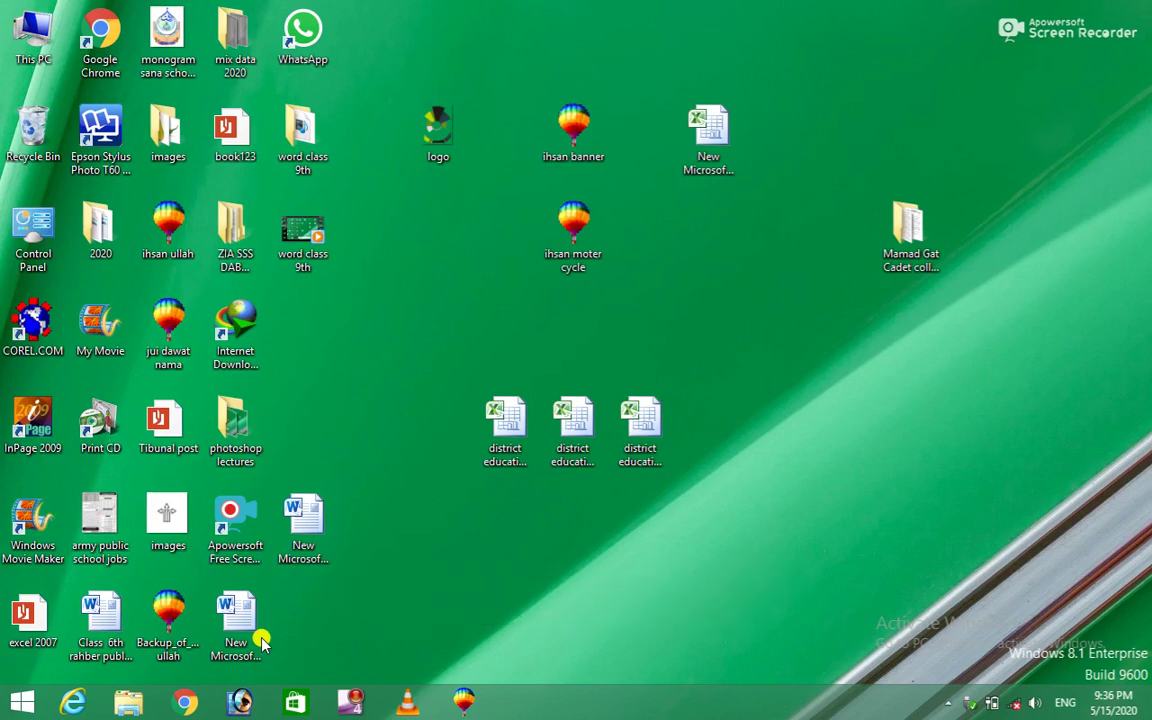
Step: Open New Microsoft Excel Worksheet from the desktop, dismiss the activation notice, and show its Info page
double_click(712, 135)
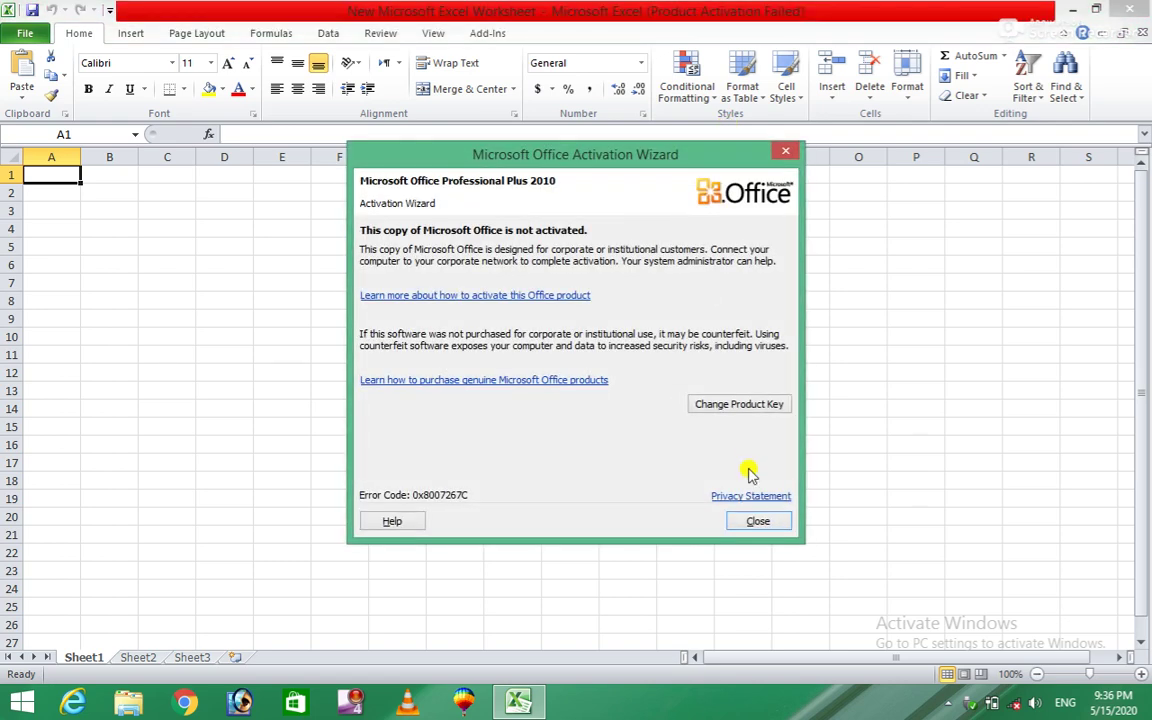
click(747, 519)
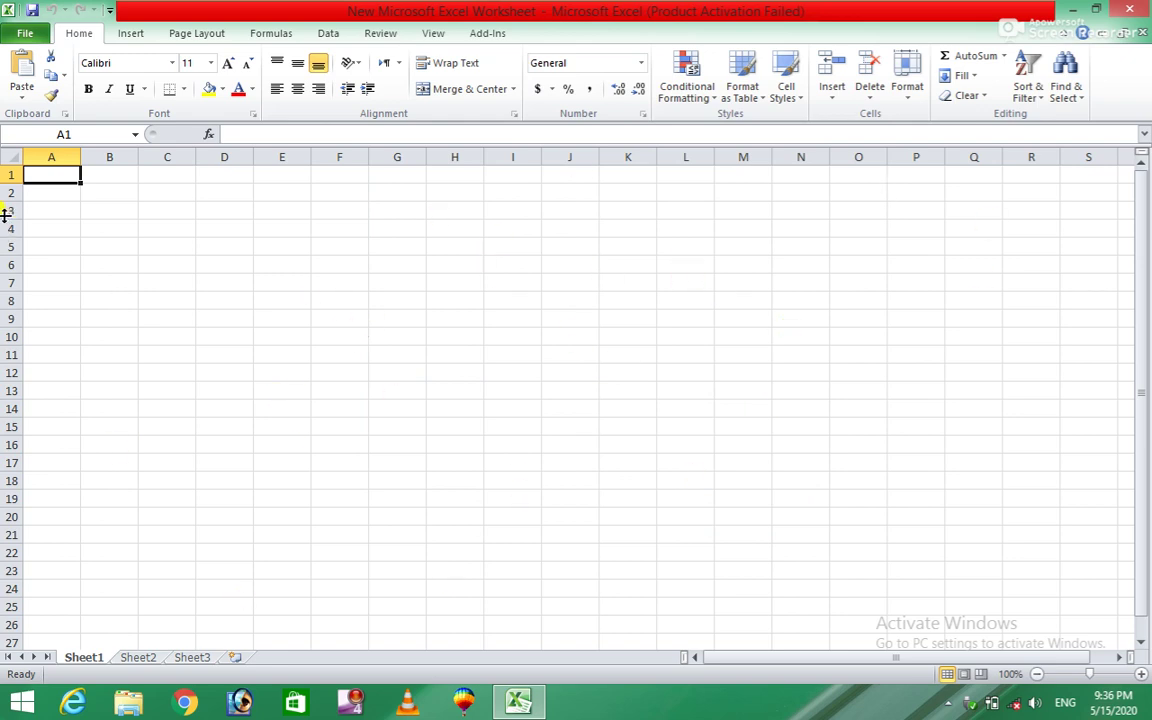
click(27, 36)
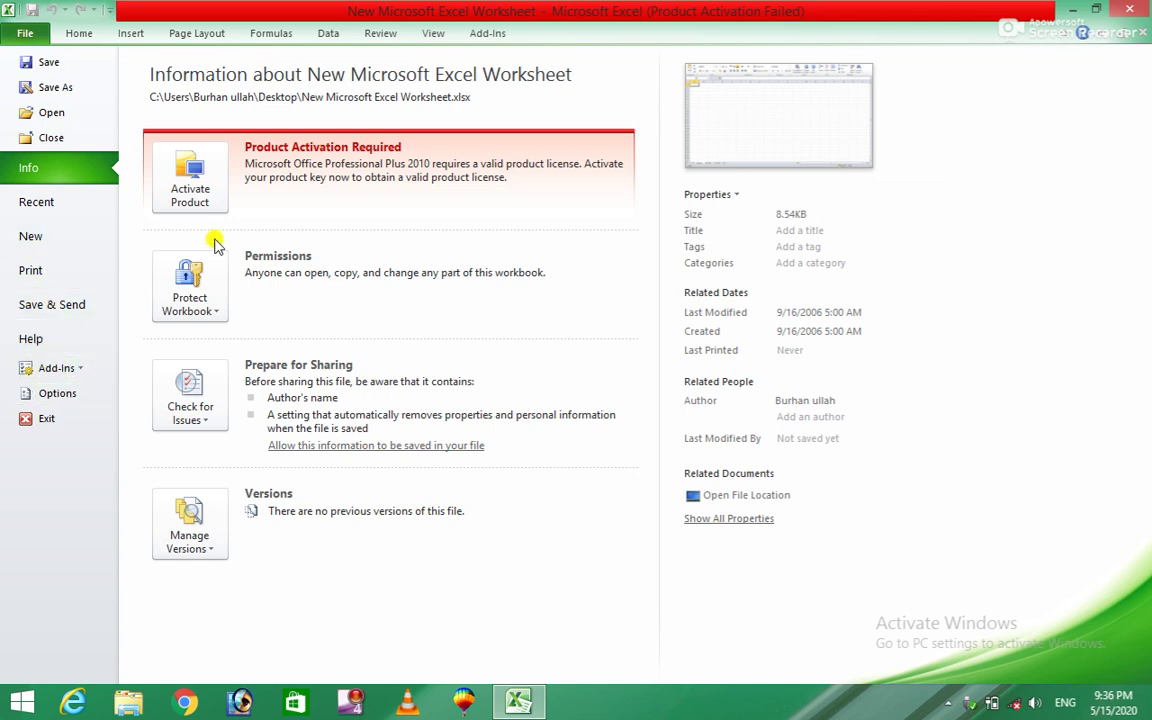
Step: Type headers s.no, name, f/name and class into cells A2 through D2, then reopen the Info page
click(82, 38)
click(58, 191)
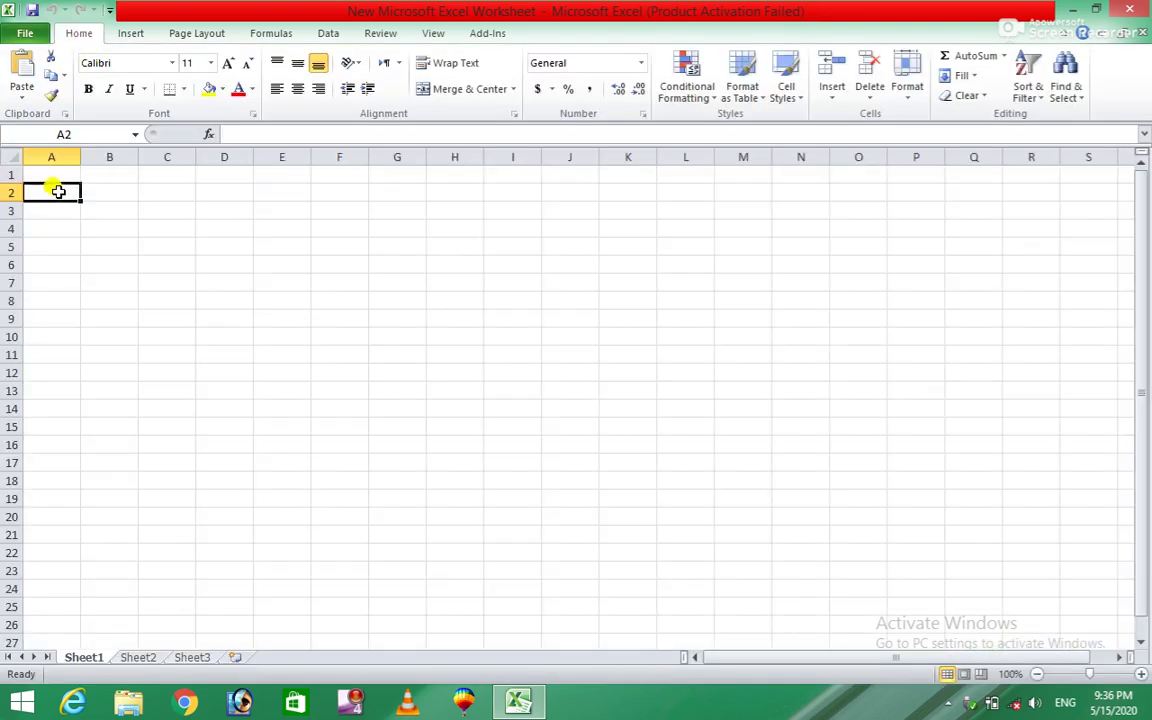
text(s.no)
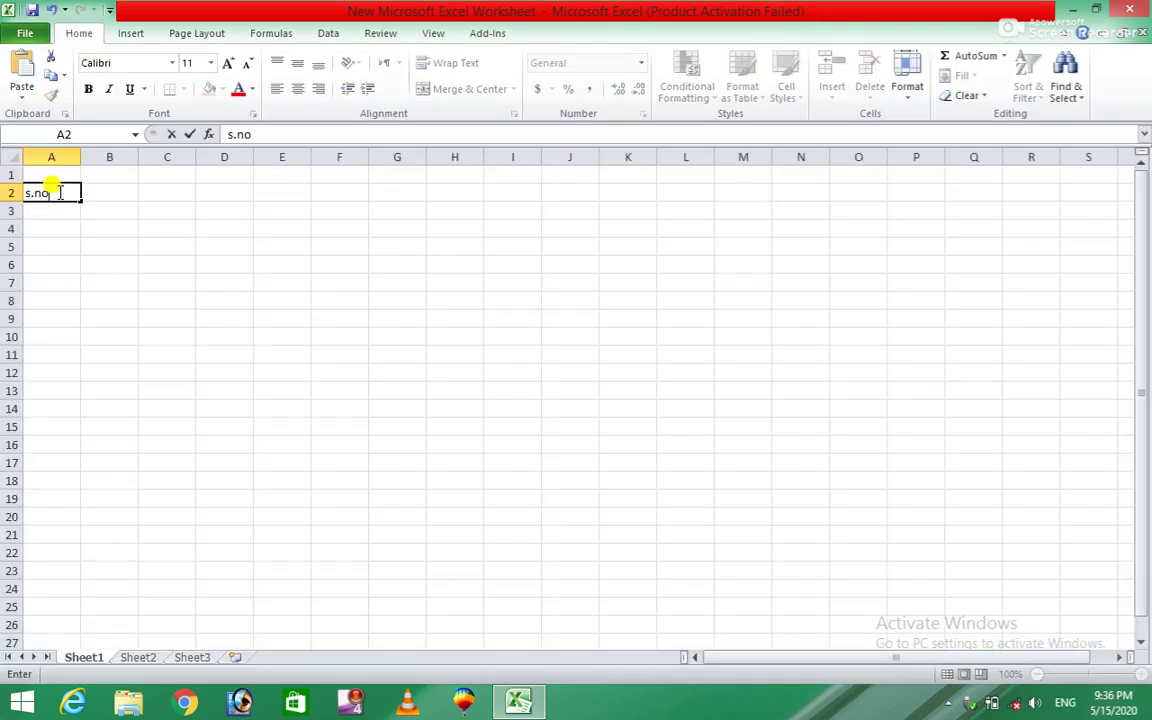
key(Tab)
text(n)
key(Tab)
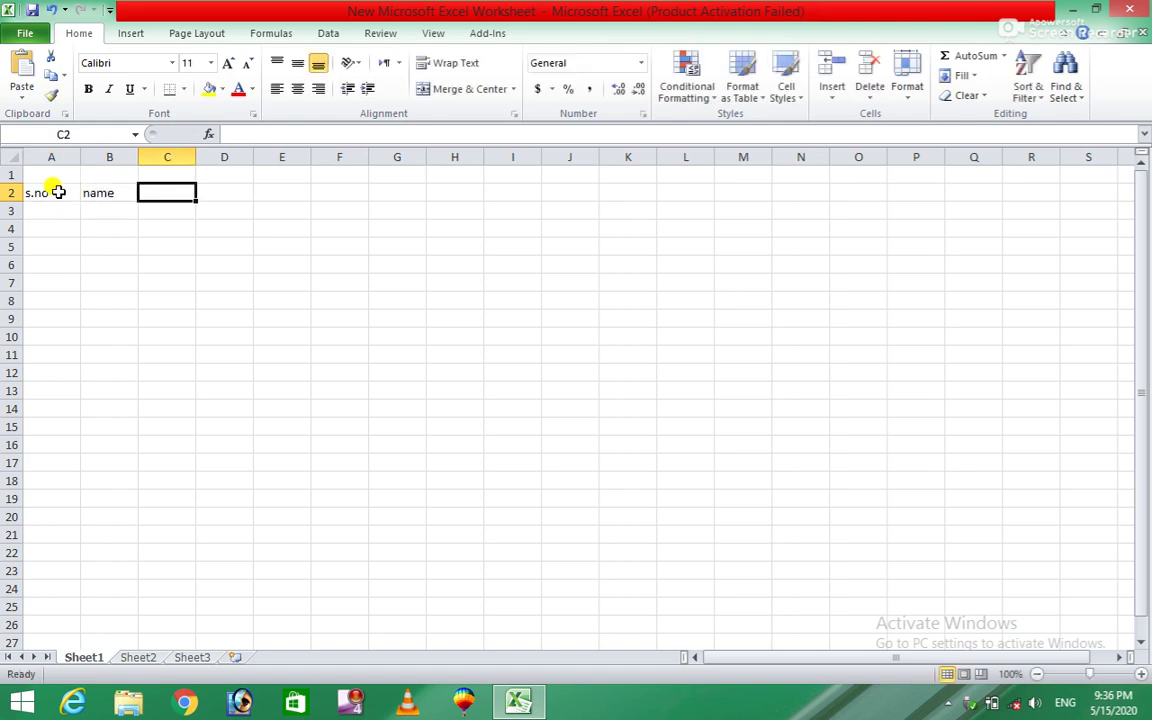
text(f/name)
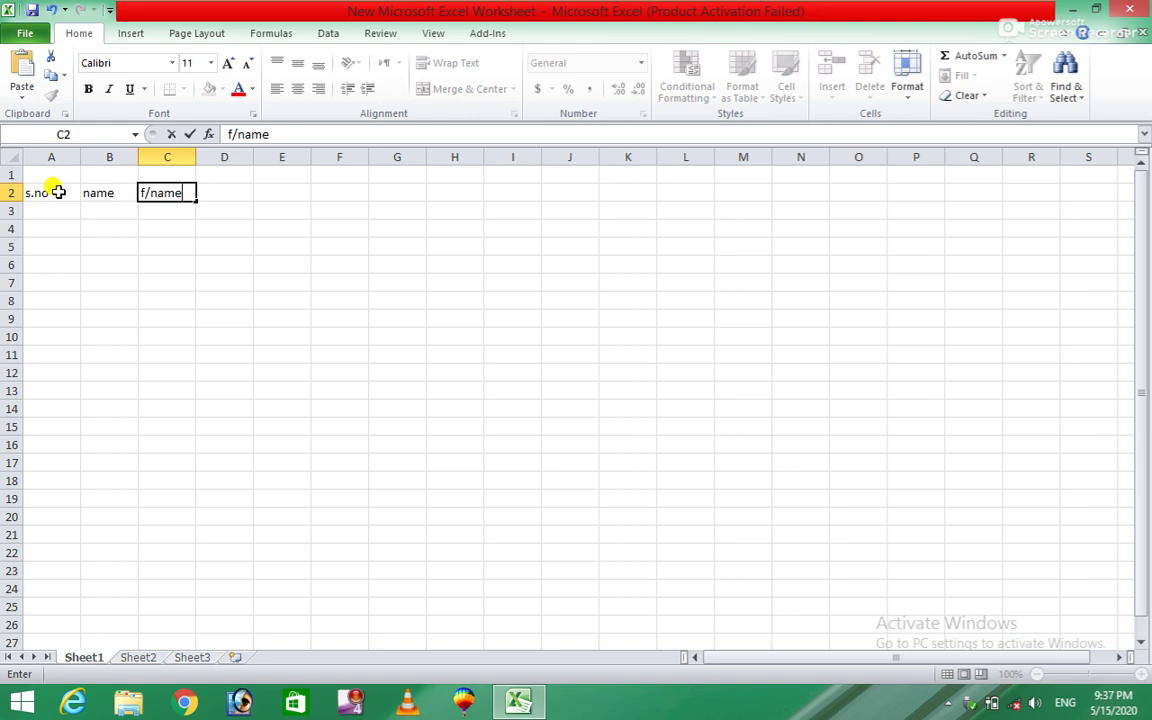
key(Tab)
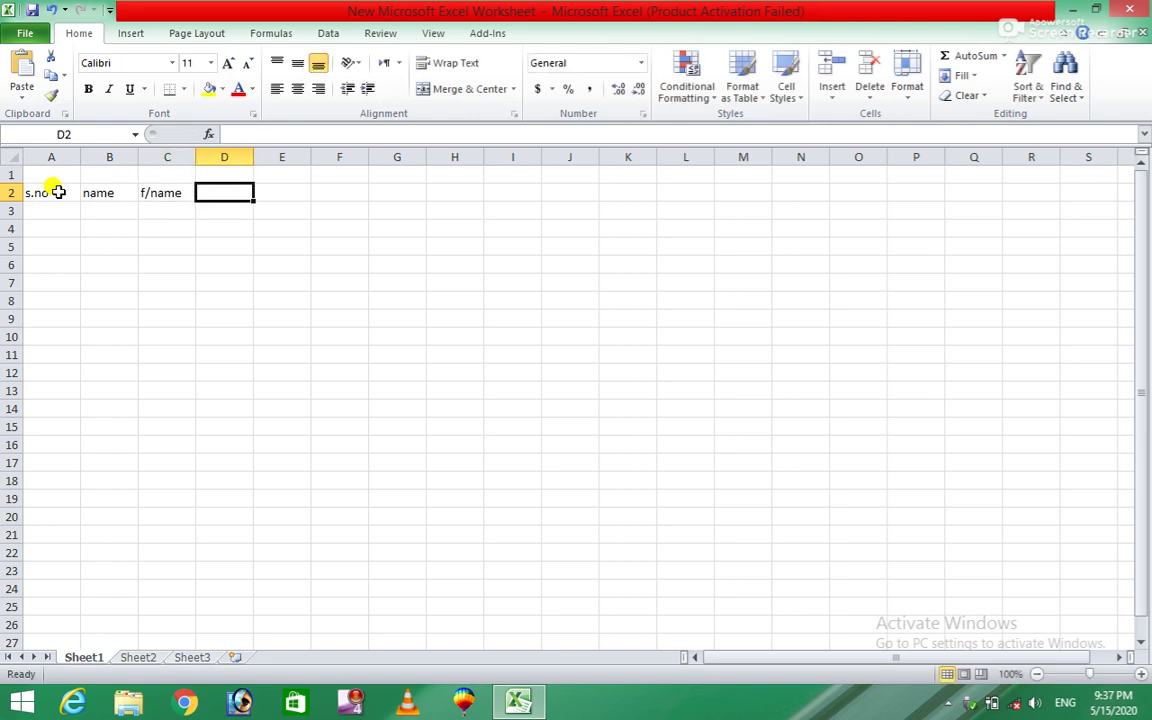
text(class)
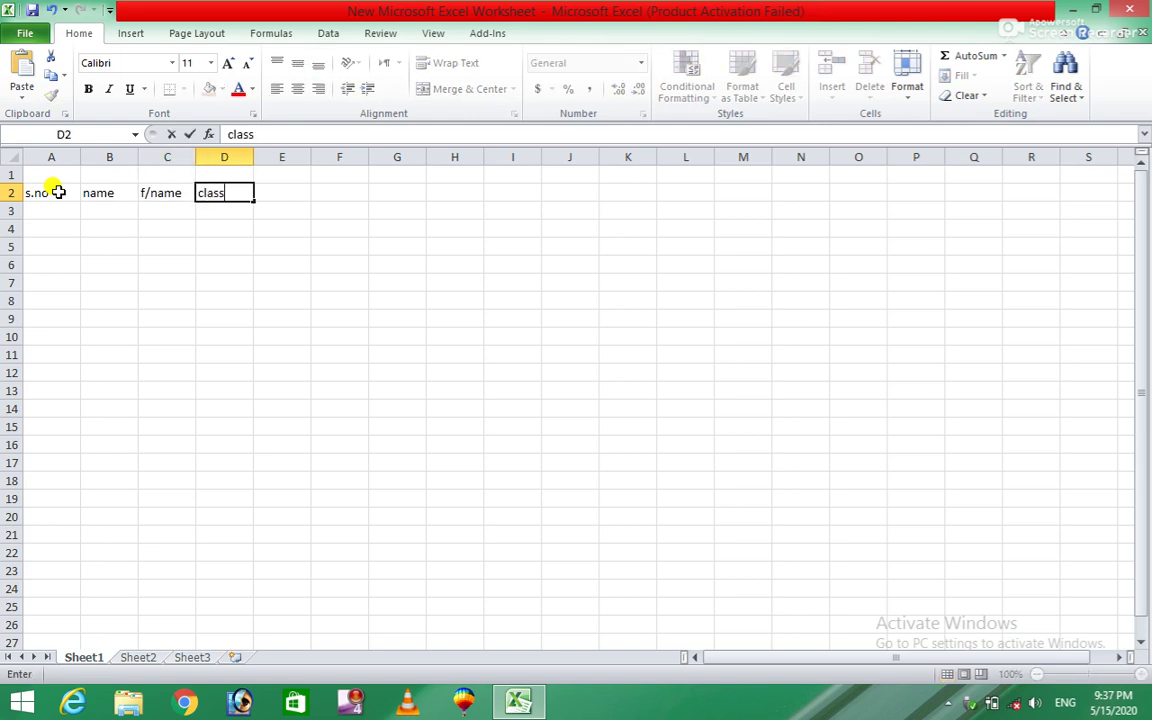
click(154, 246)
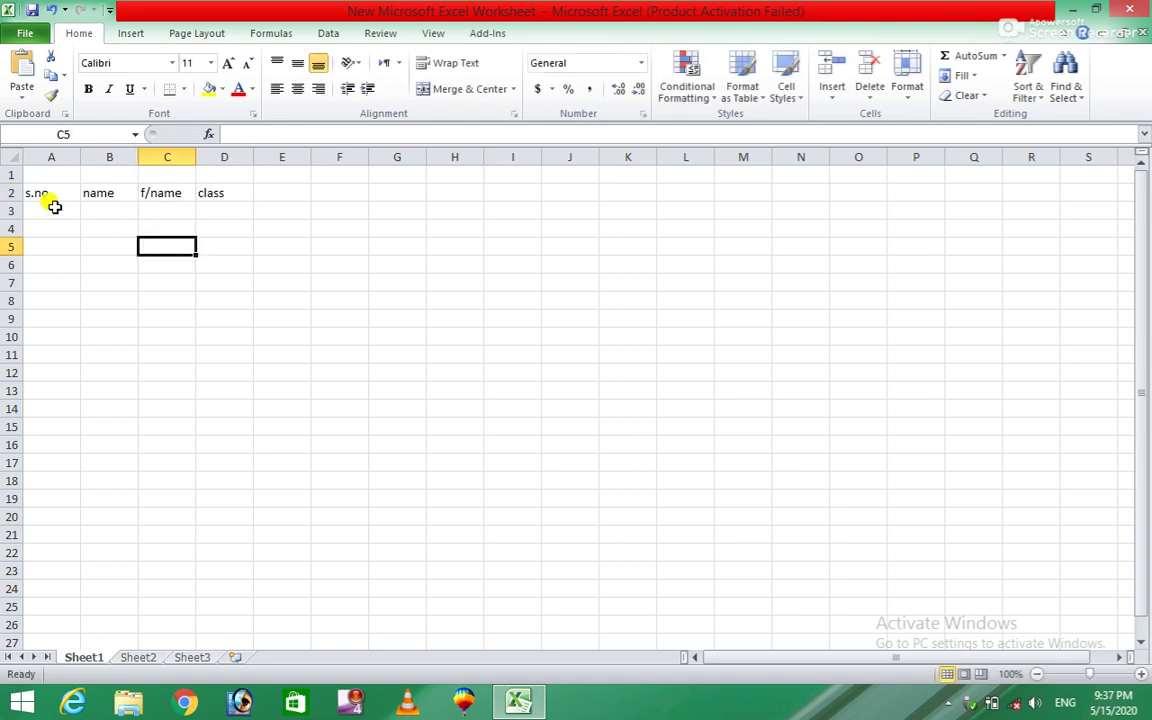
click(33, 33)
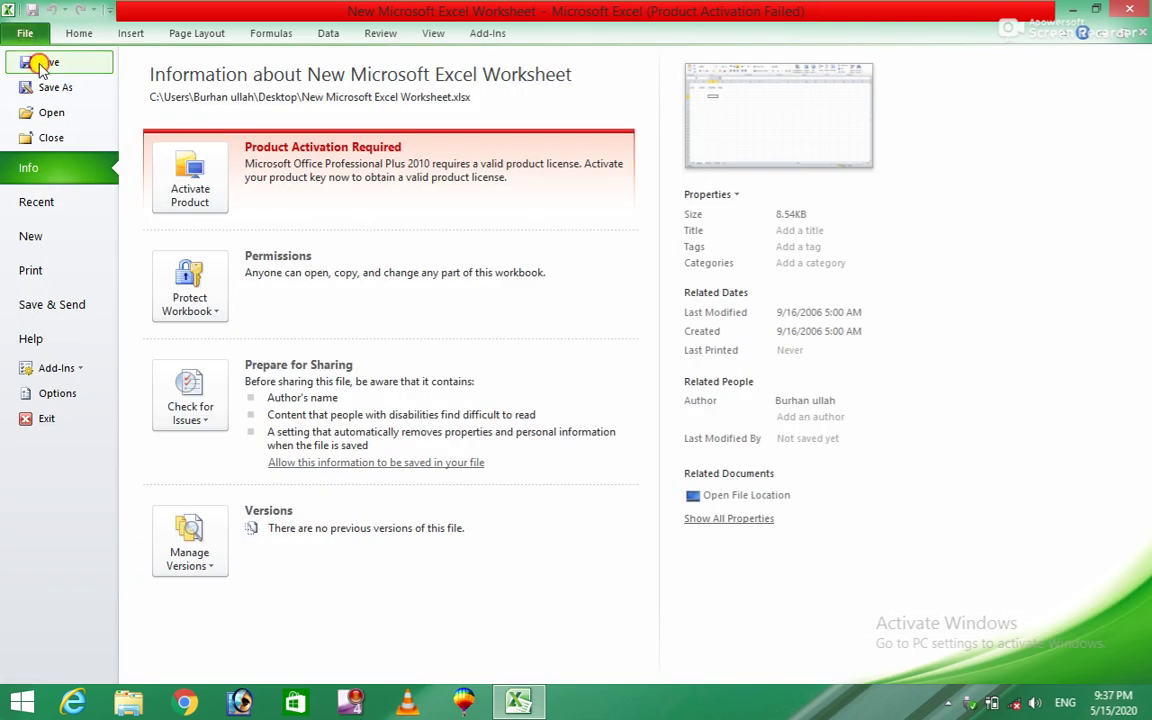
Step: Save the workbook, close Excel, and reopen New Microsoft Excel Worksheet from the desktop
click(41, 64)
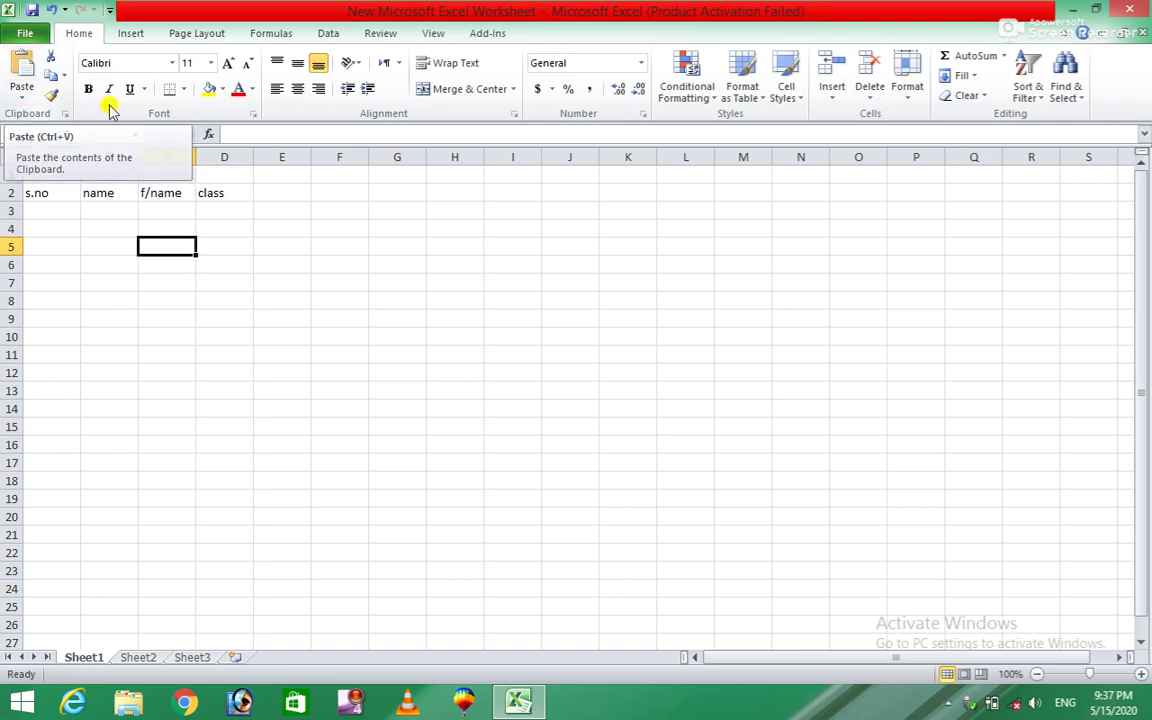
click(244, 212)
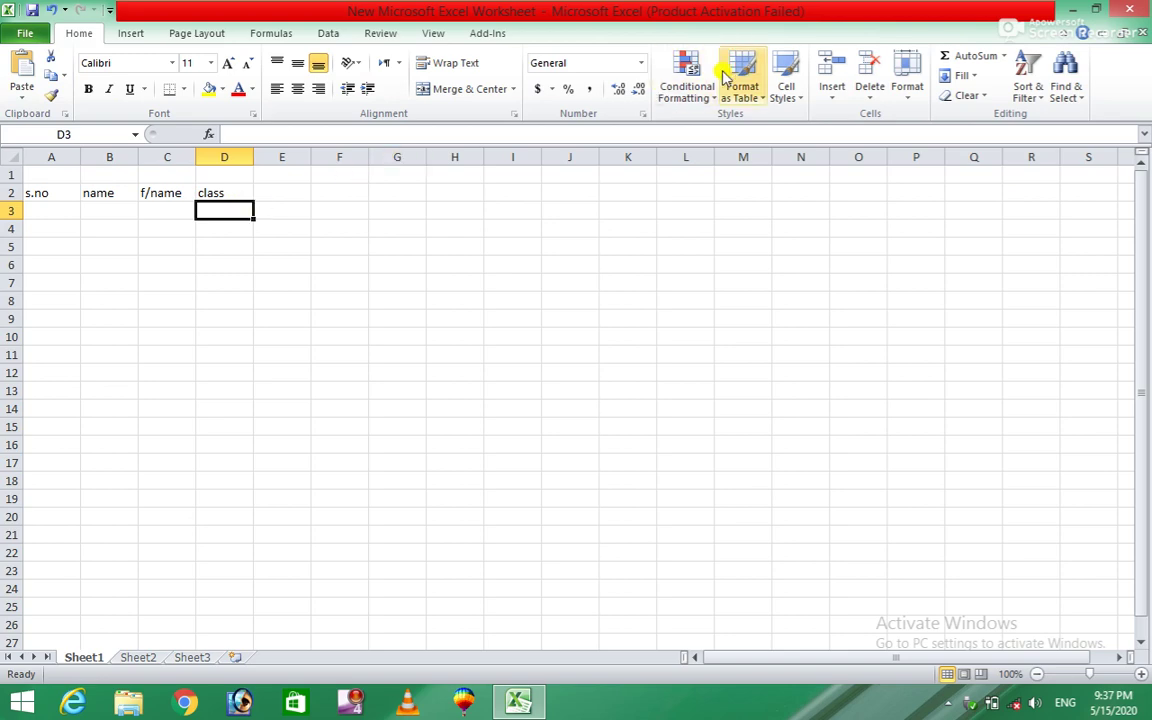
click(1133, 12)
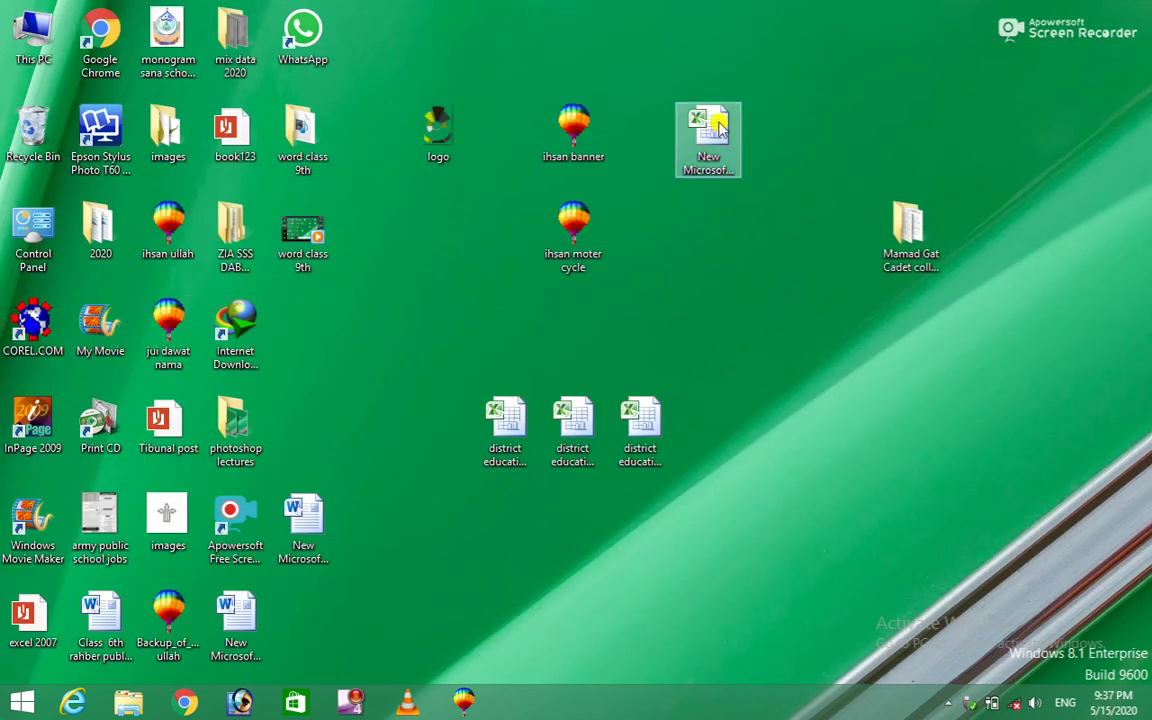
double_click(718, 125)
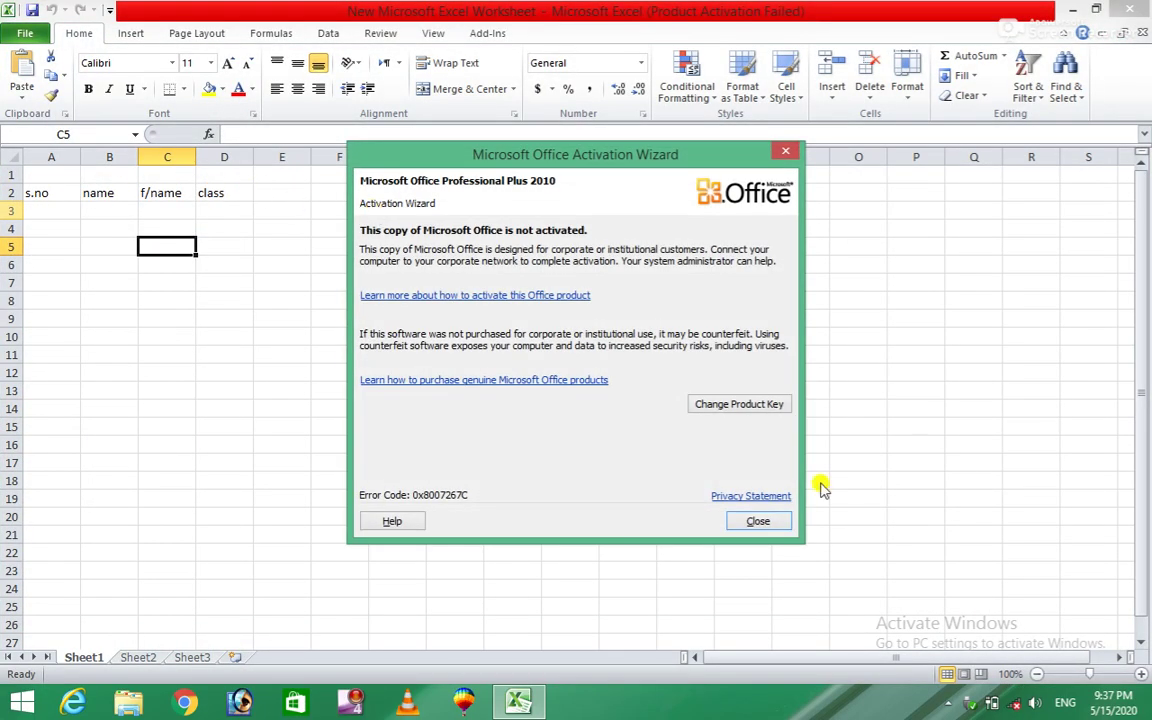
click(758, 521)
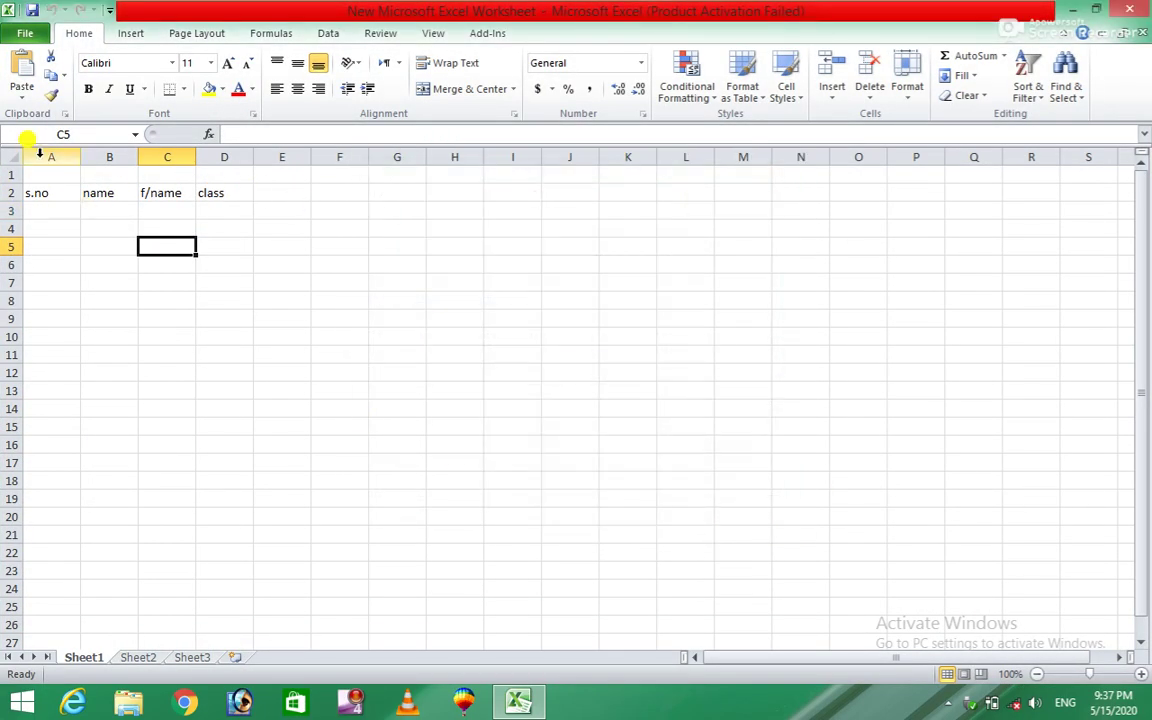
click(27, 34)
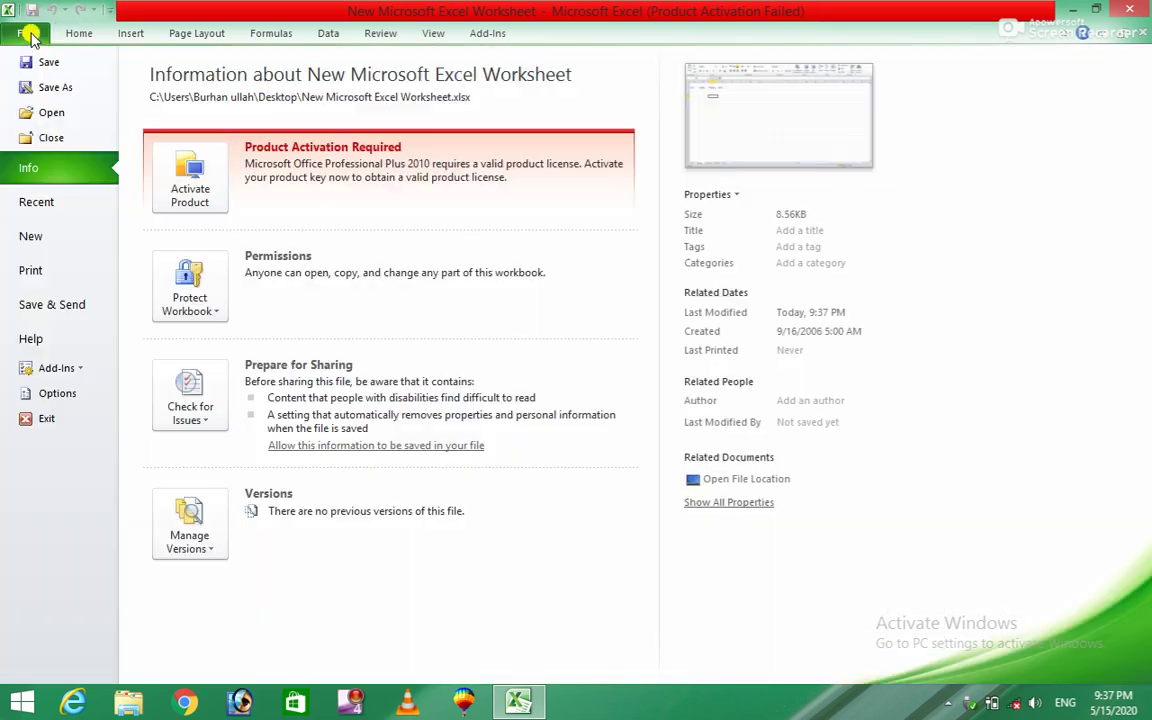
click(56, 90)
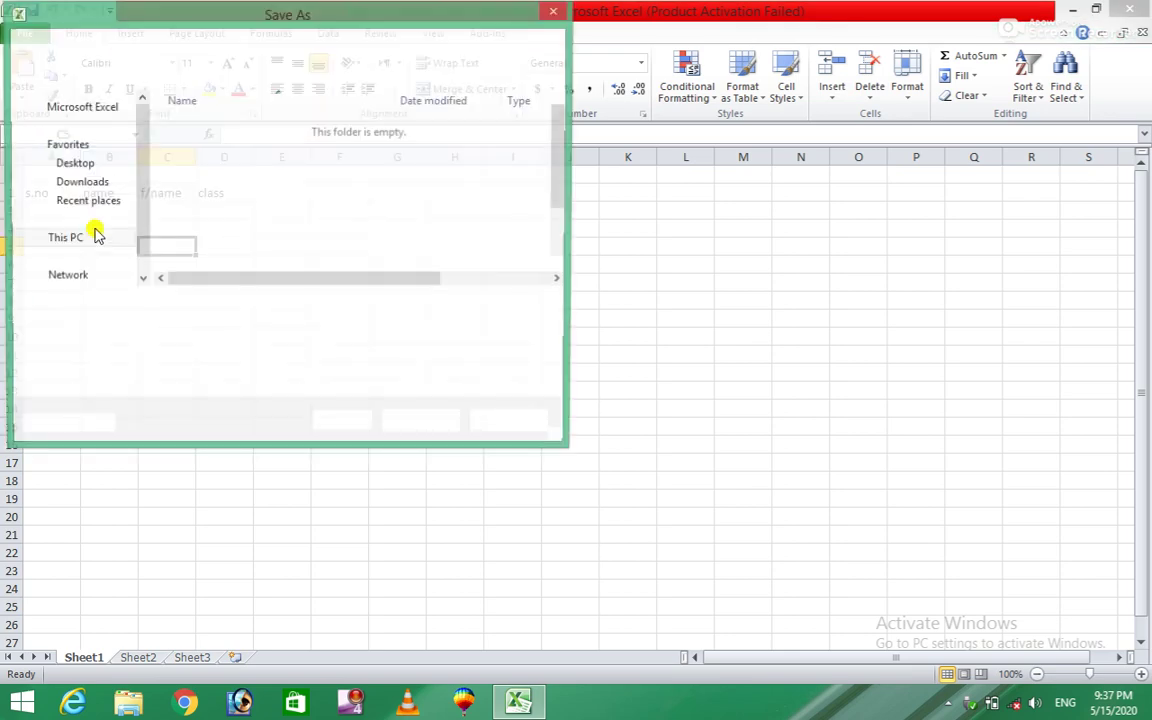
click(554, 14)
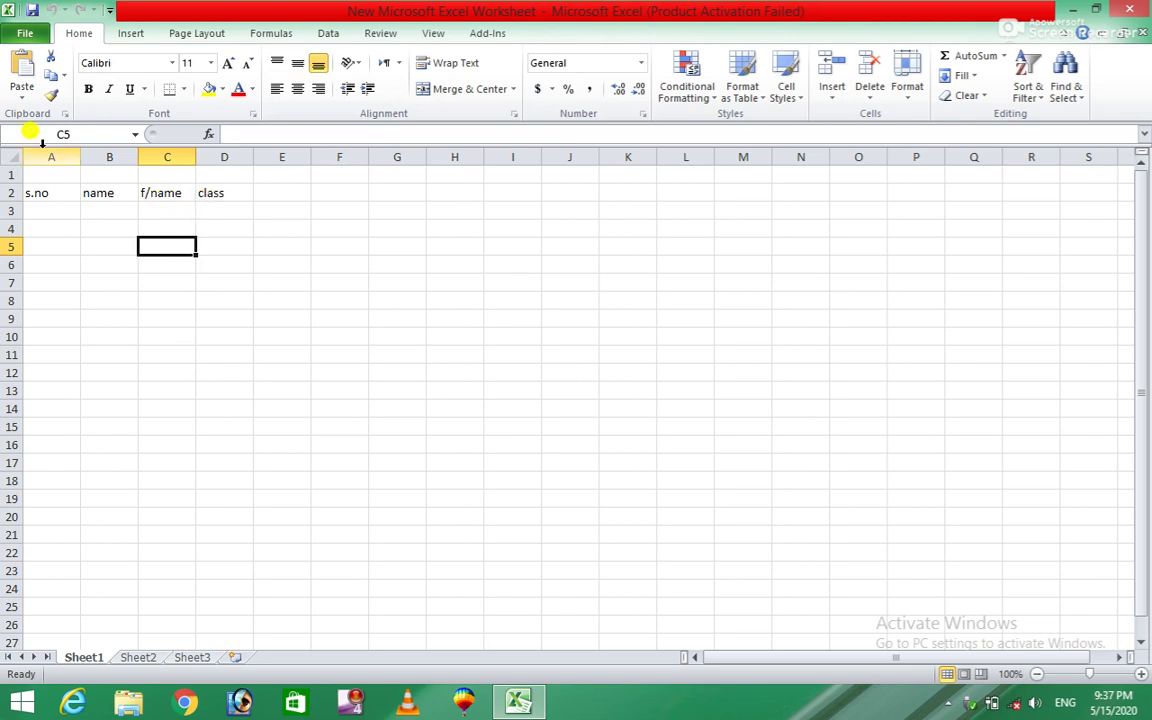
click(22, 31)
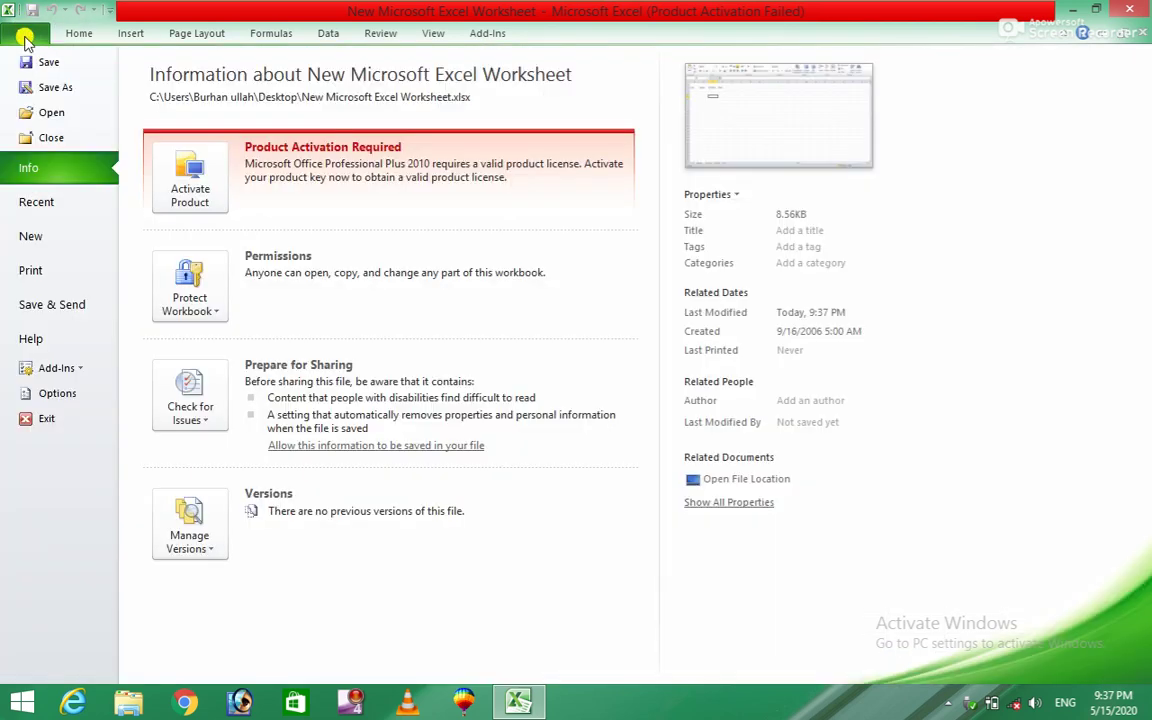
click(42, 88)
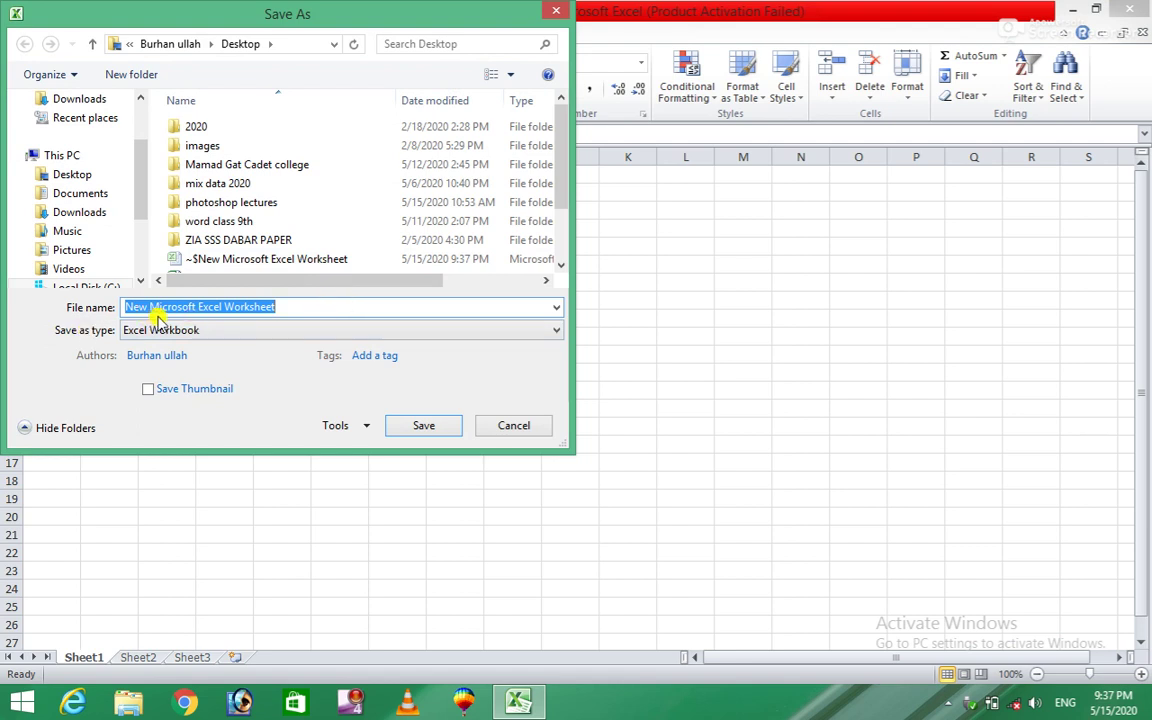
click(295, 306)
text(1)
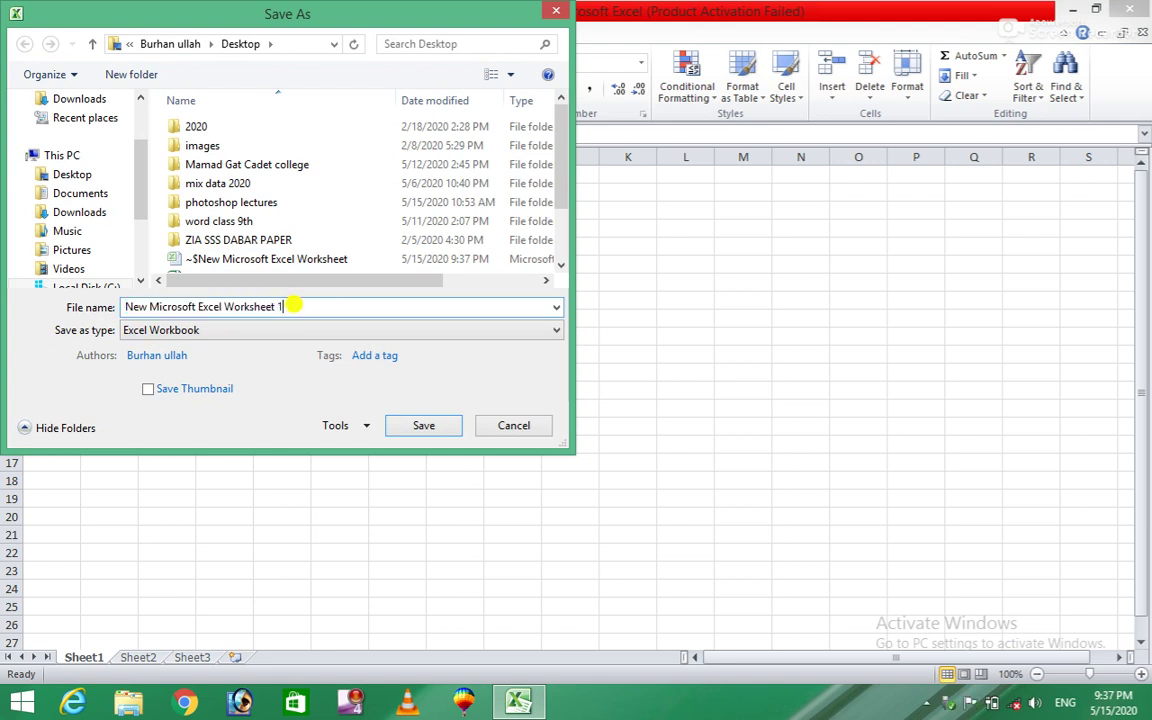
click(80, 174)
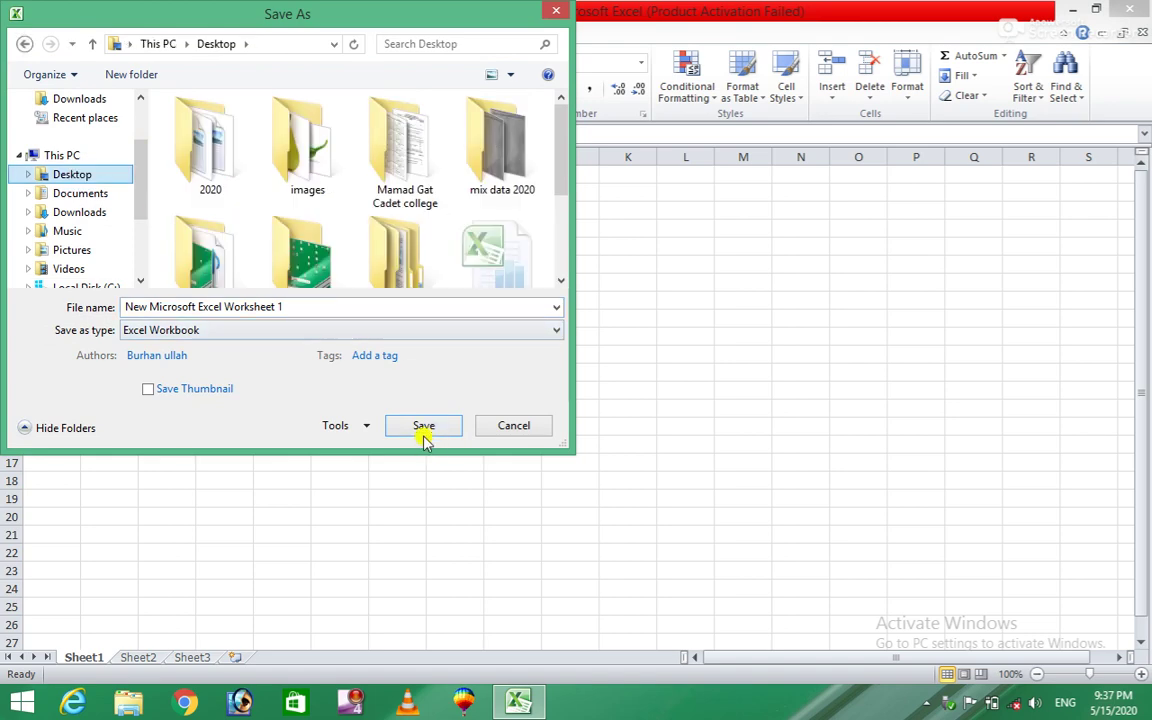
Step: Add the header 'marks' in cell E2
click(516, 428)
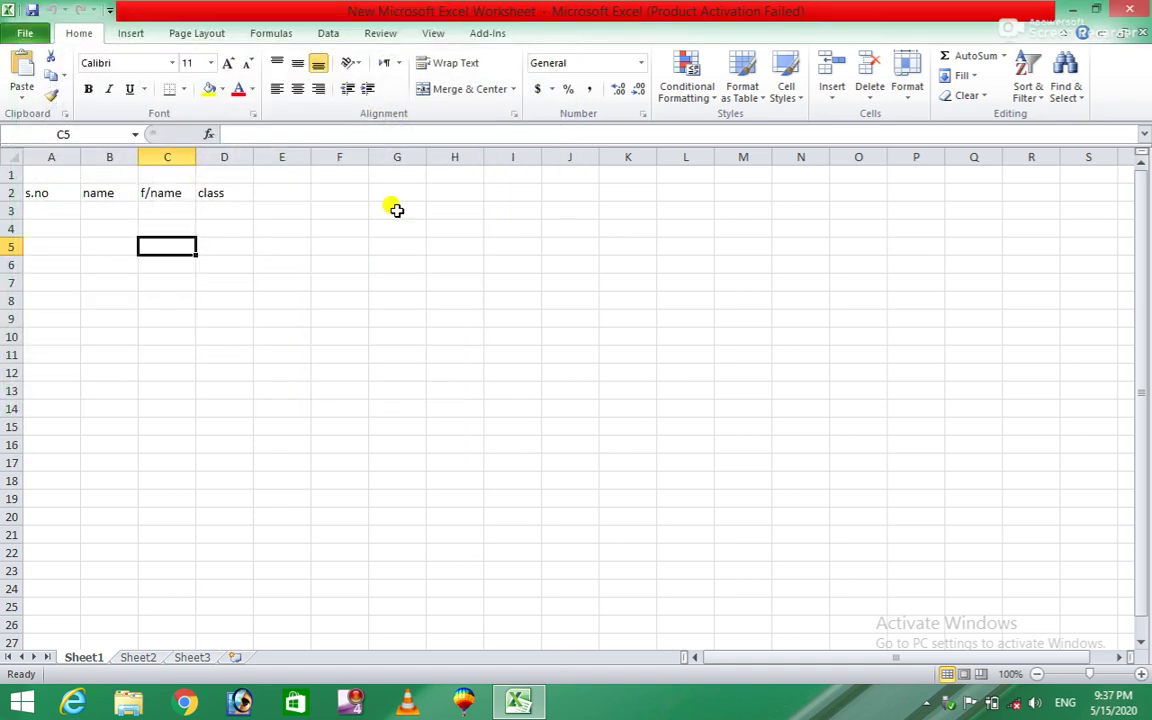
click(281, 195)
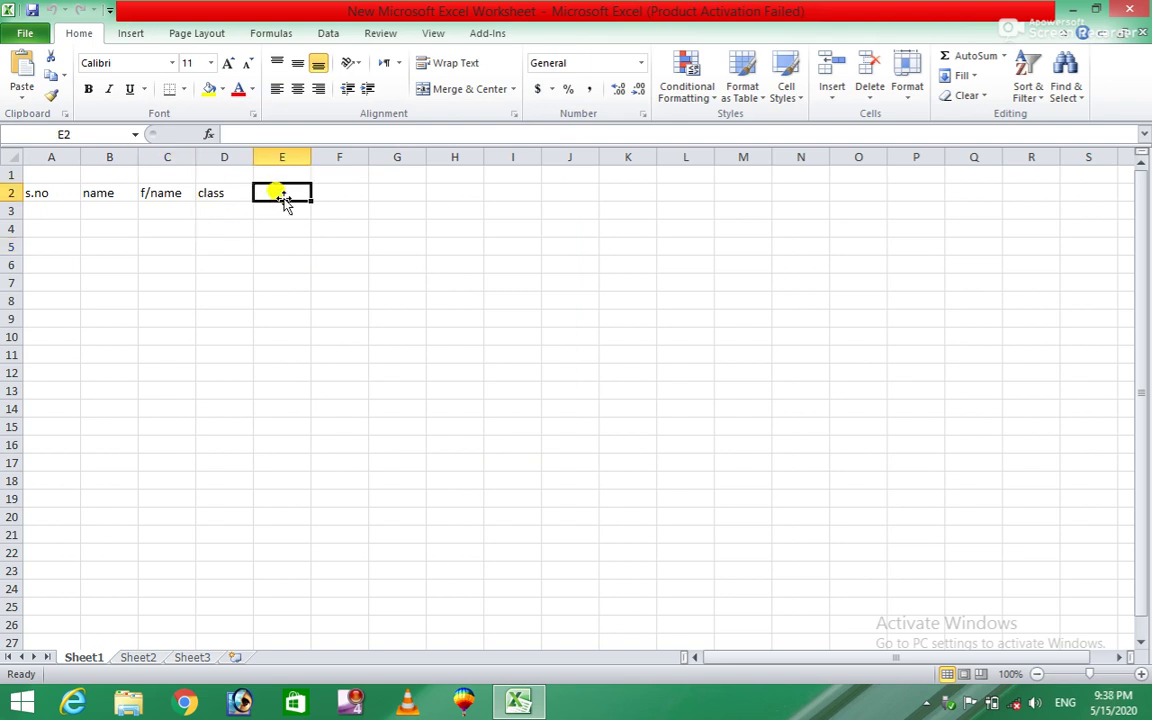
text(marks)
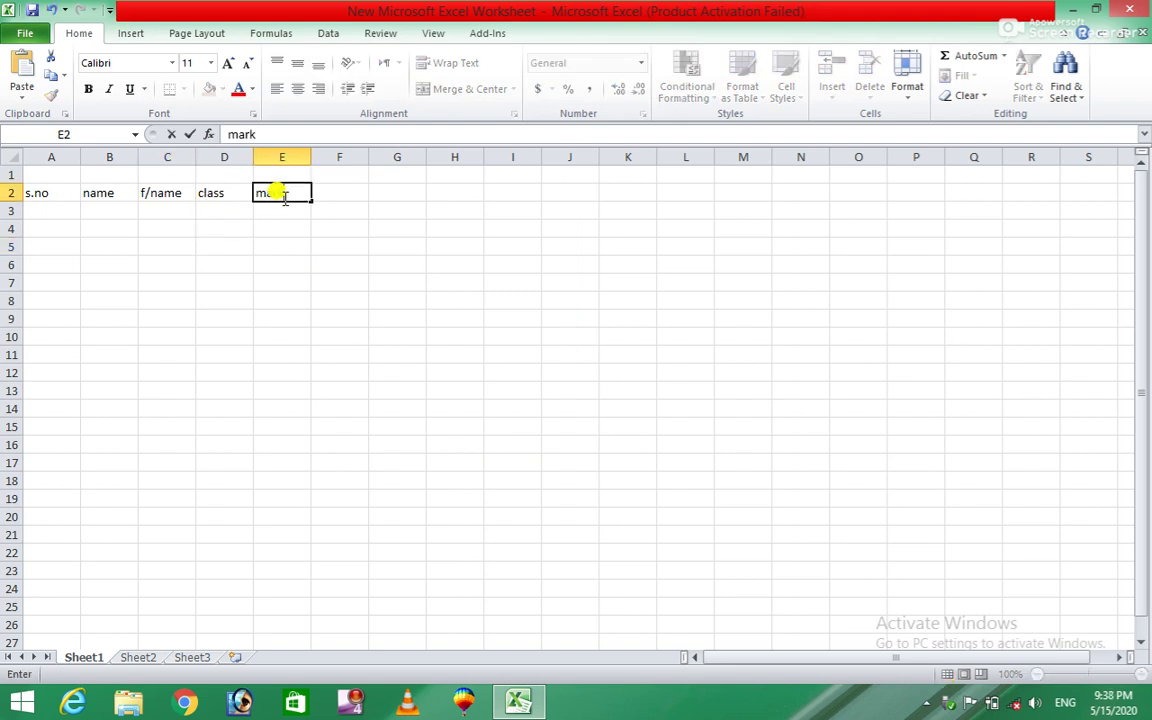
Step: Save As 'New Microsoft Excel Worksheet 1' on the Desktop and close Excel
click(25, 33)
click(55, 87)
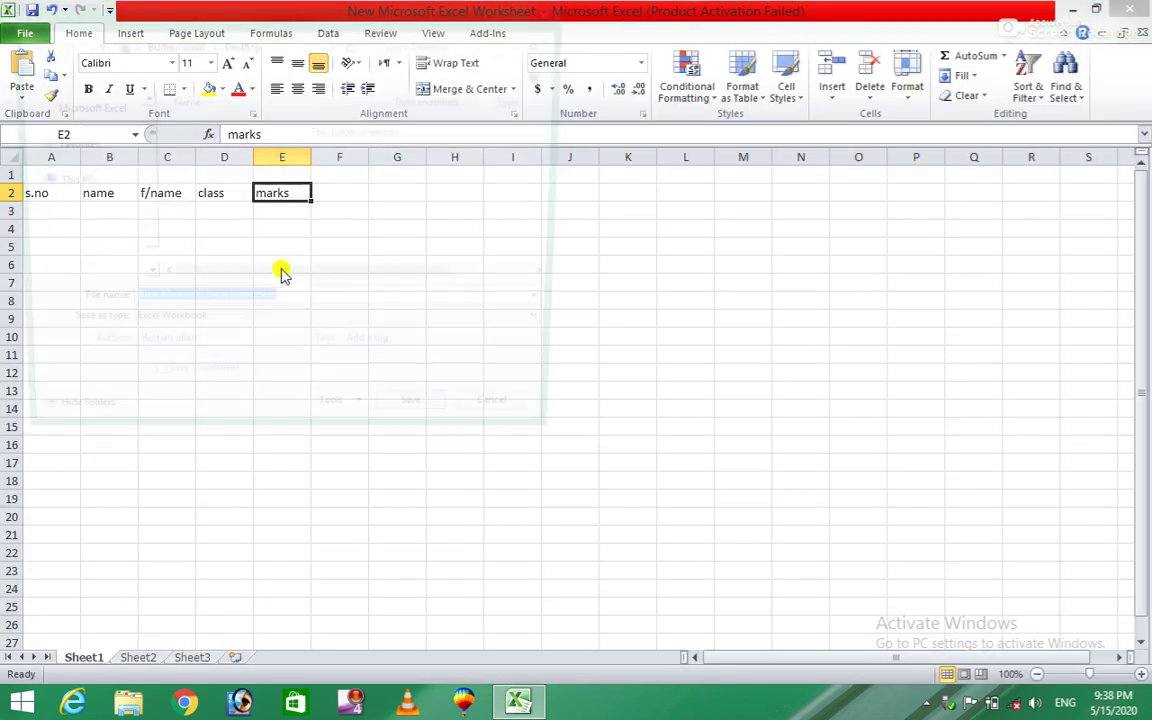
click(322, 305)
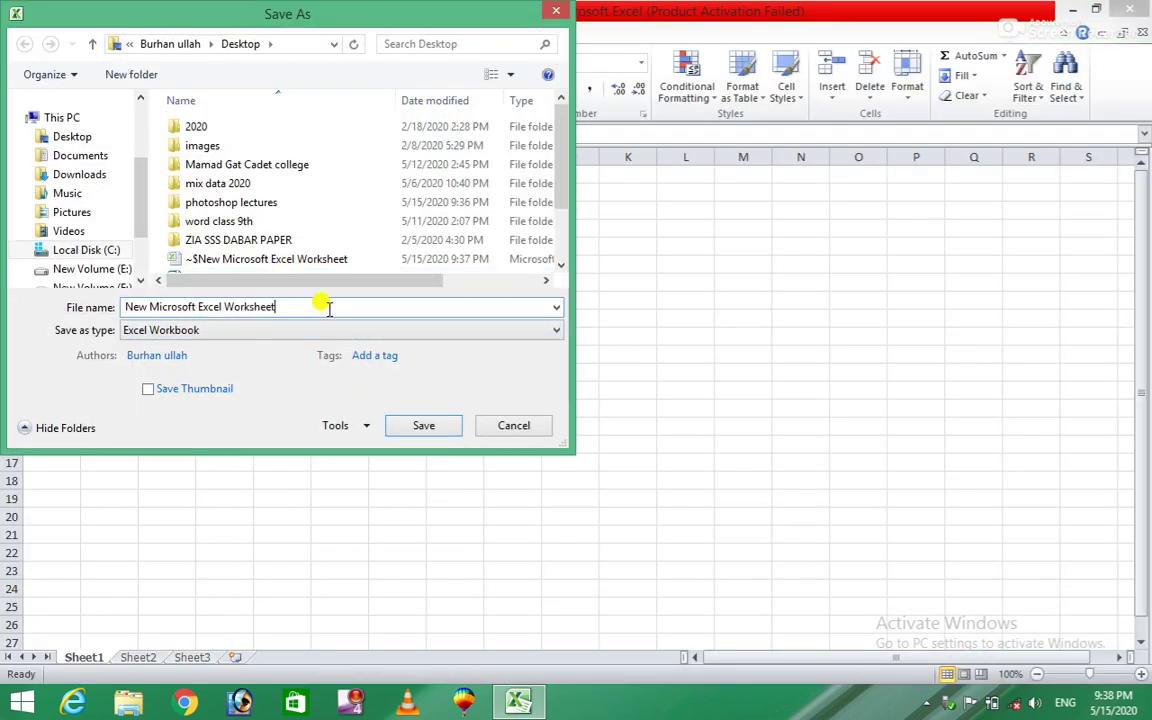
click(66, 136)
click(428, 428)
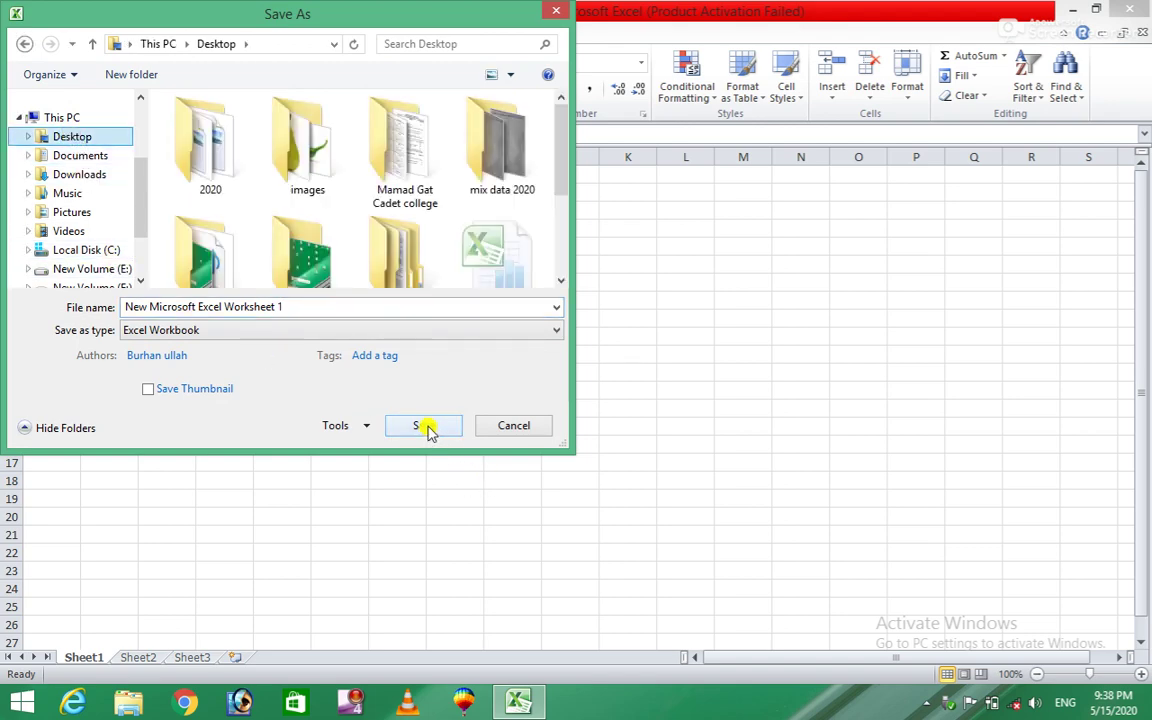
click(1136, 11)
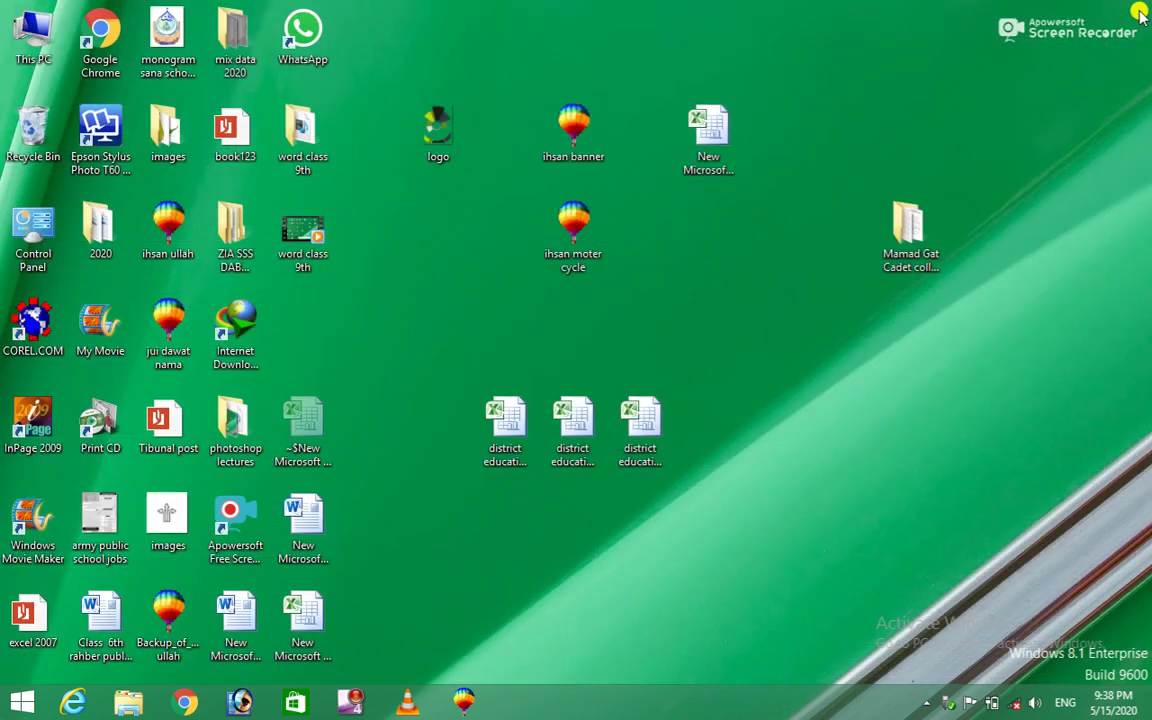
Step: Open New Microsoft Excel Worksheet, dismiss the activation notice, then close Excel
double_click(720, 150)
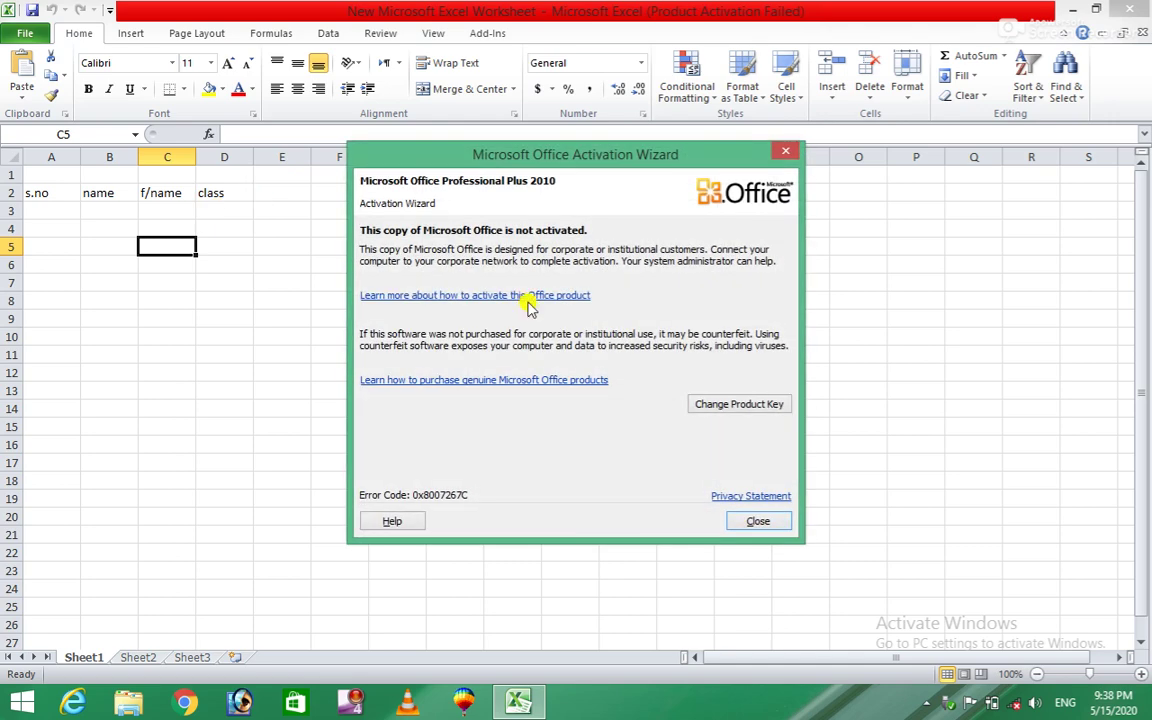
click(772, 522)
drag(772, 522, 430, 278)
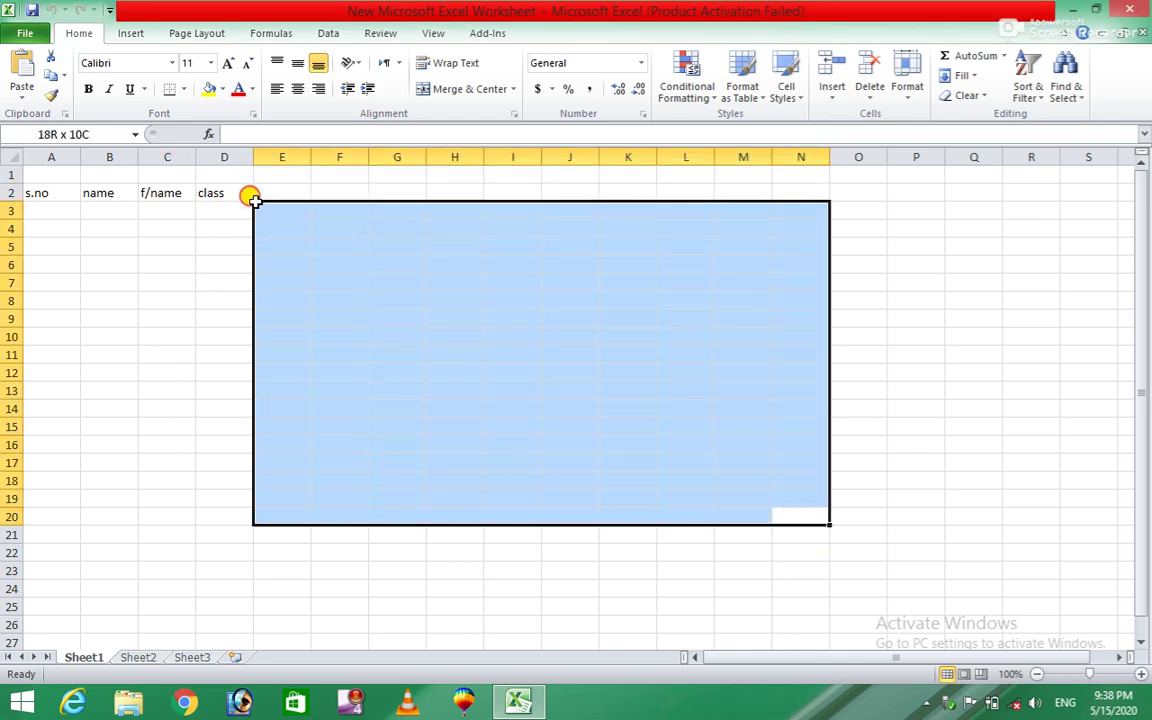
click(1130, 9)
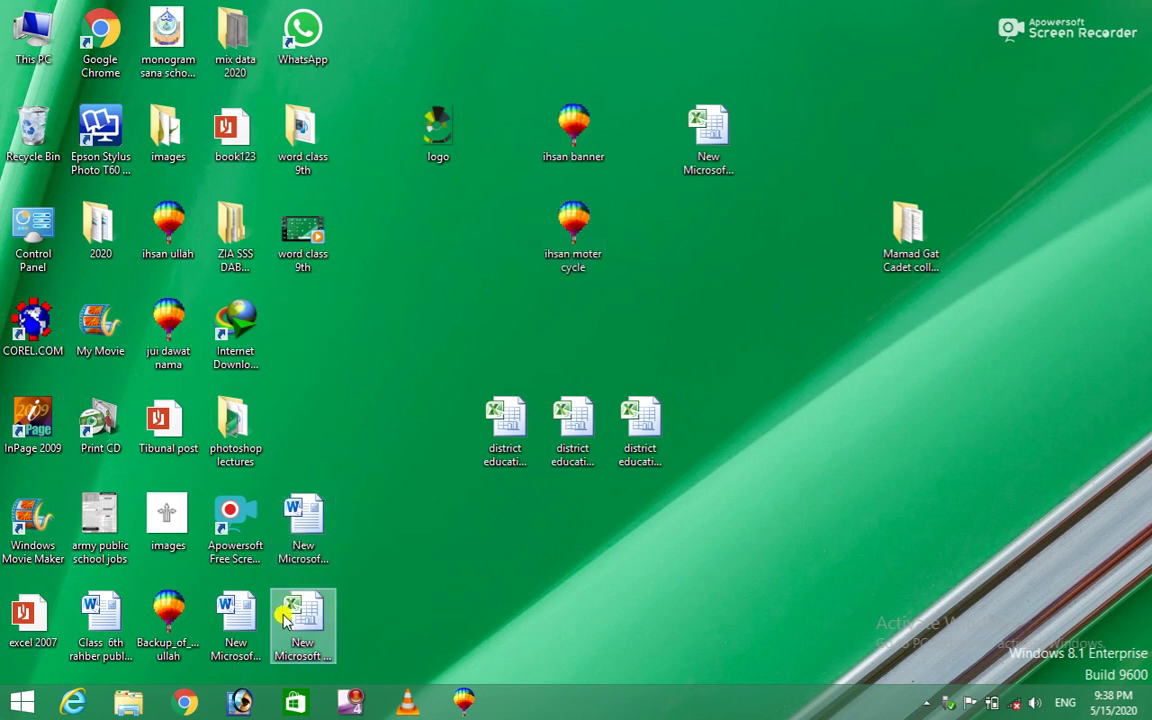
Step: Move the workbook icon to an empty desktop spot and open New Microsoft Excel Worksheet 1
click(287, 622)
drag(287, 622, 435, 272)
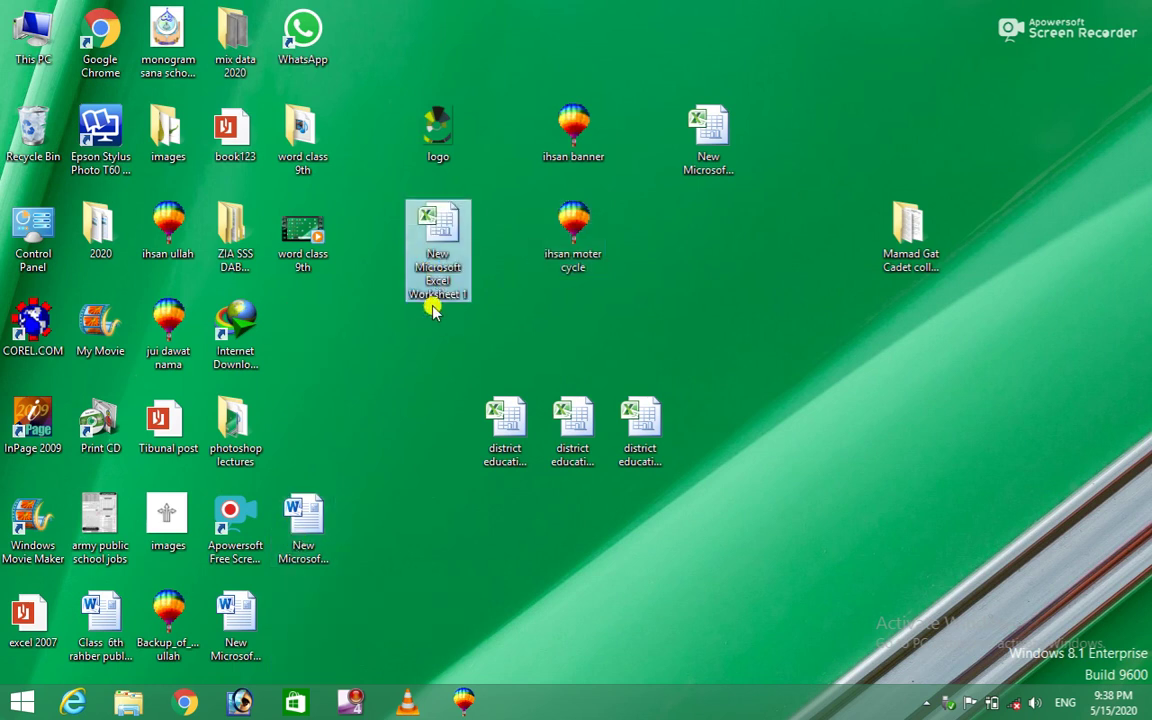
double_click(437, 232)
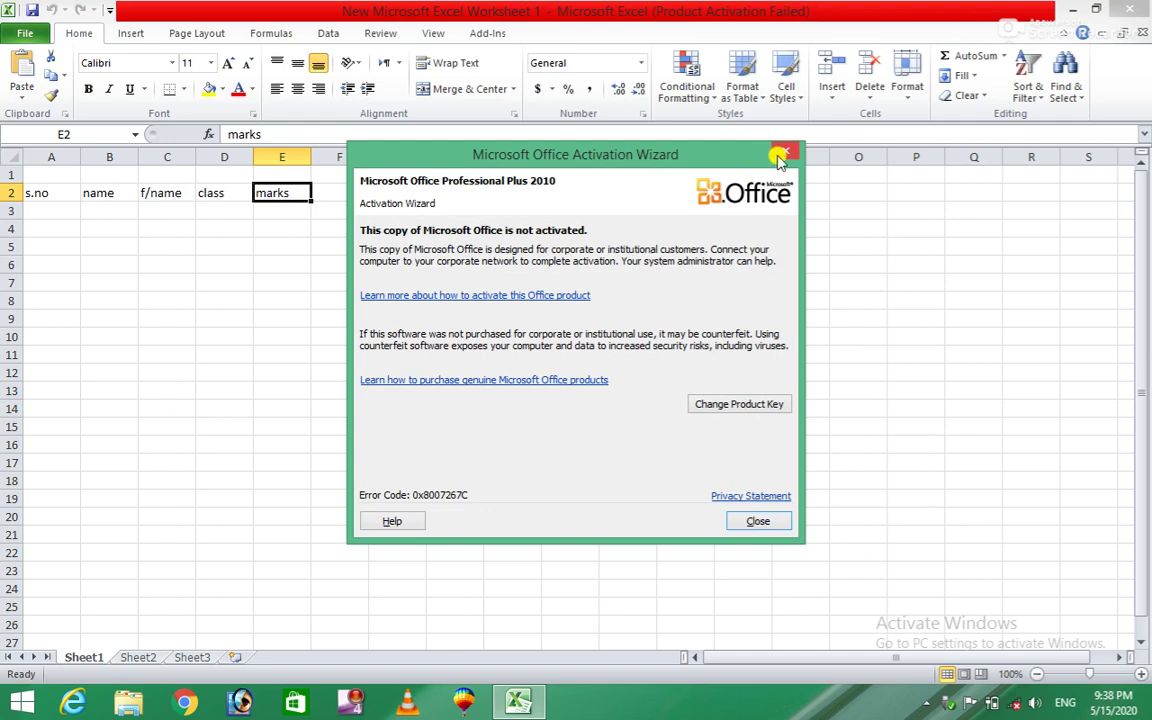
click(785, 150)
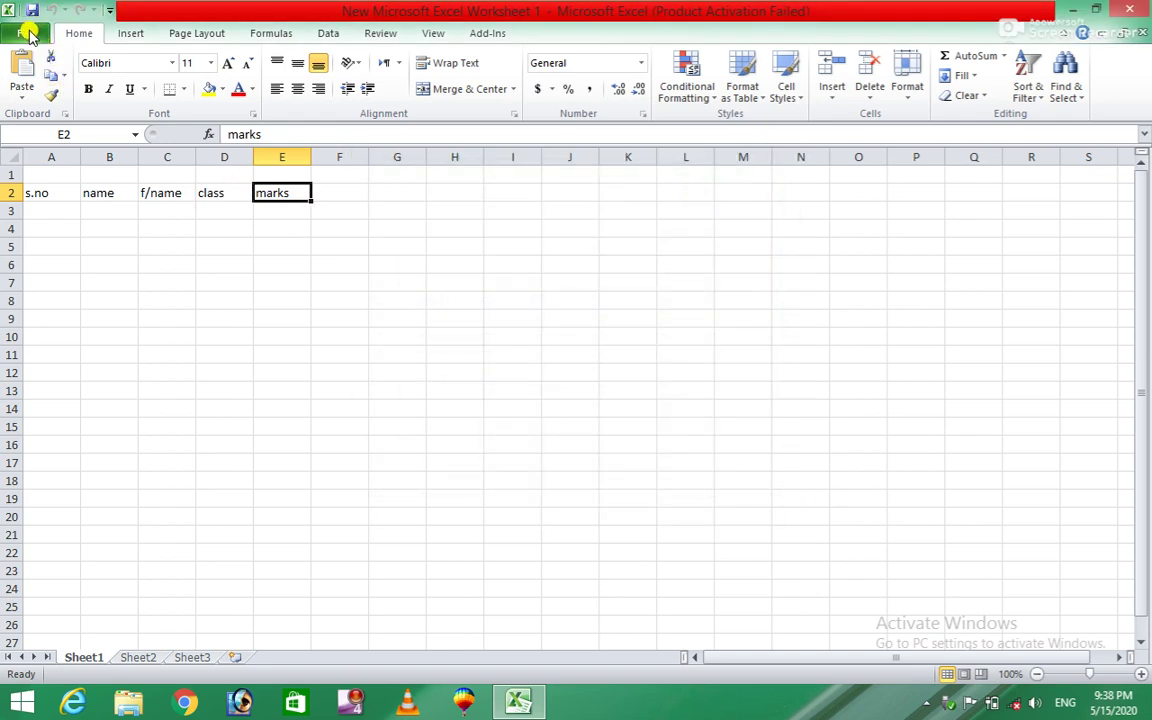
Step: Browse the Open dialog to the Desktop, cancel it, and close New Microsoft Excel Worksheet 1
click(28, 34)
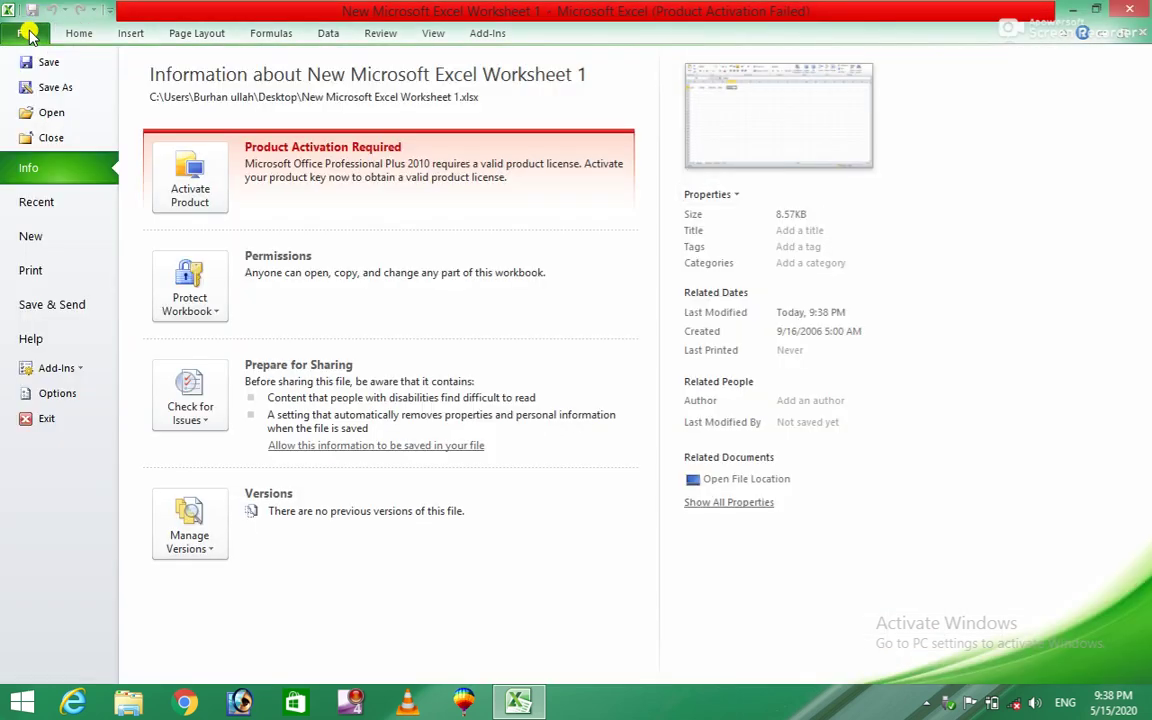
click(50, 113)
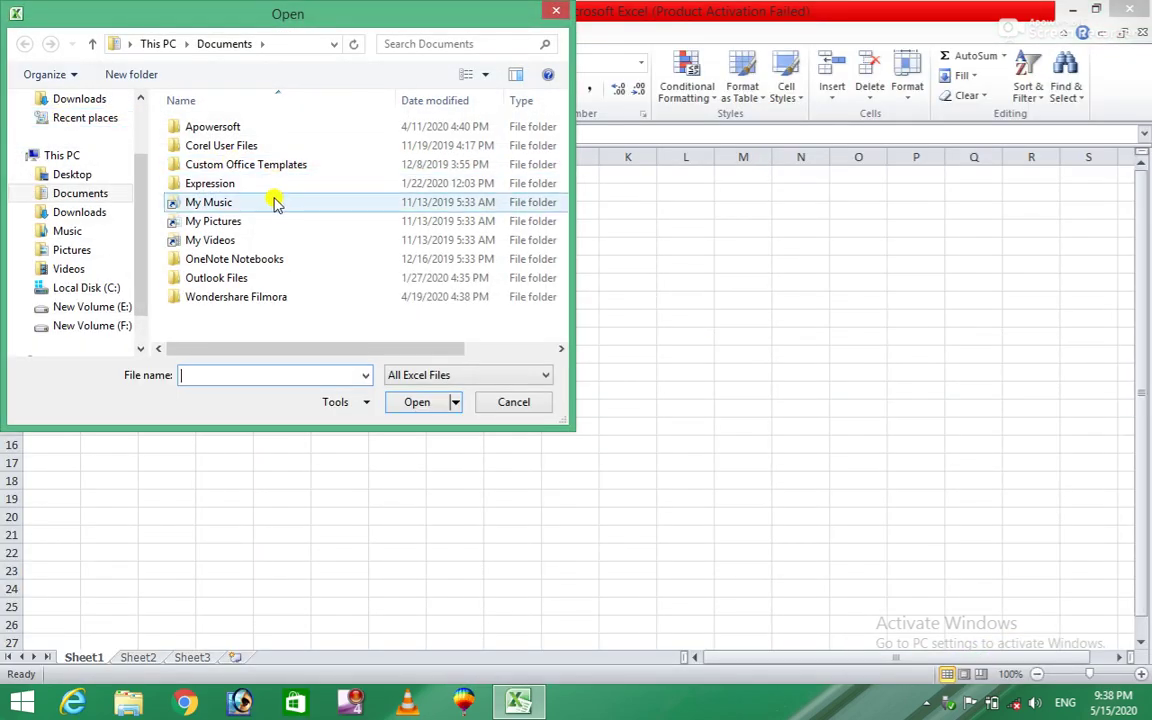
click(86, 176)
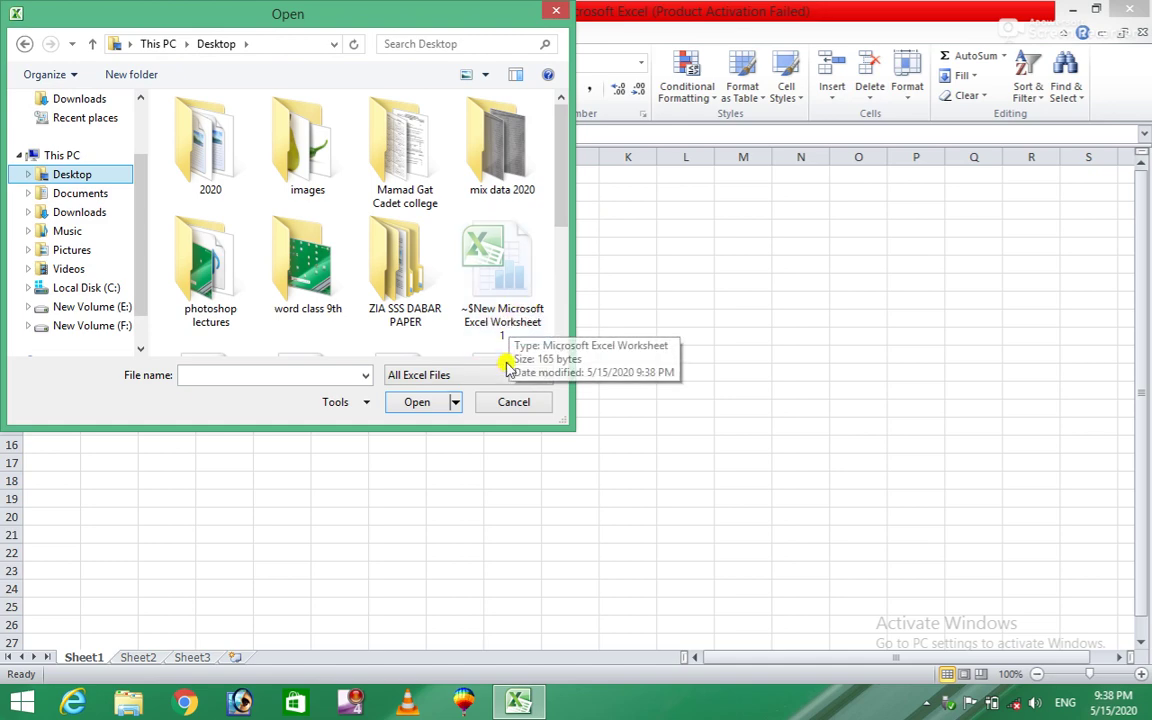
click(497, 402)
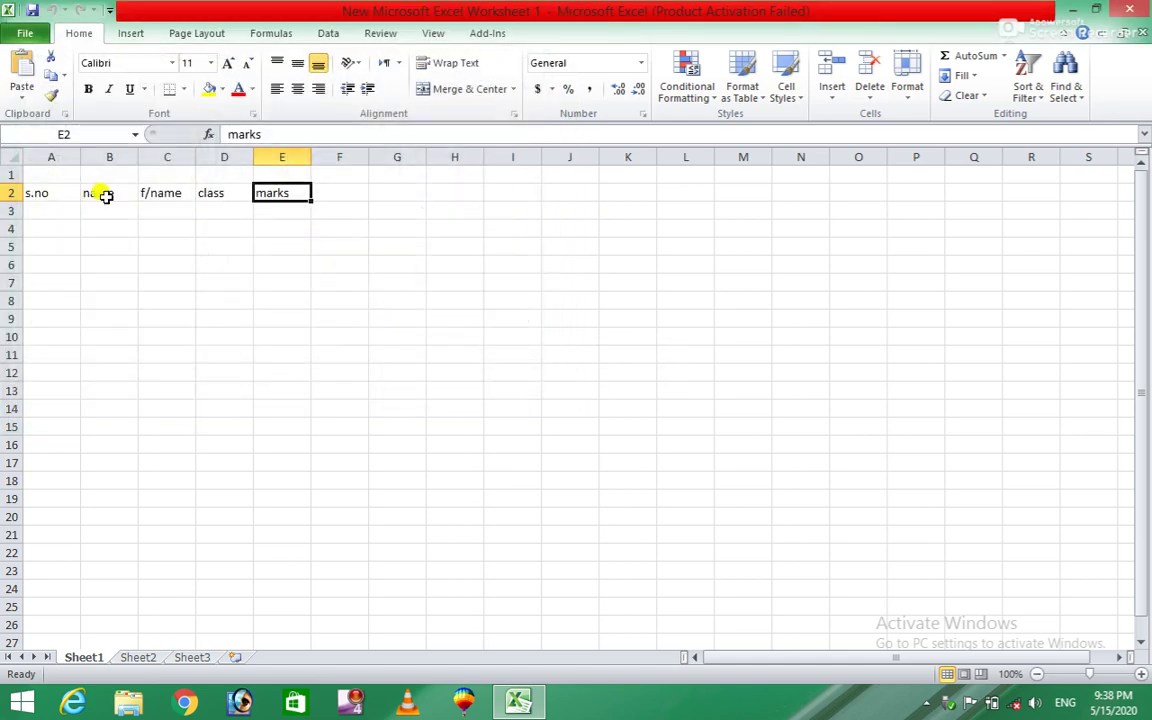
click(31, 33)
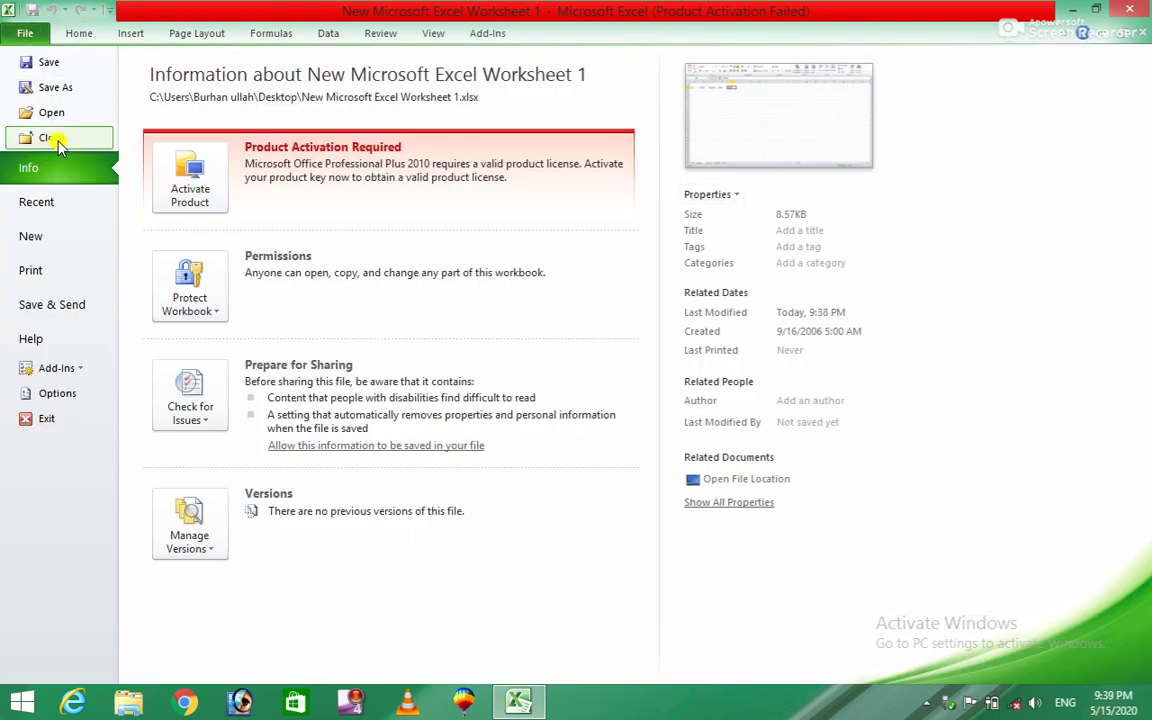
click(56, 140)
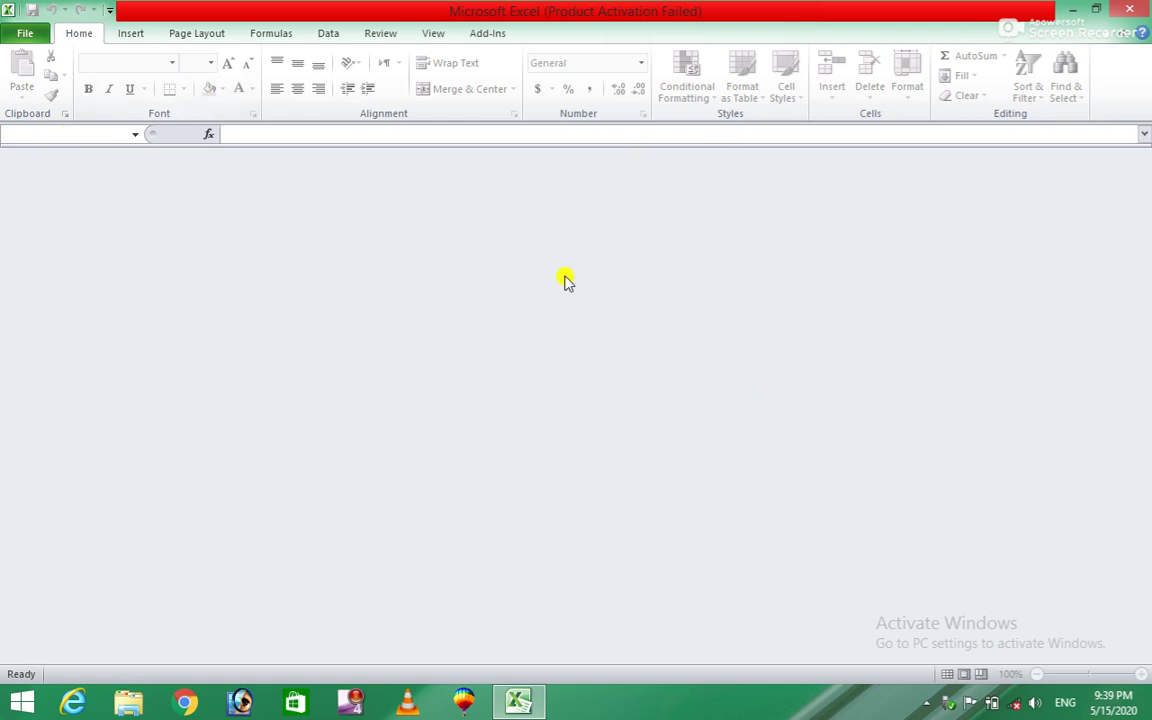
Step: Open New Microsoft Excel Worksheet from the Desktop folder via File > Open
click(27, 35)
click(50, 114)
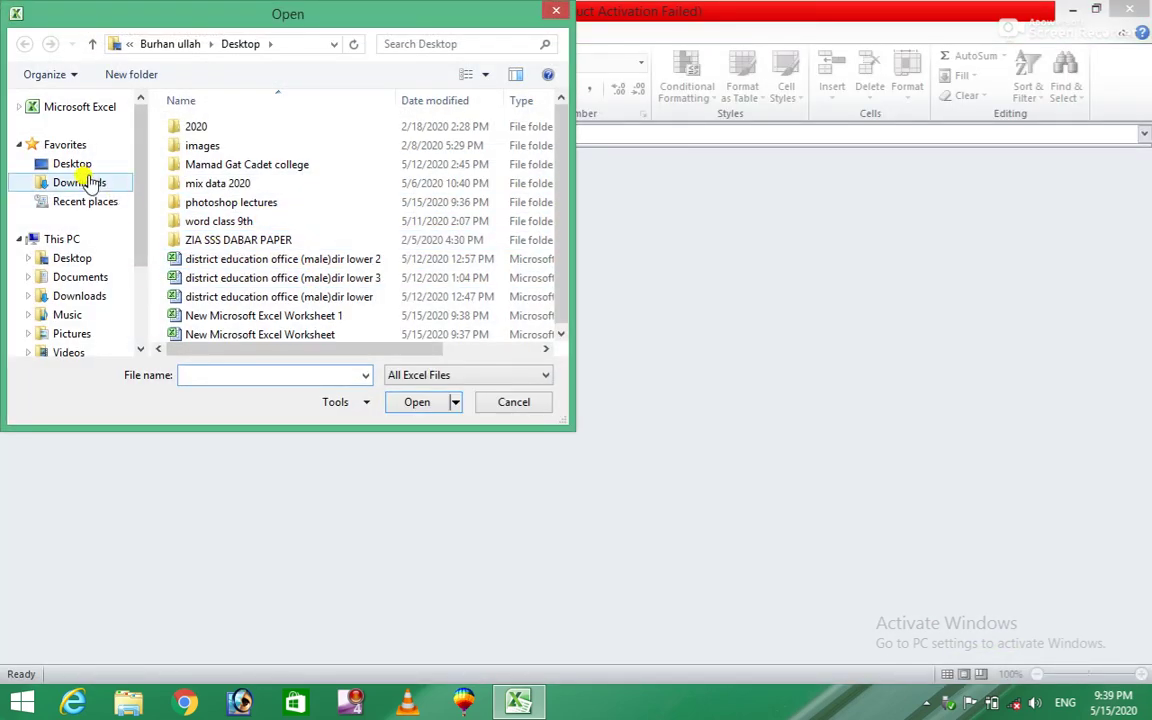
click(76, 166)
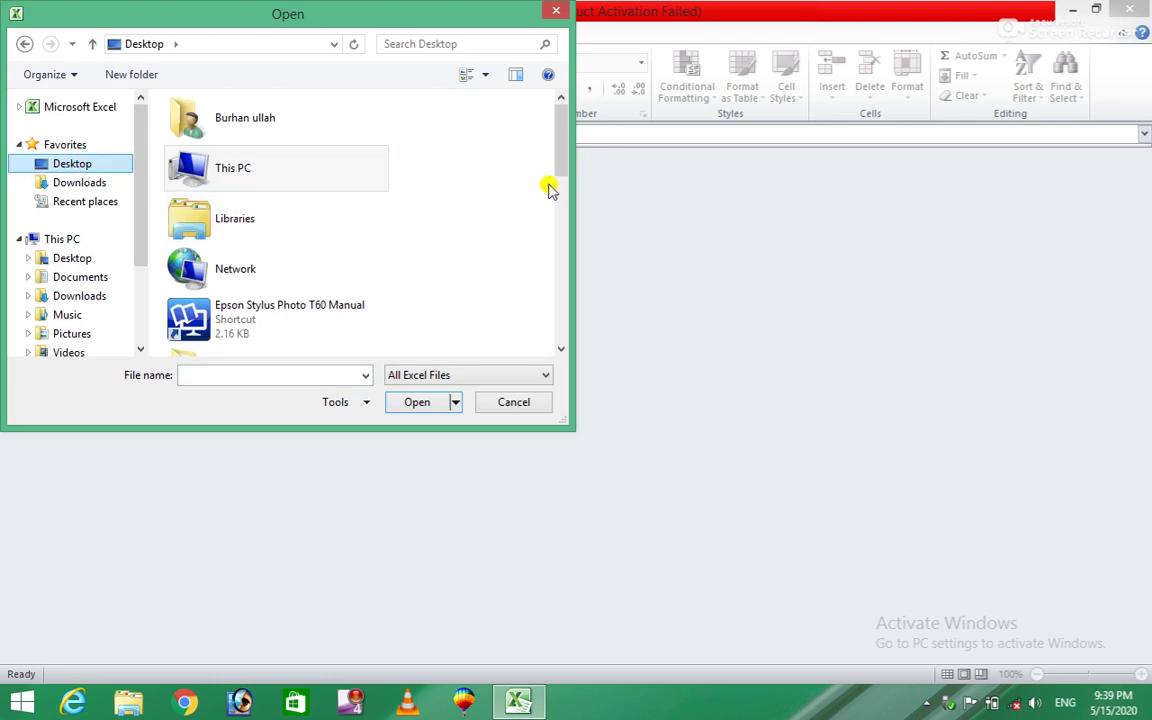
drag(560, 160, 540, 321)
click(270, 334)
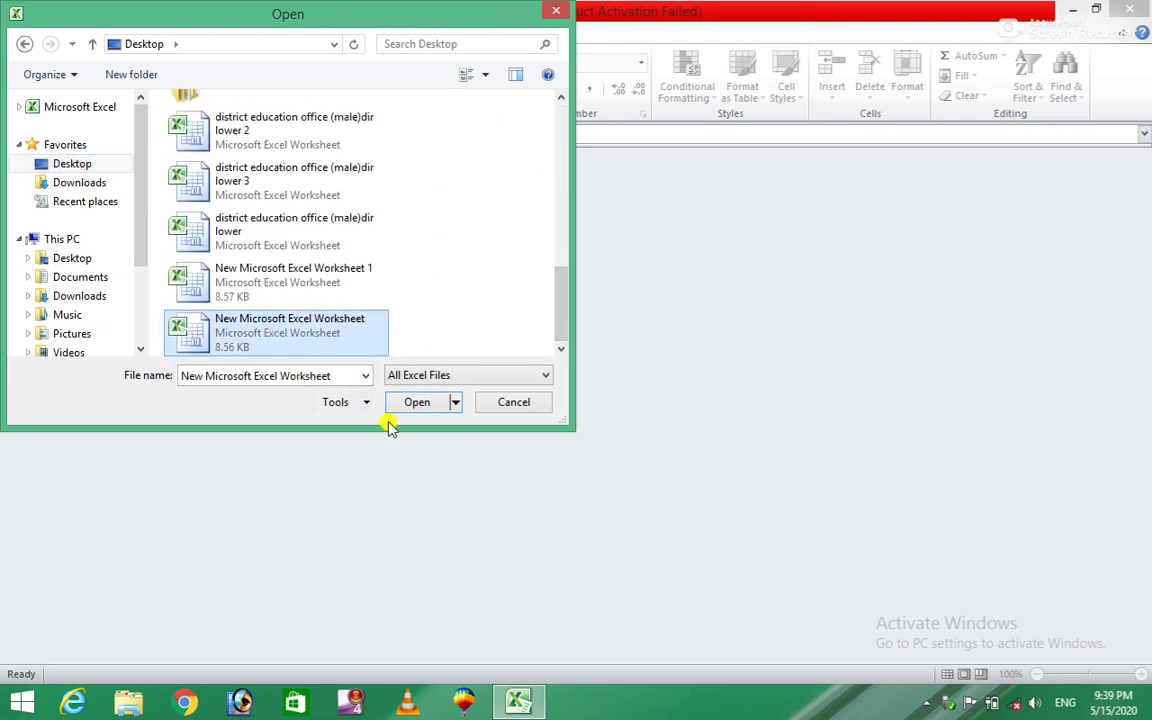
click(418, 403)
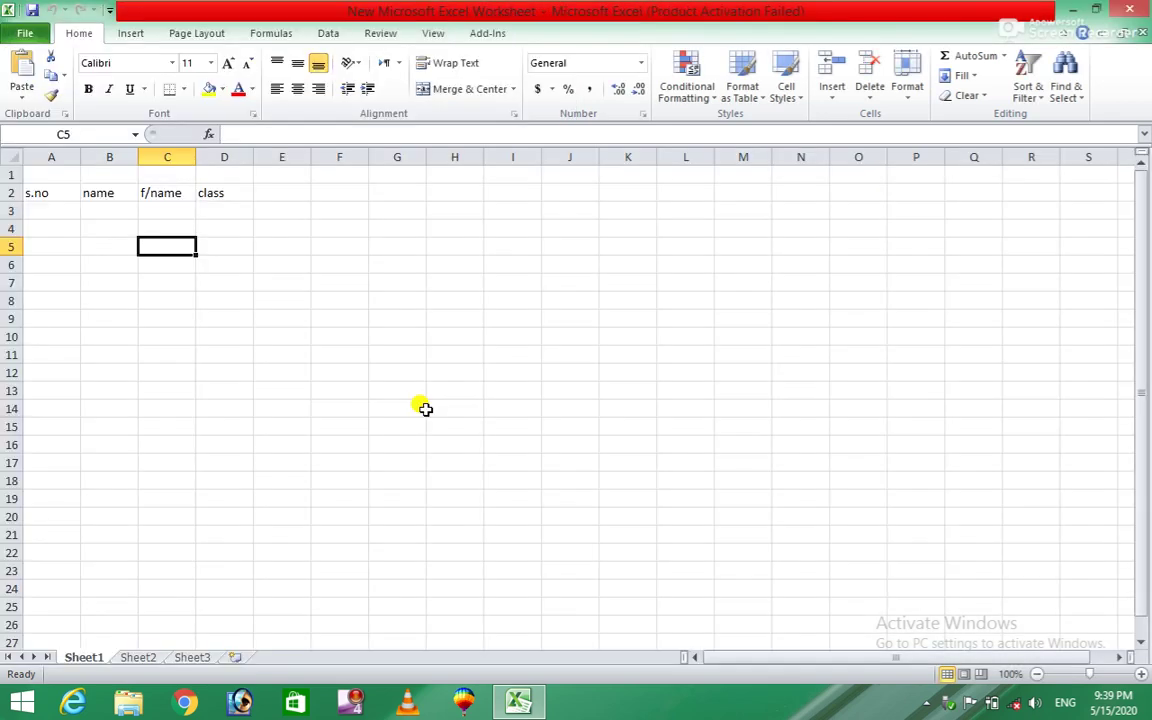
Step: Show the Recent page and scroll through the recently used workbooks list
click(24, 33)
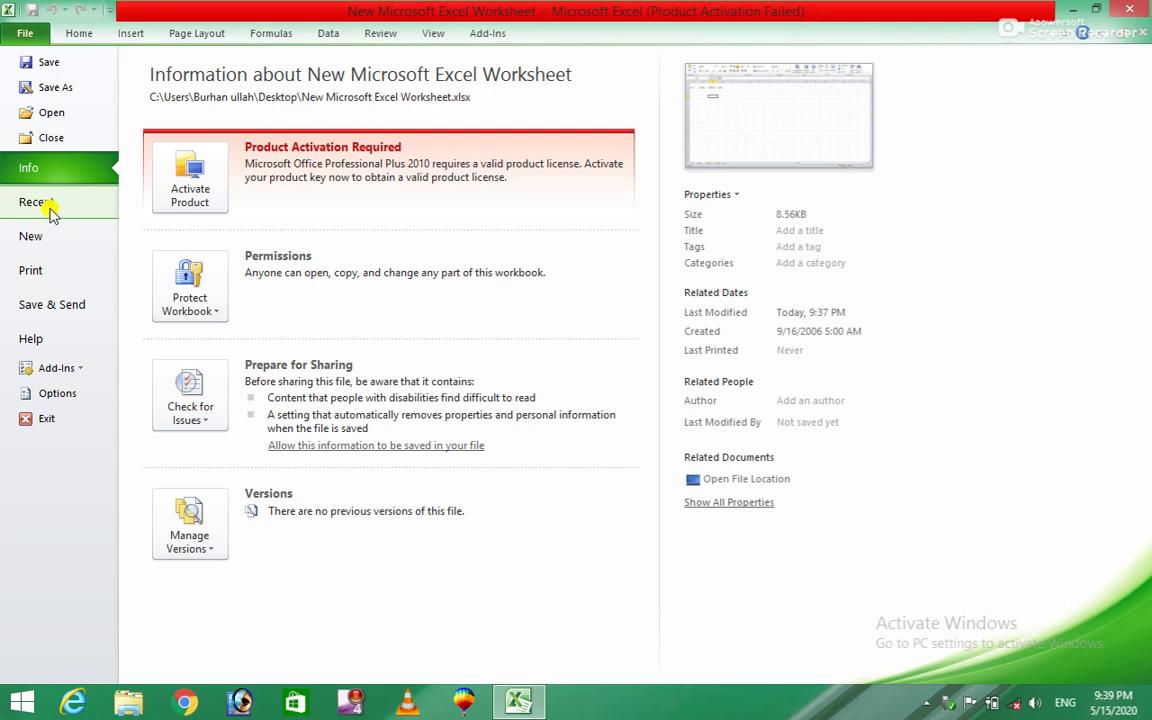
click(41, 208)
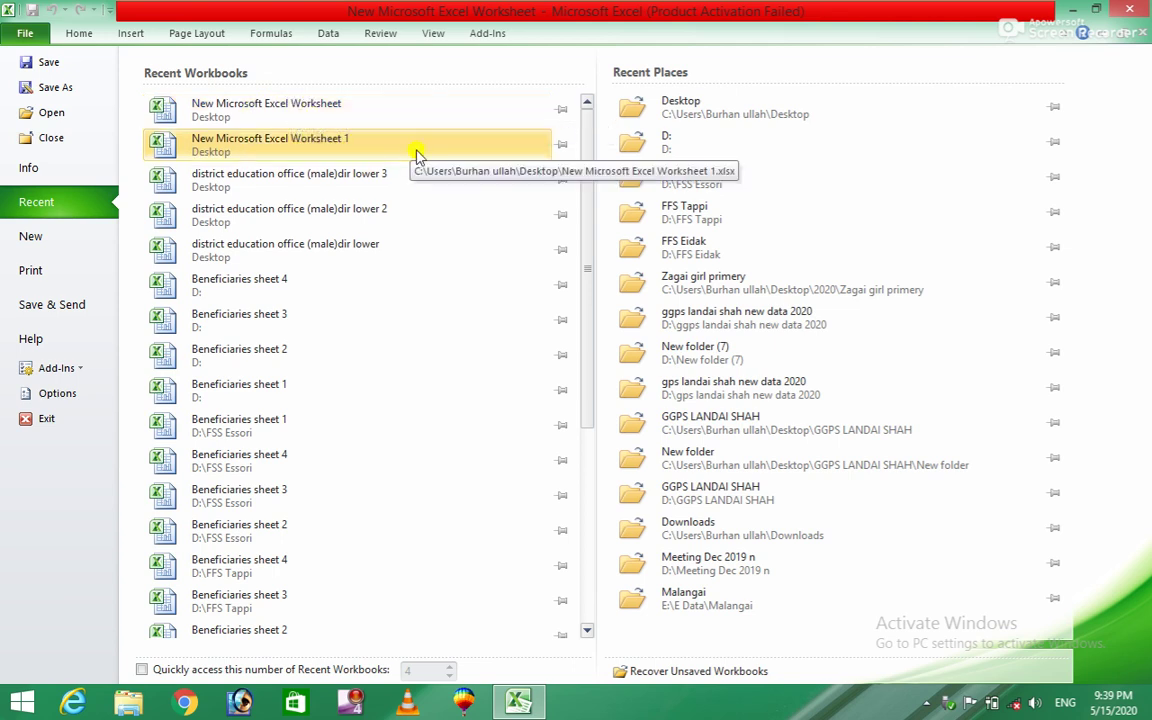
click(586, 283)
drag(586, 283, 590, 490)
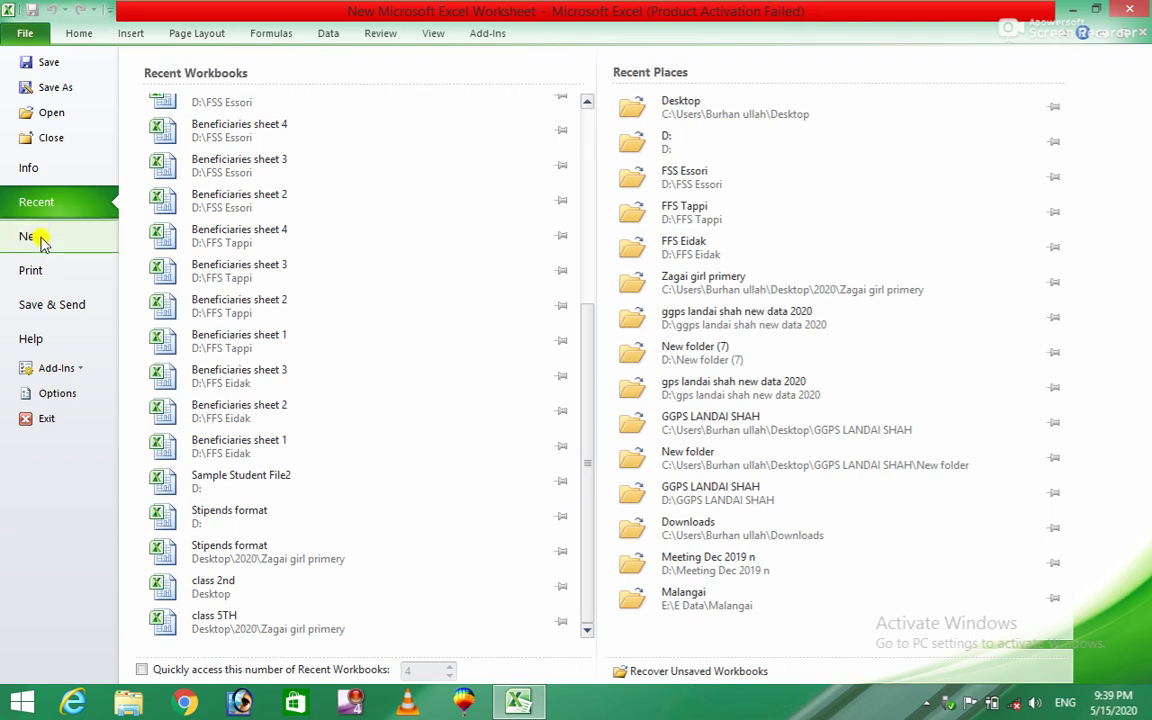
Step: Create a blank Book1 workbook from File > New, close it, and return to the Info page
click(41, 242)
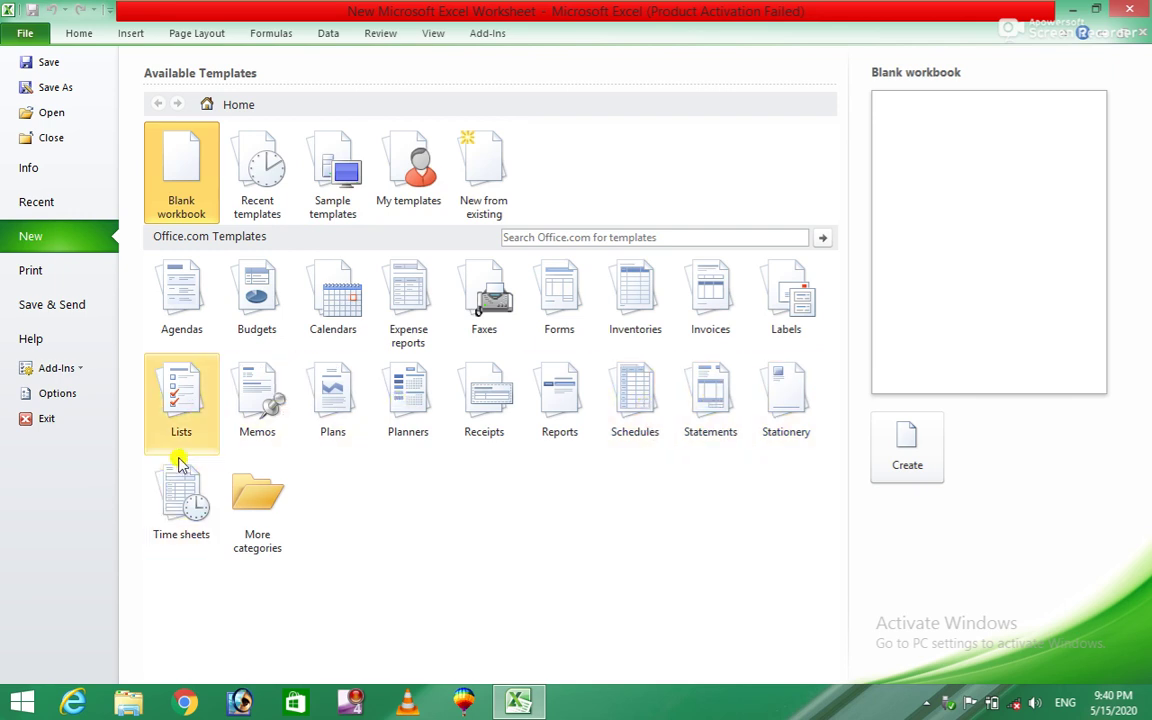
click(186, 190)
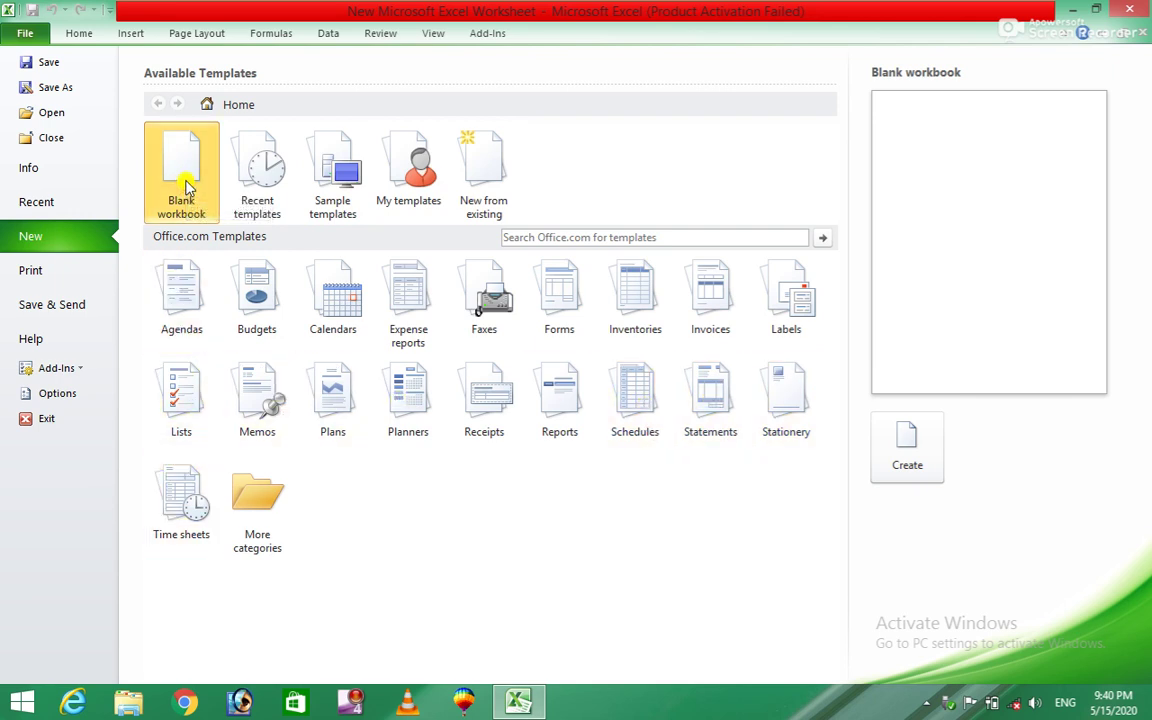
double_click(186, 188)
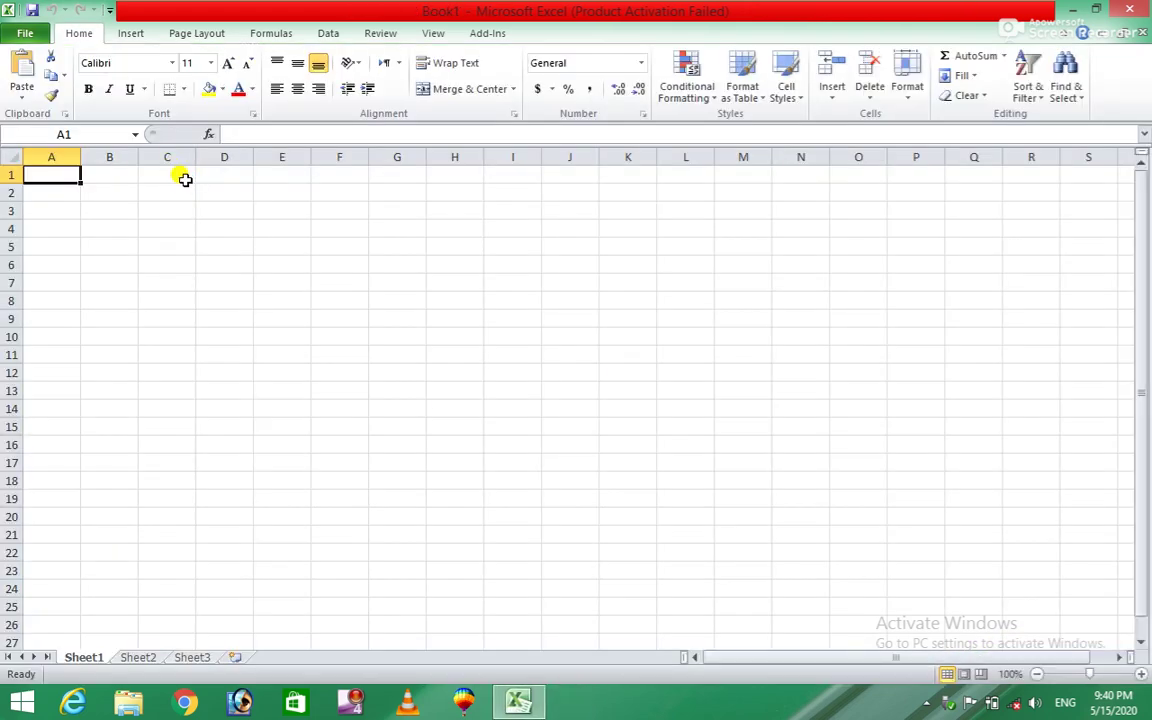
click(1121, 12)
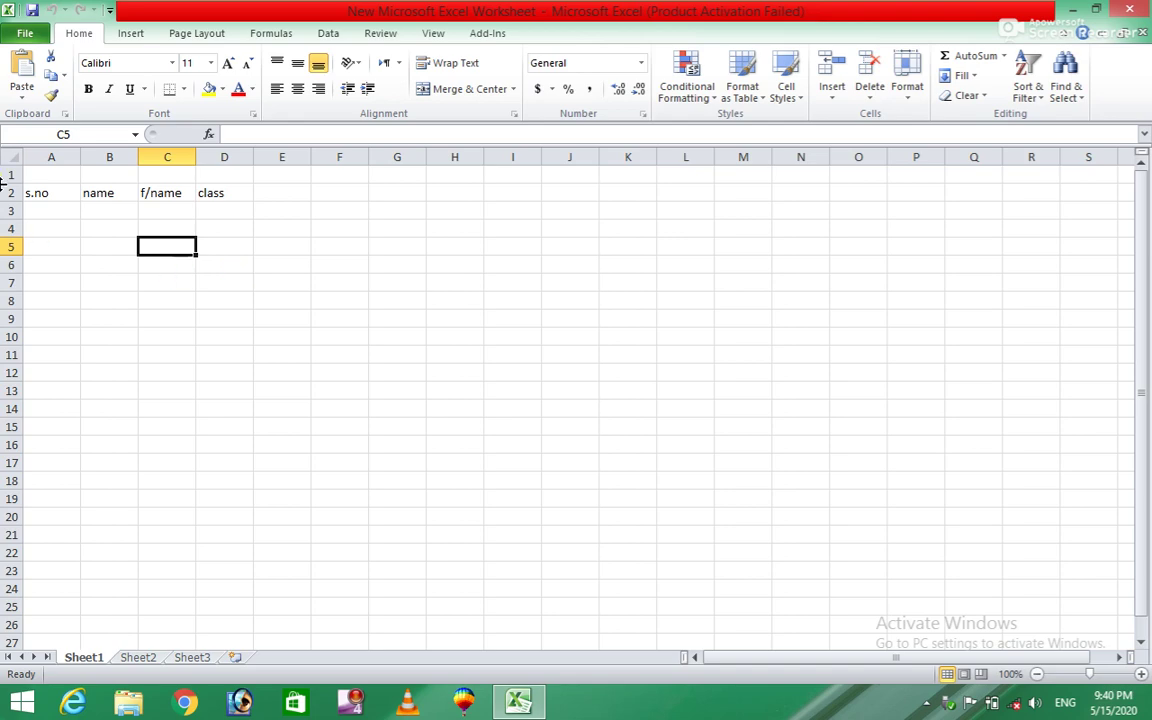
click(25, 33)
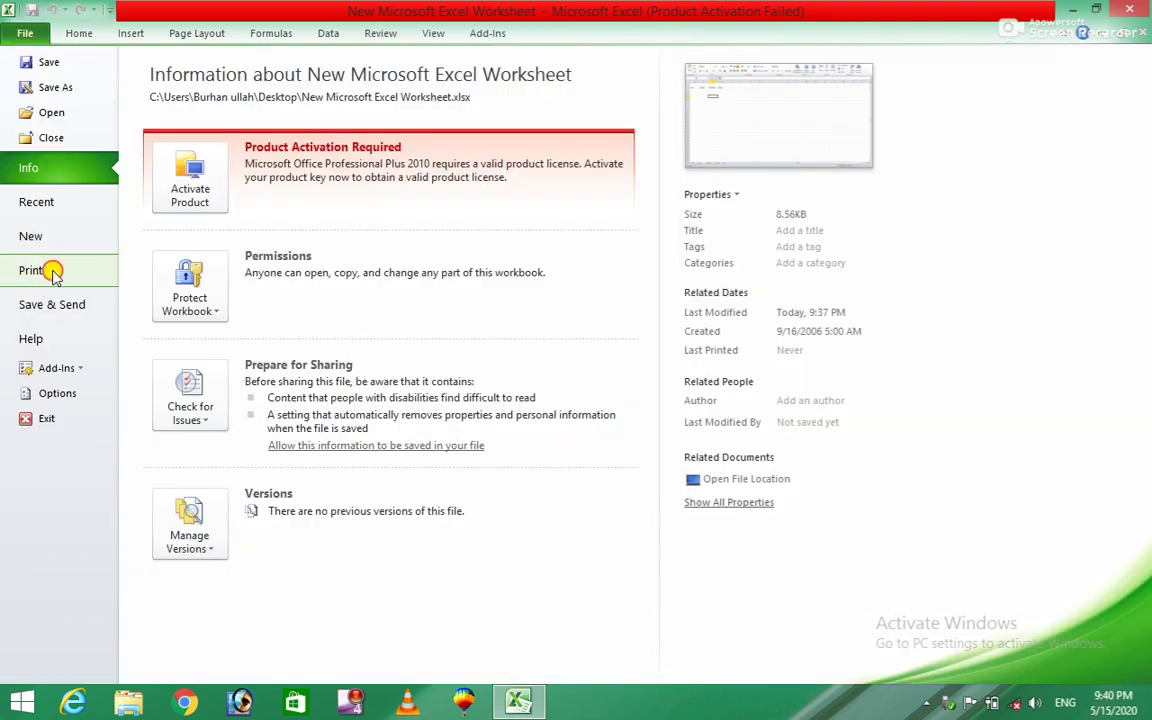
Step: Preview the sheet on the Print page and switch the printer to EPSON L3110 Series
click(50, 271)
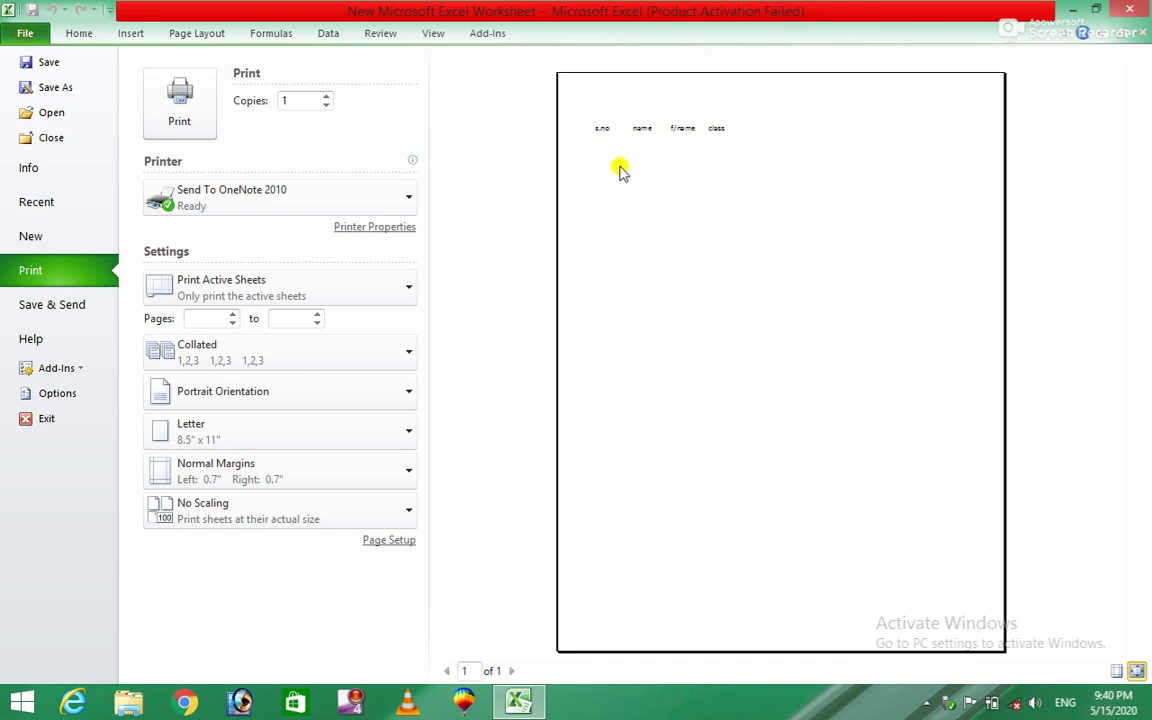
click(258, 195)
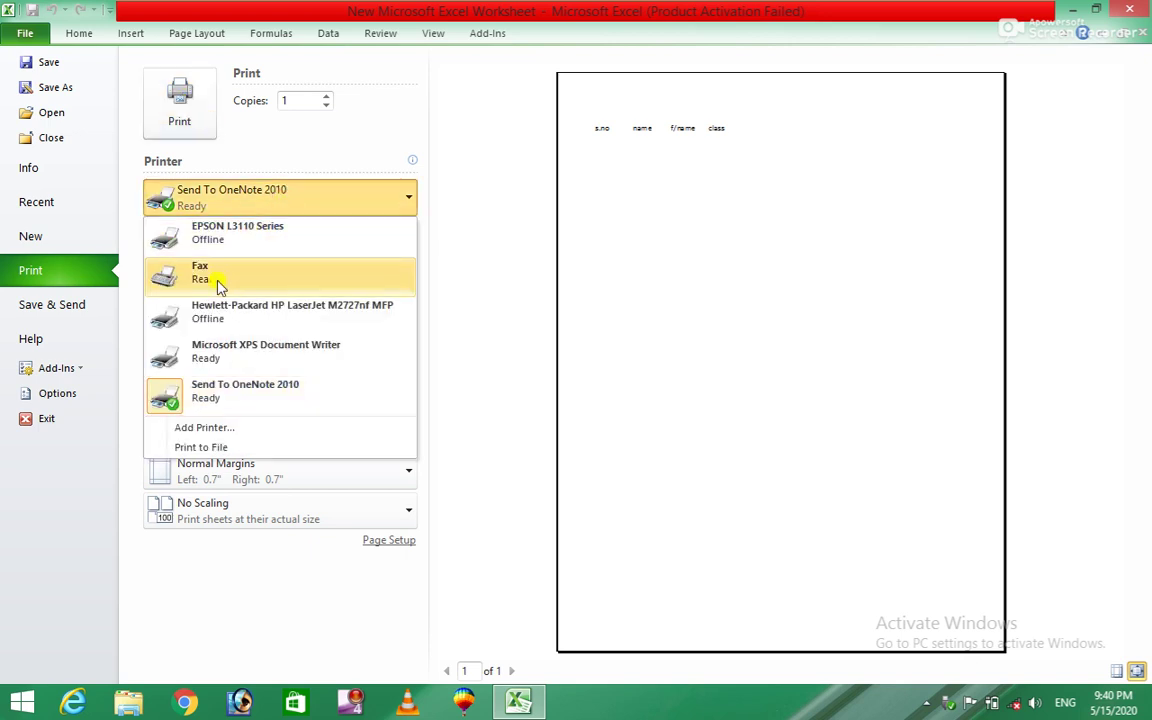
click(284, 236)
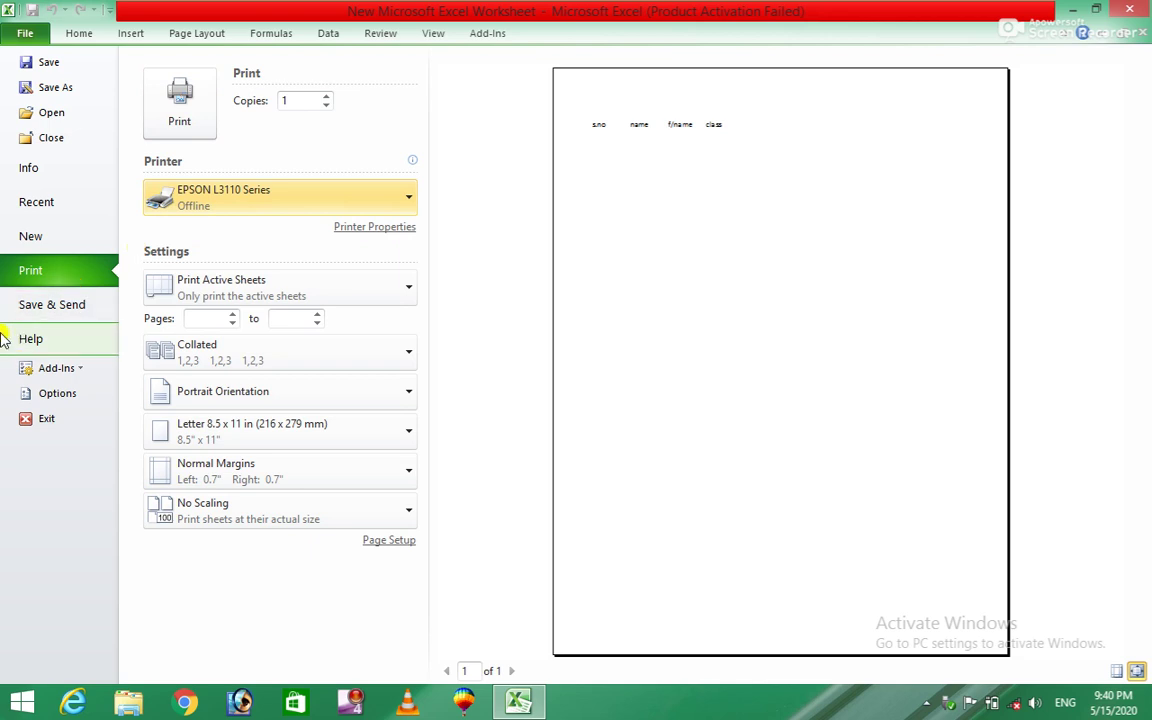
Step: Review the Save & Send options, then return to the worksheet grid
click(48, 312)
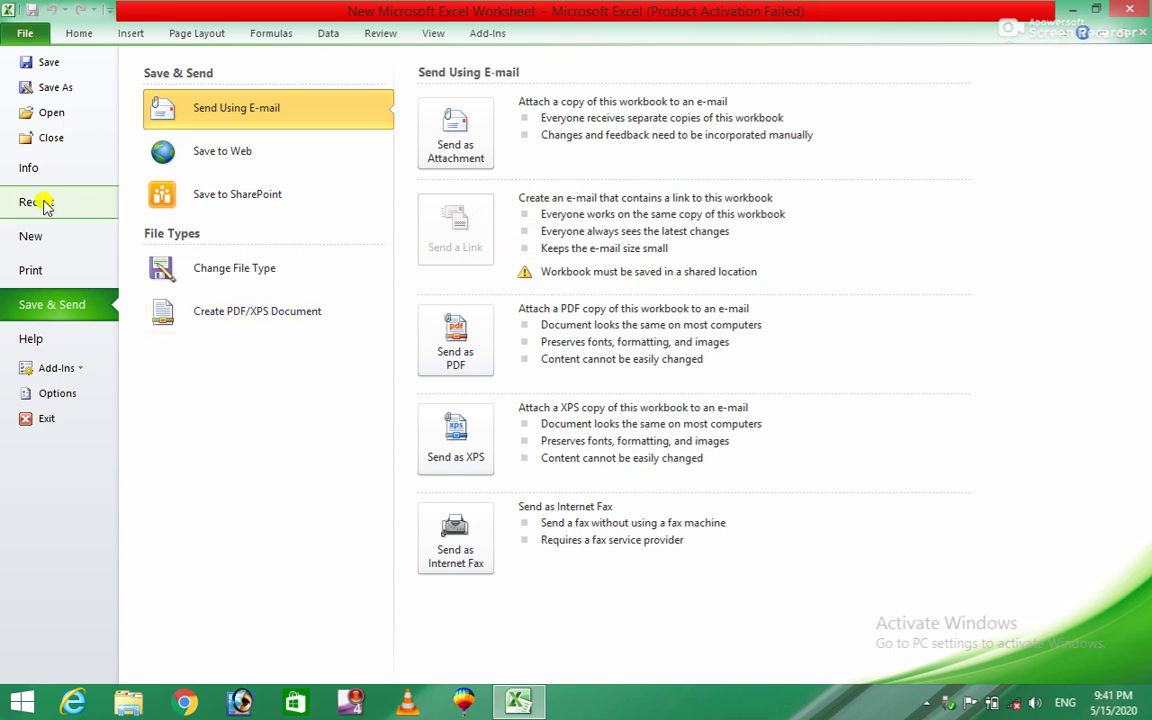
click(72, 36)
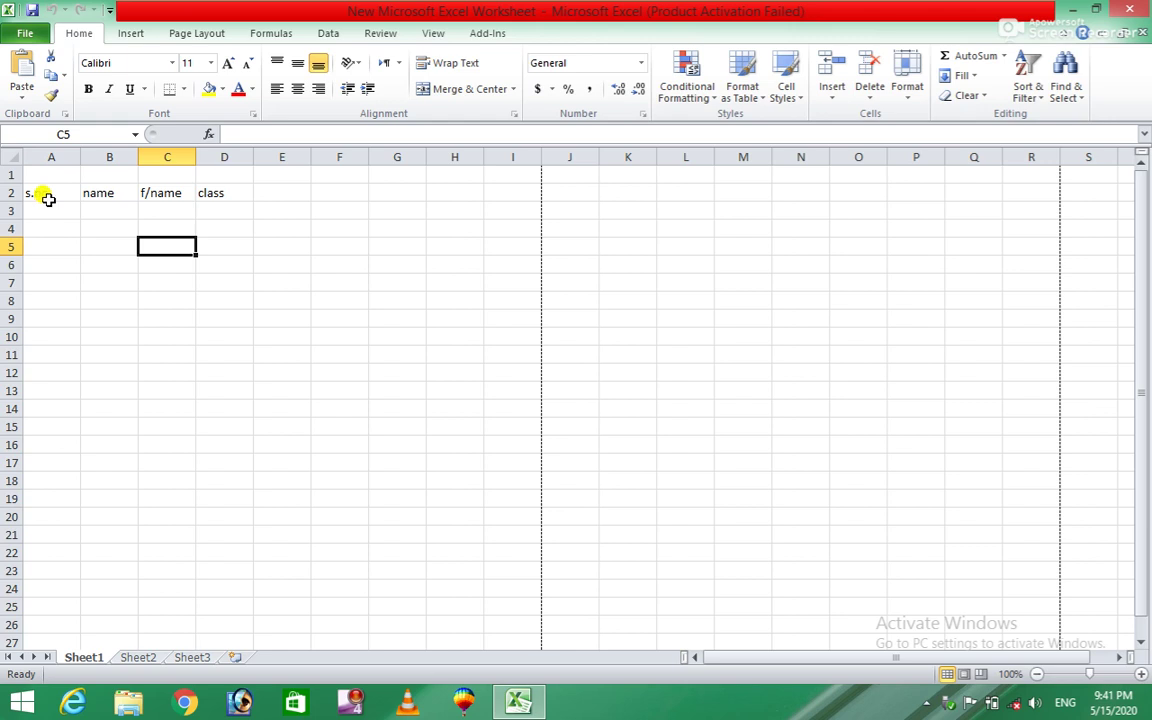
click(49, 193)
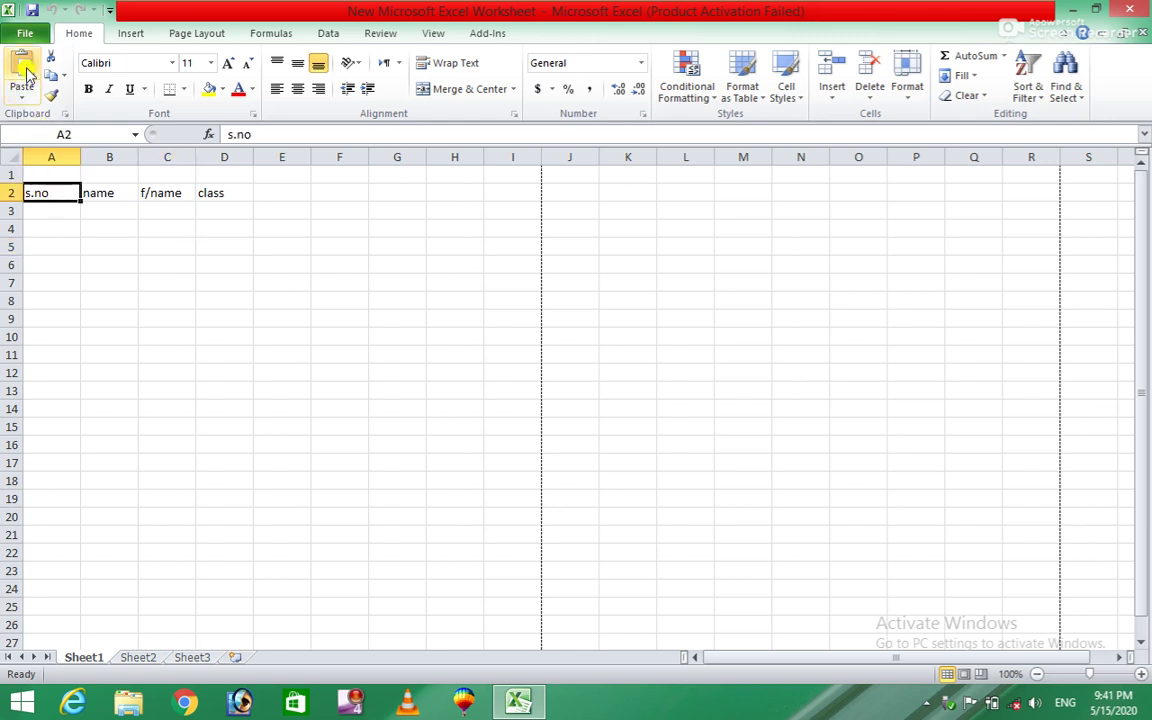
click(58, 195)
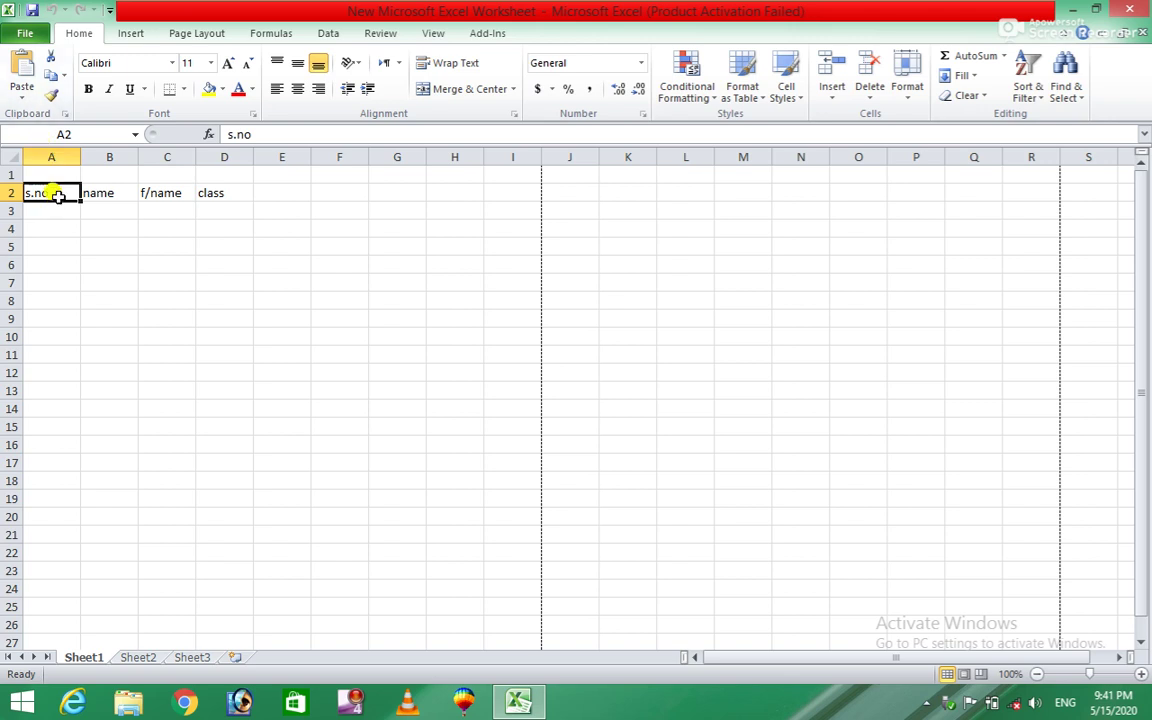
key(Down)
key(Down)
key(Down)
key(Right)
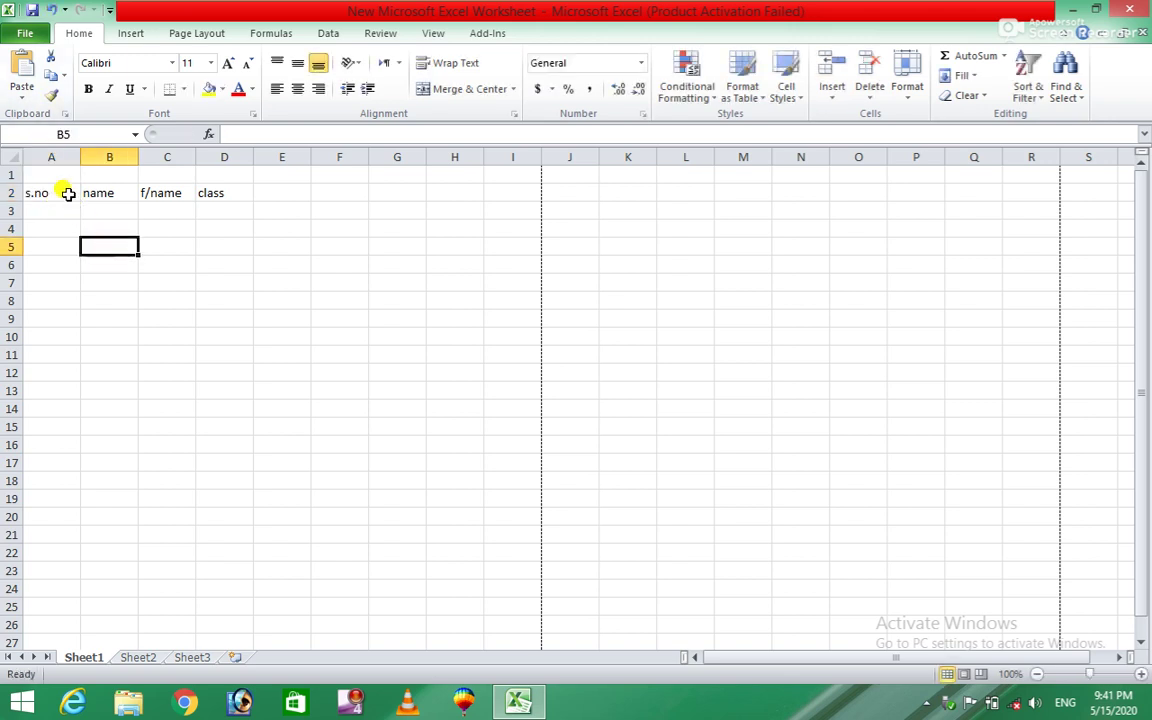
click(60, 192)
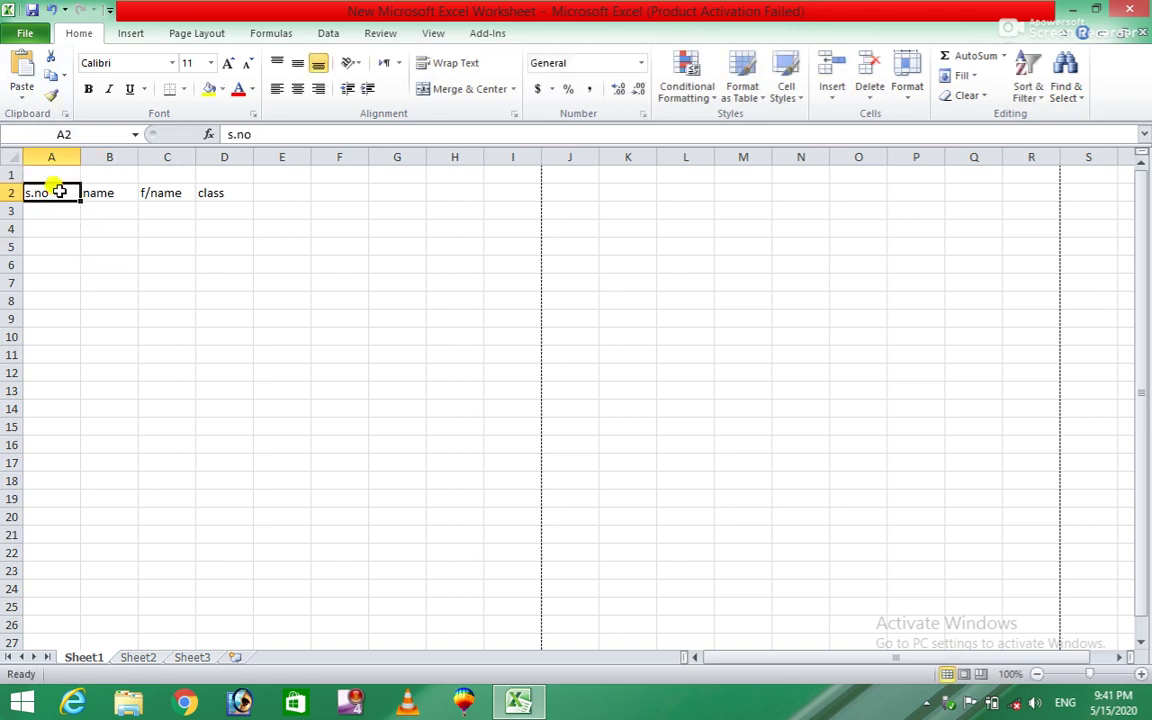
key(ctrl+c)
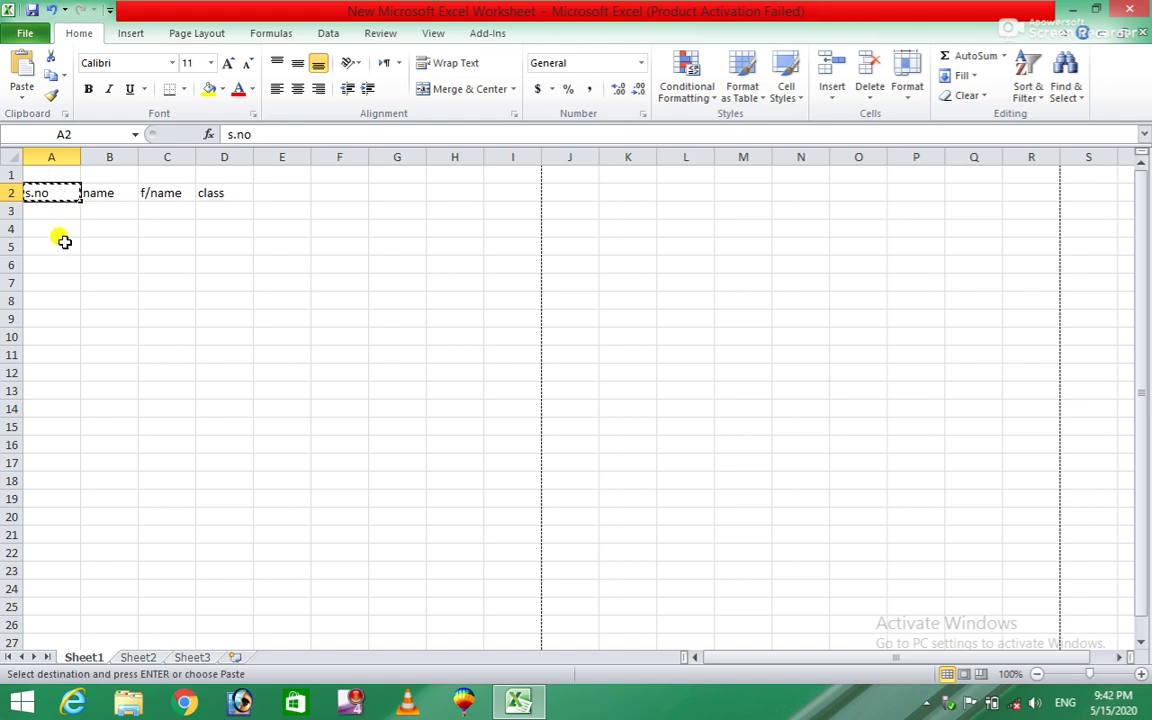
click(55, 229)
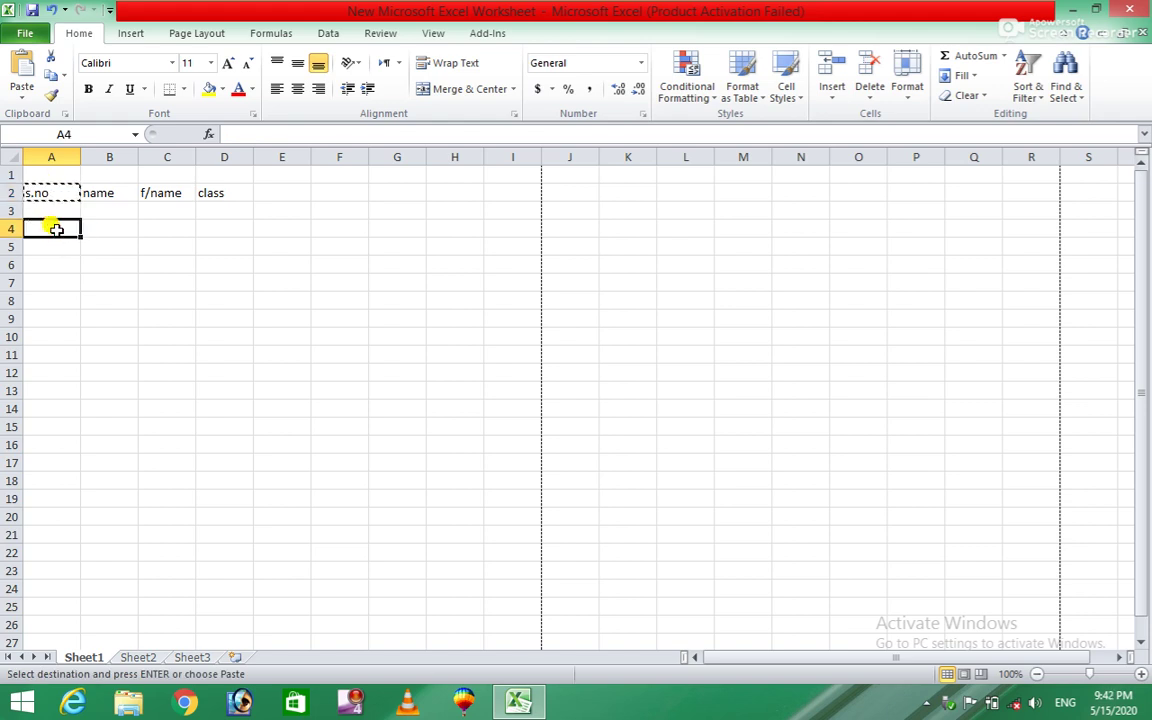
click(25, 86)
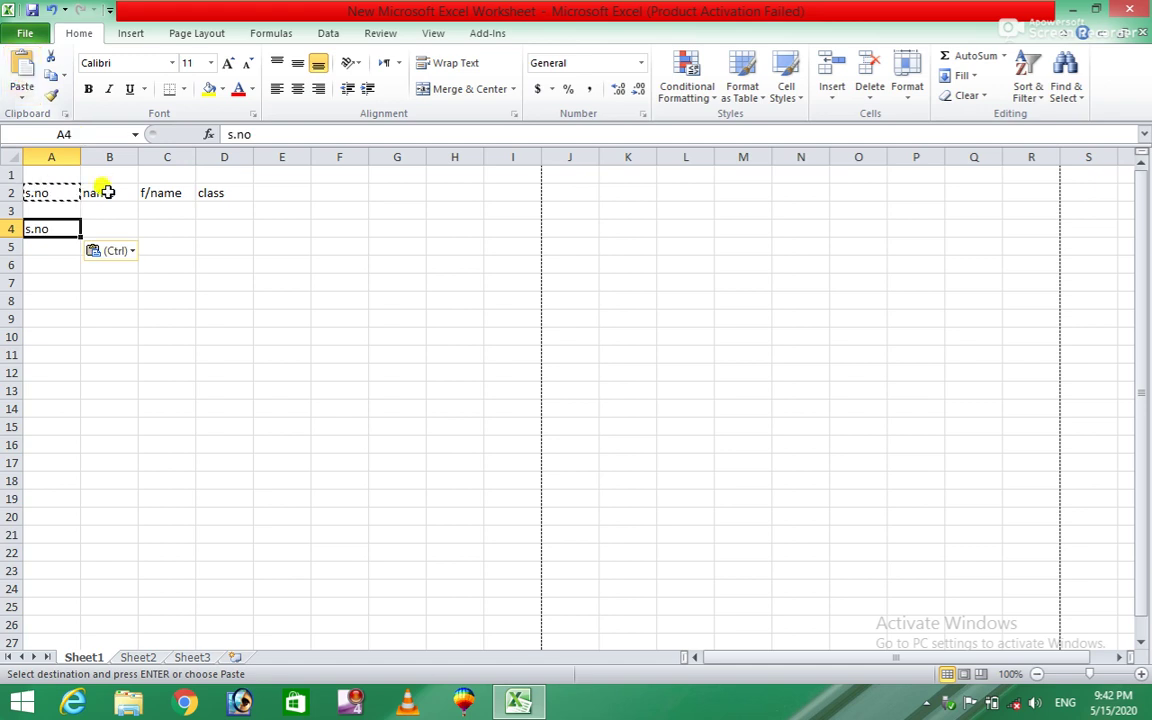
click(46, 263)
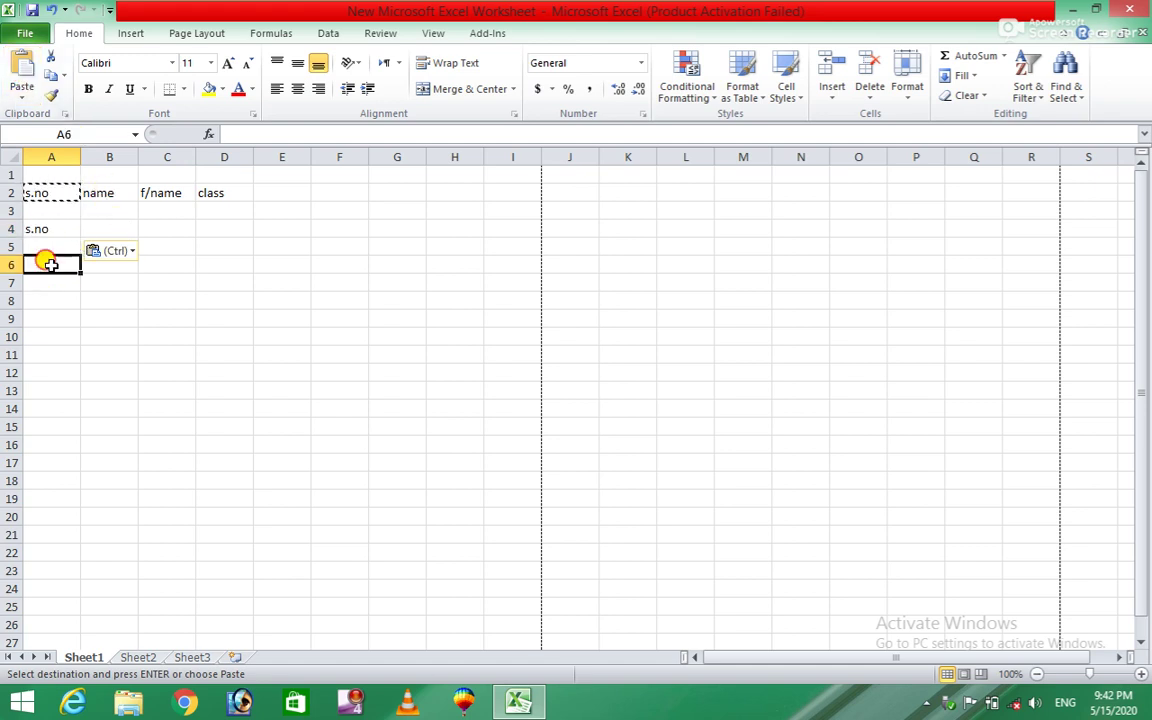
click(24, 75)
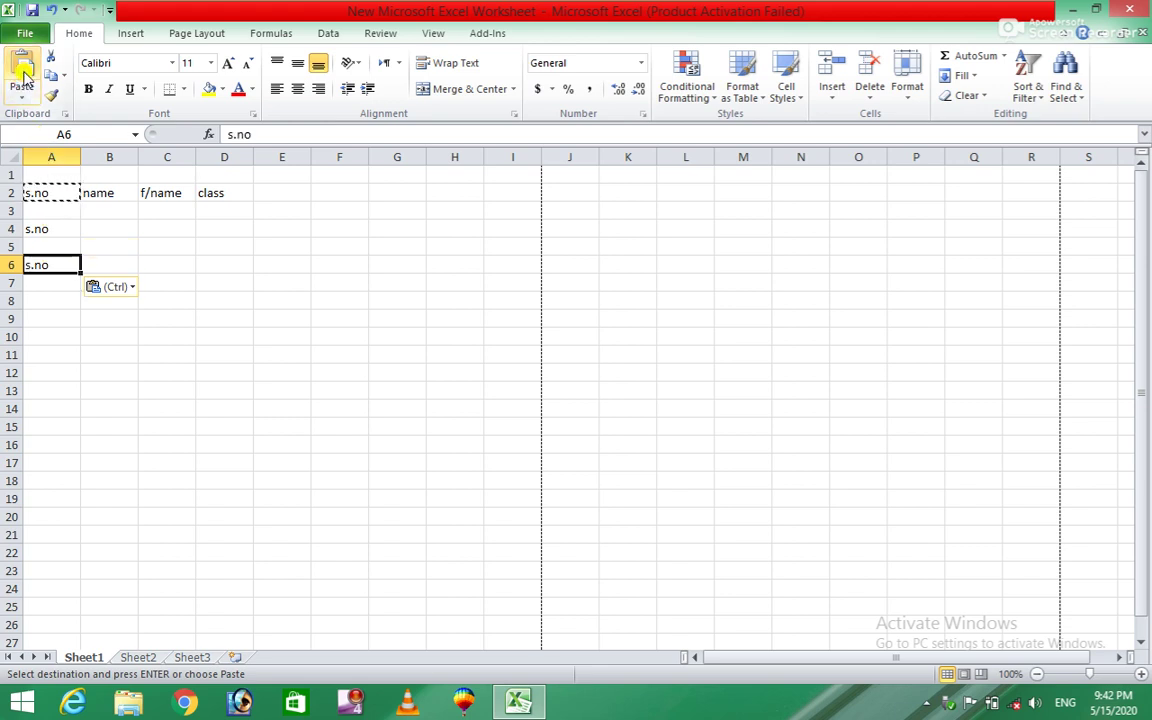
key(Delete)
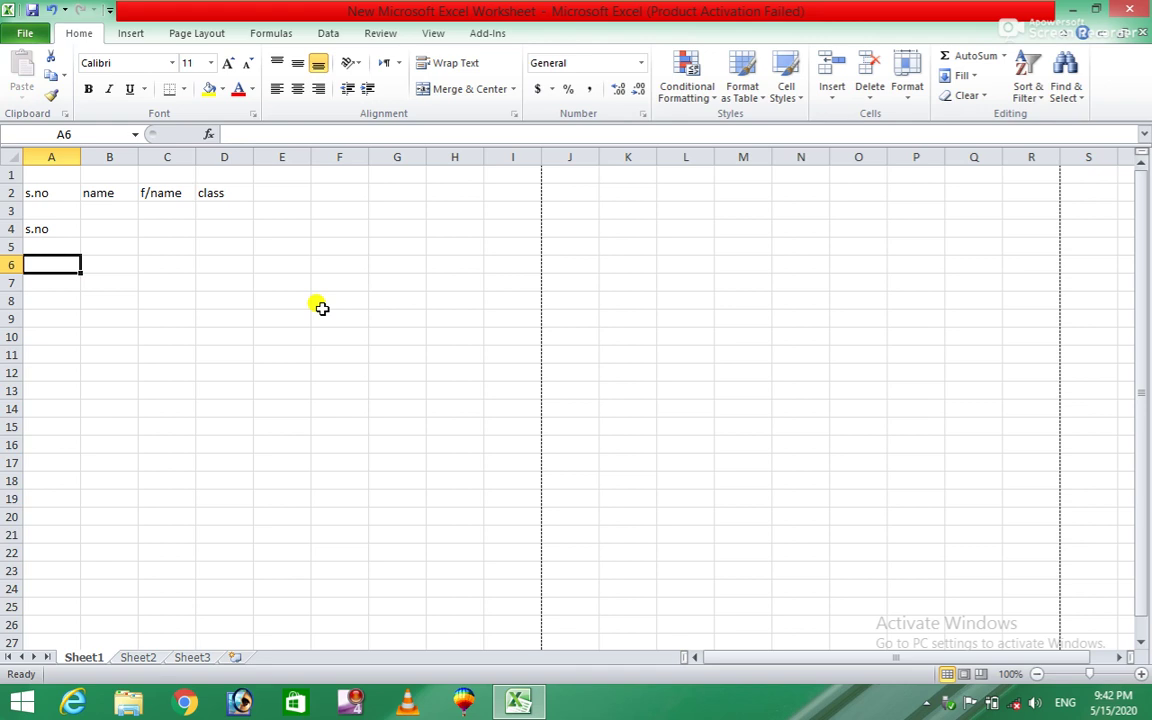
key(ctrl+z)
key(ctrl+z)
key(ctrl+z)
key(ctrl+z)
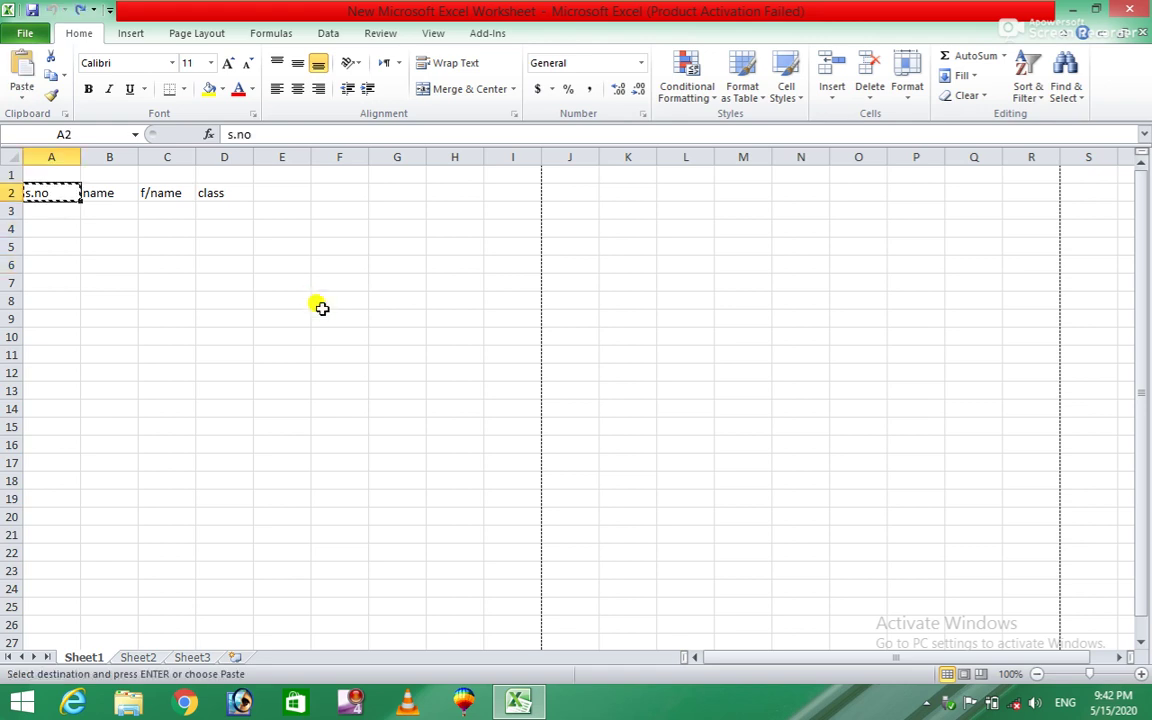
click(206, 243)
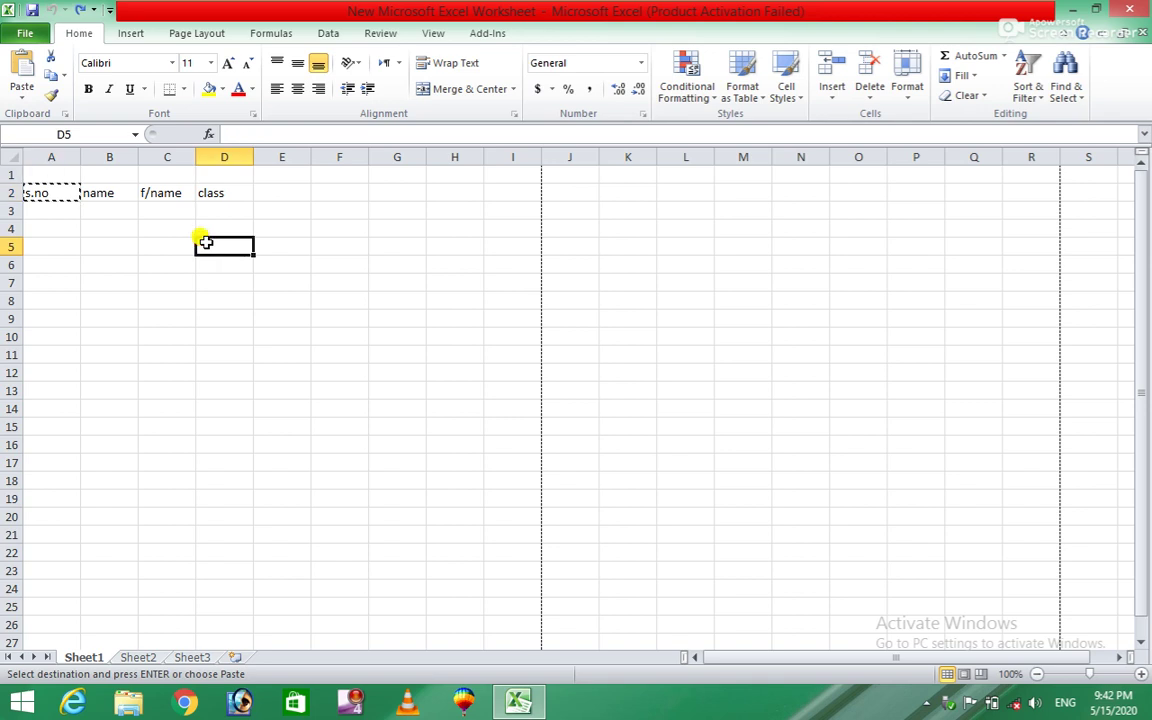
key(Escape)
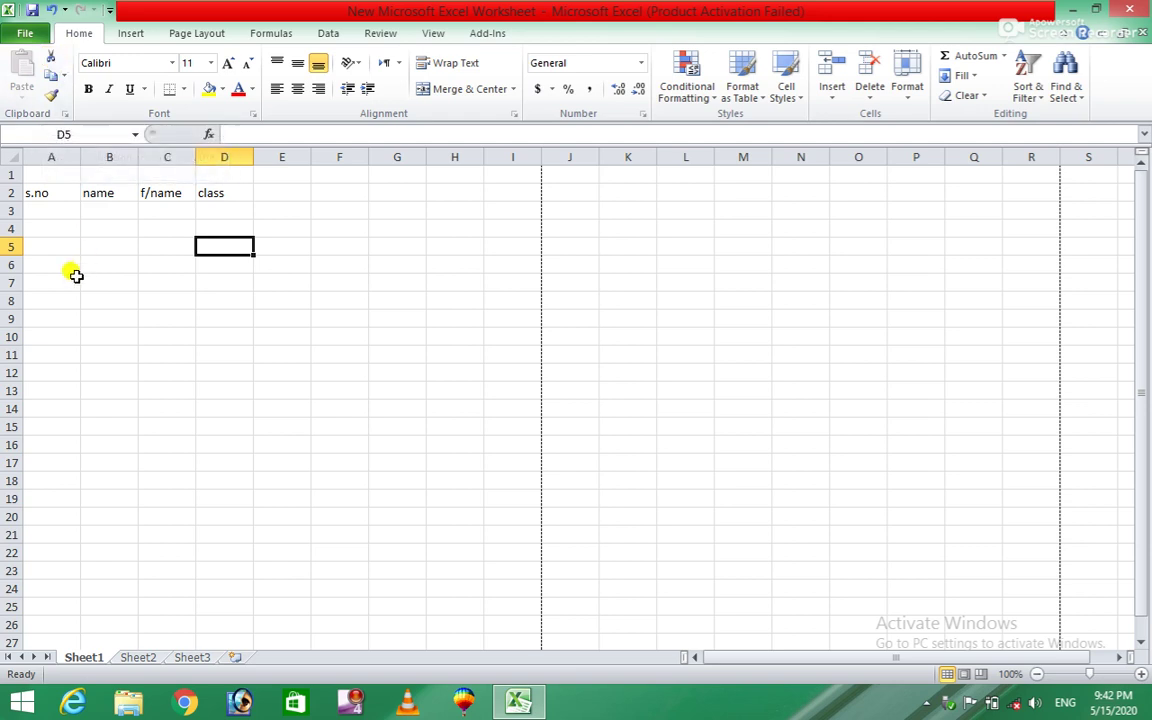
click(58, 193)
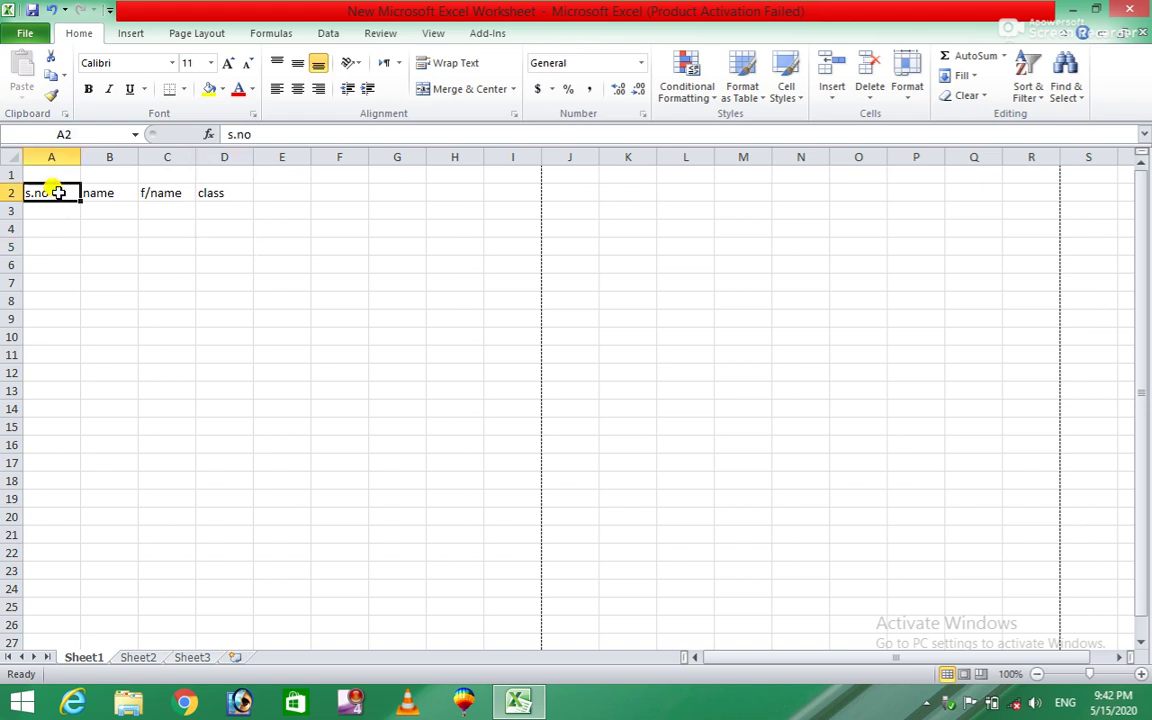
key(ctrl+c)
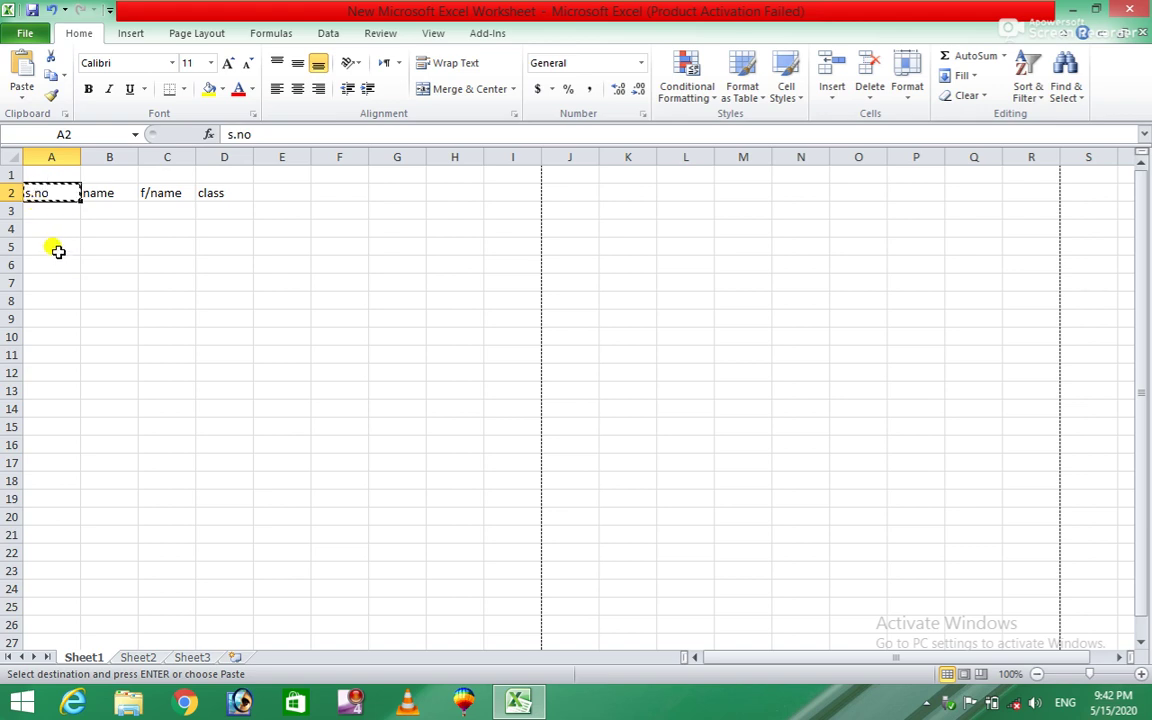
click(58, 247)
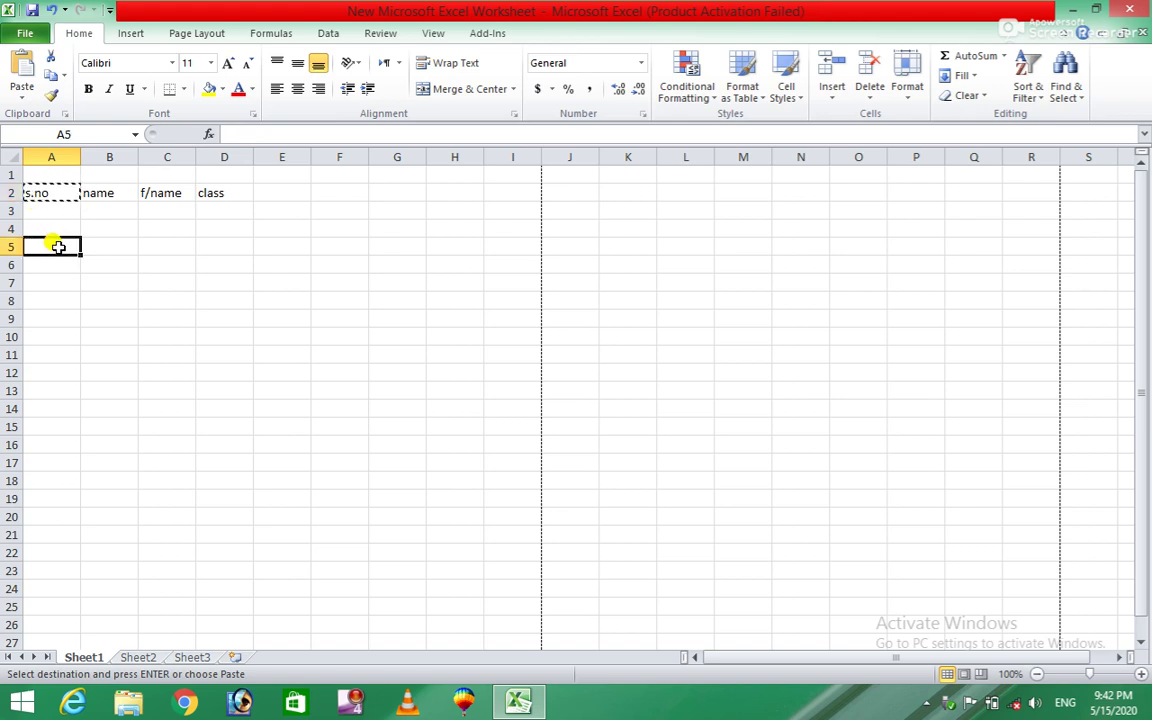
key(ctrl+v)
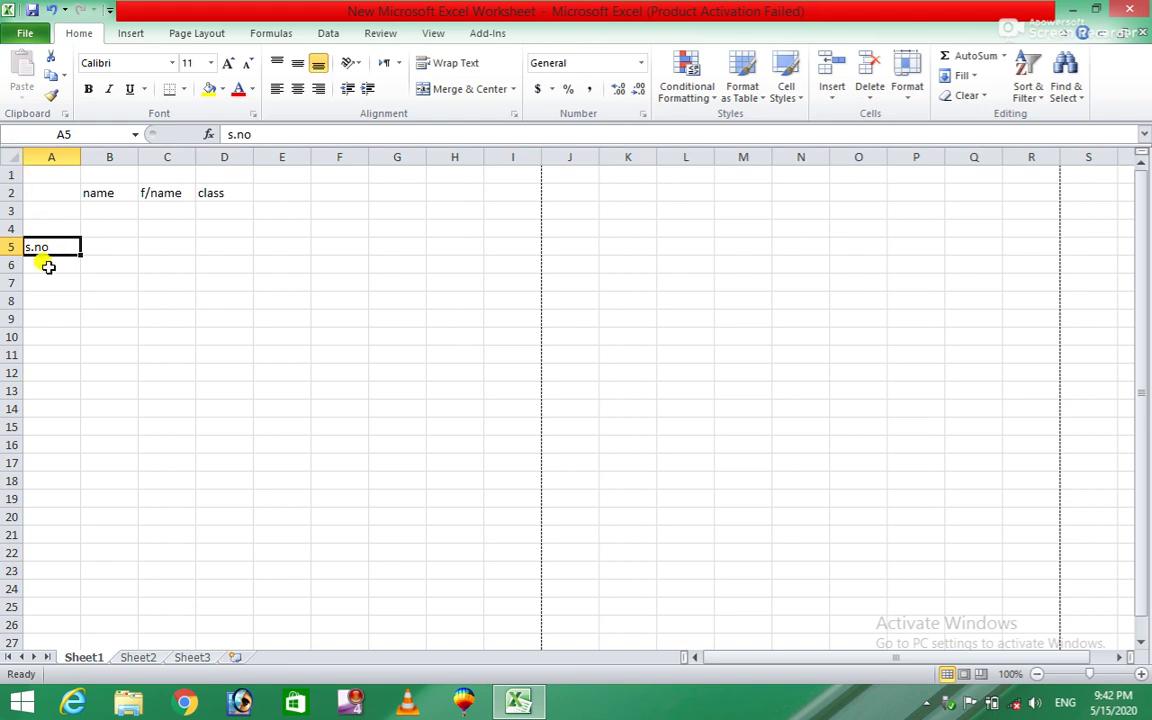
click(141, 281)
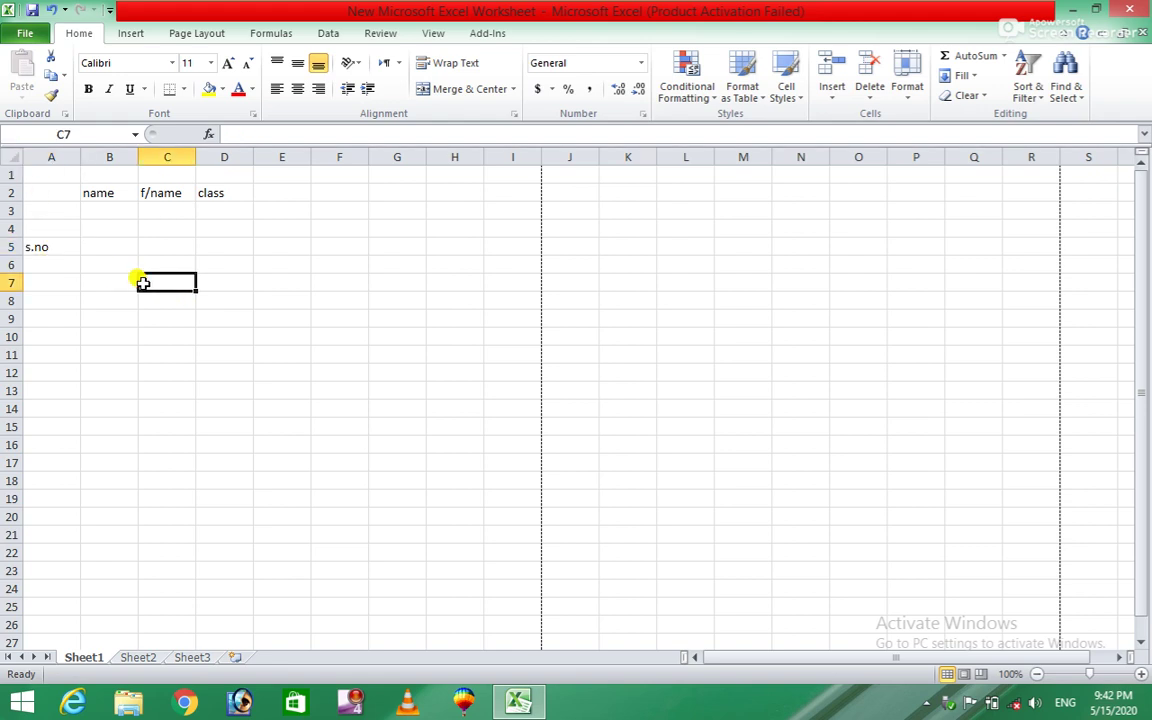
key(ctrl+z)
key(Escape)
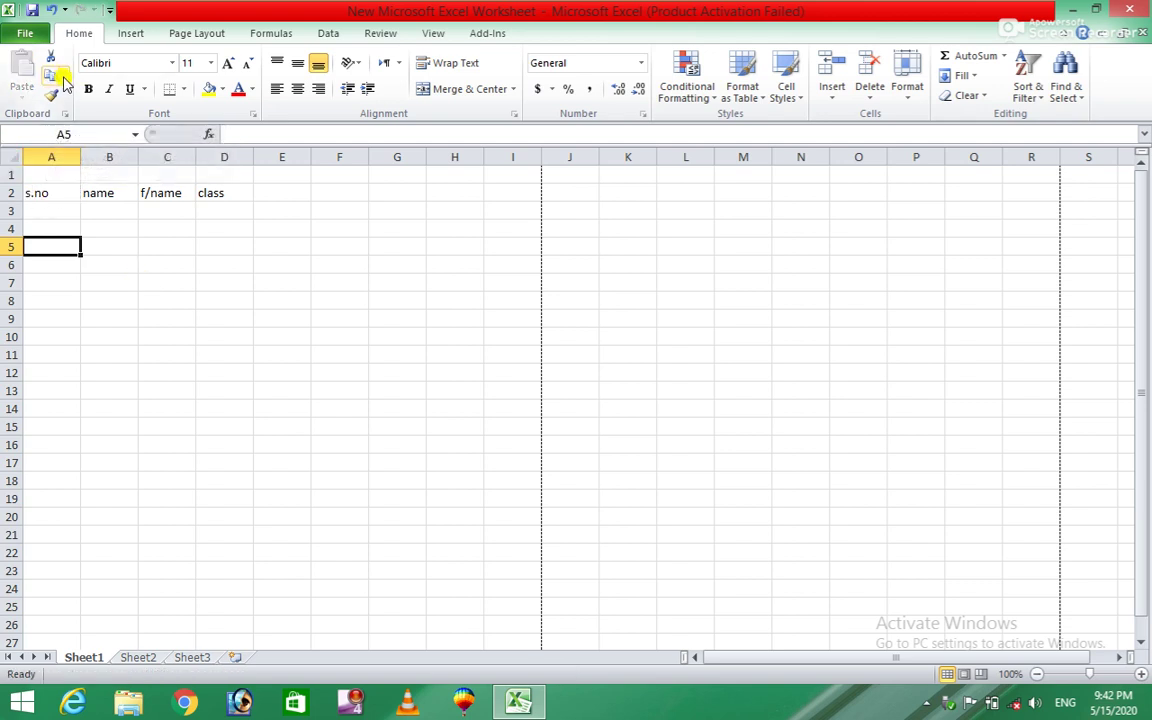
click(153, 251)
click(41, 191)
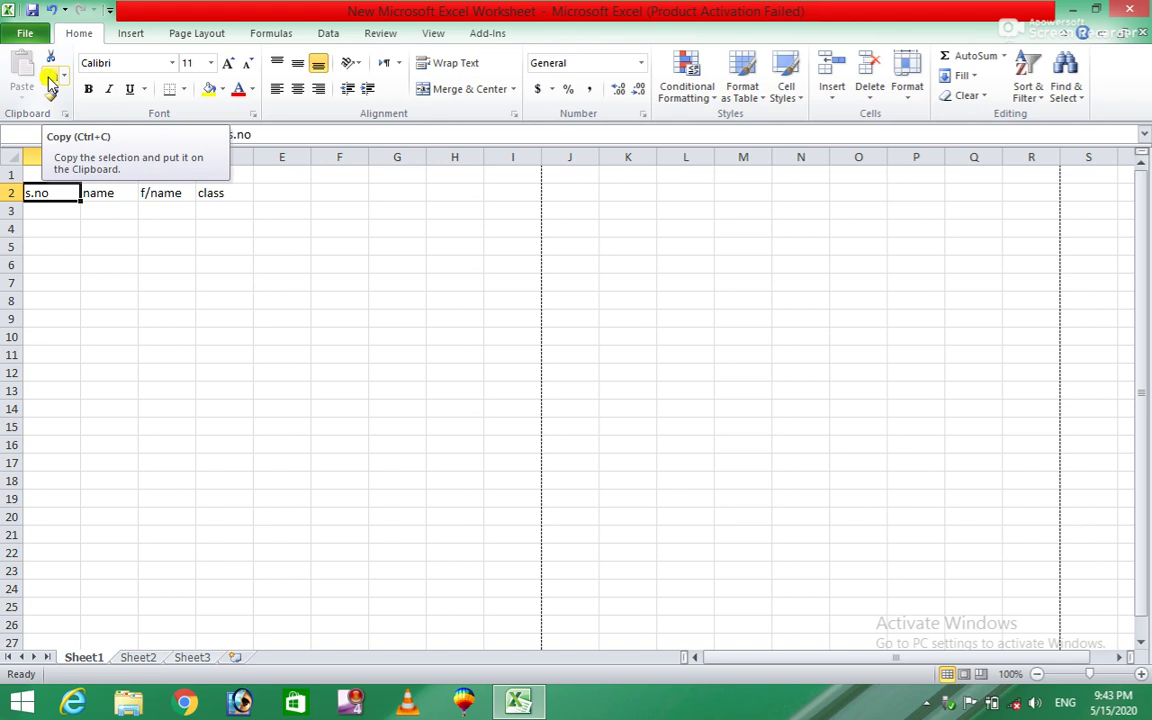
click(50, 82)
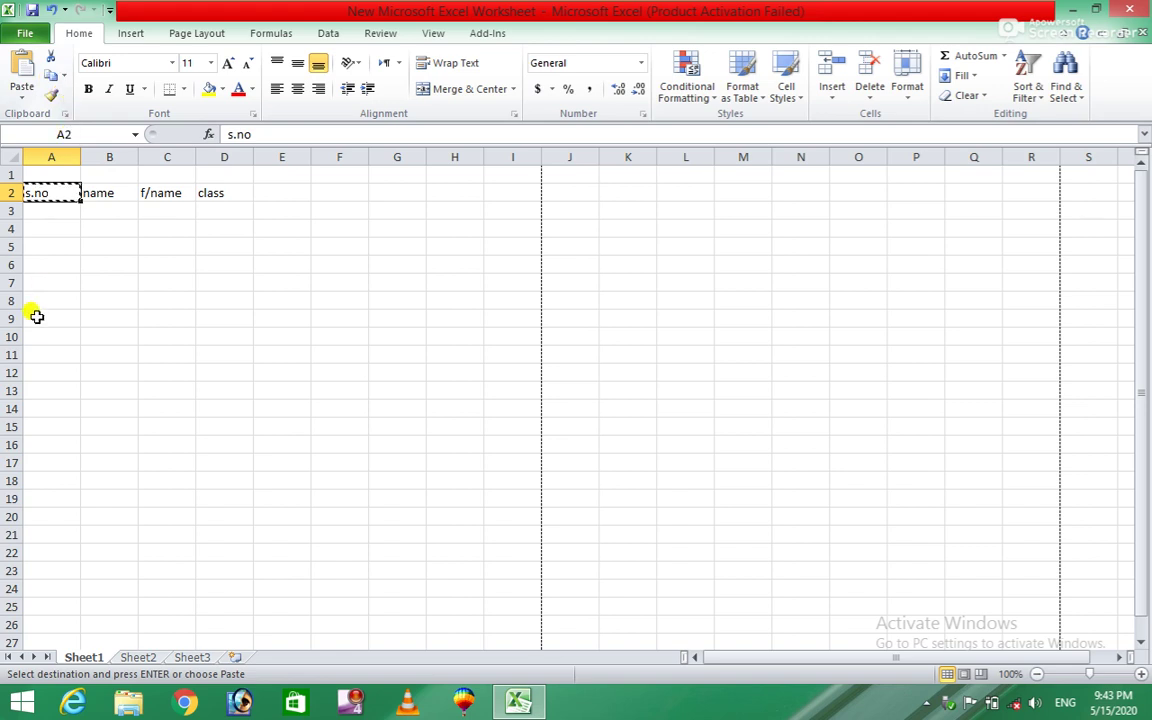
click(37, 249)
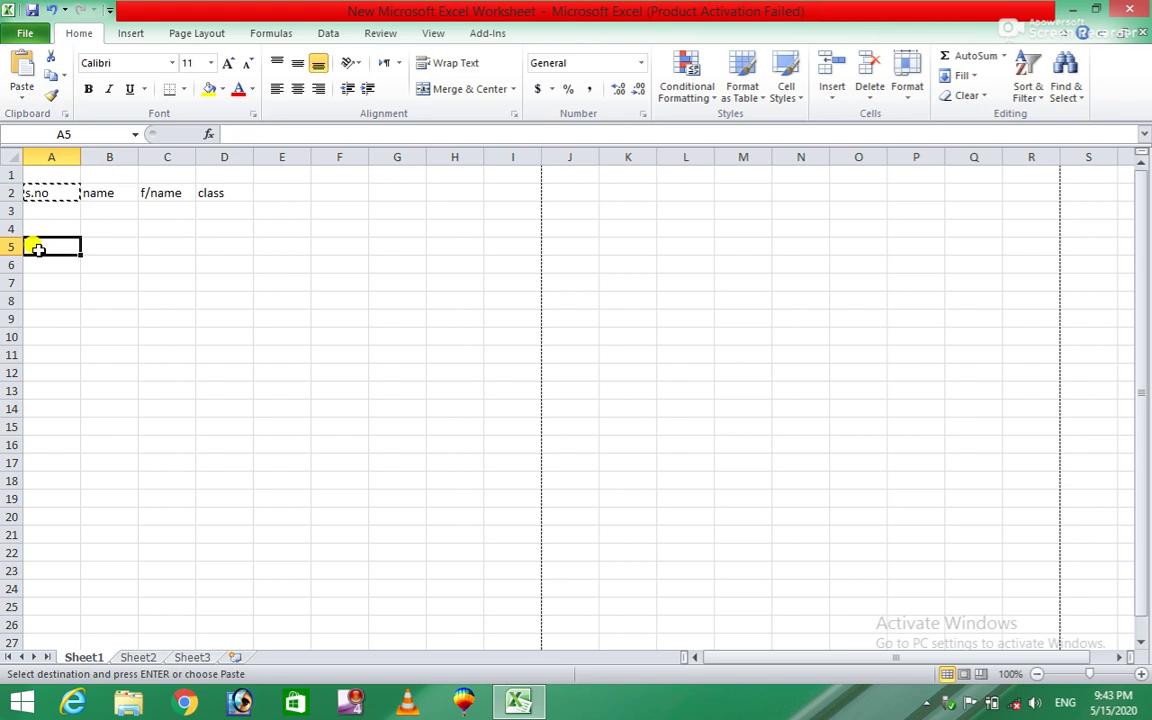
key(ctrl+v)
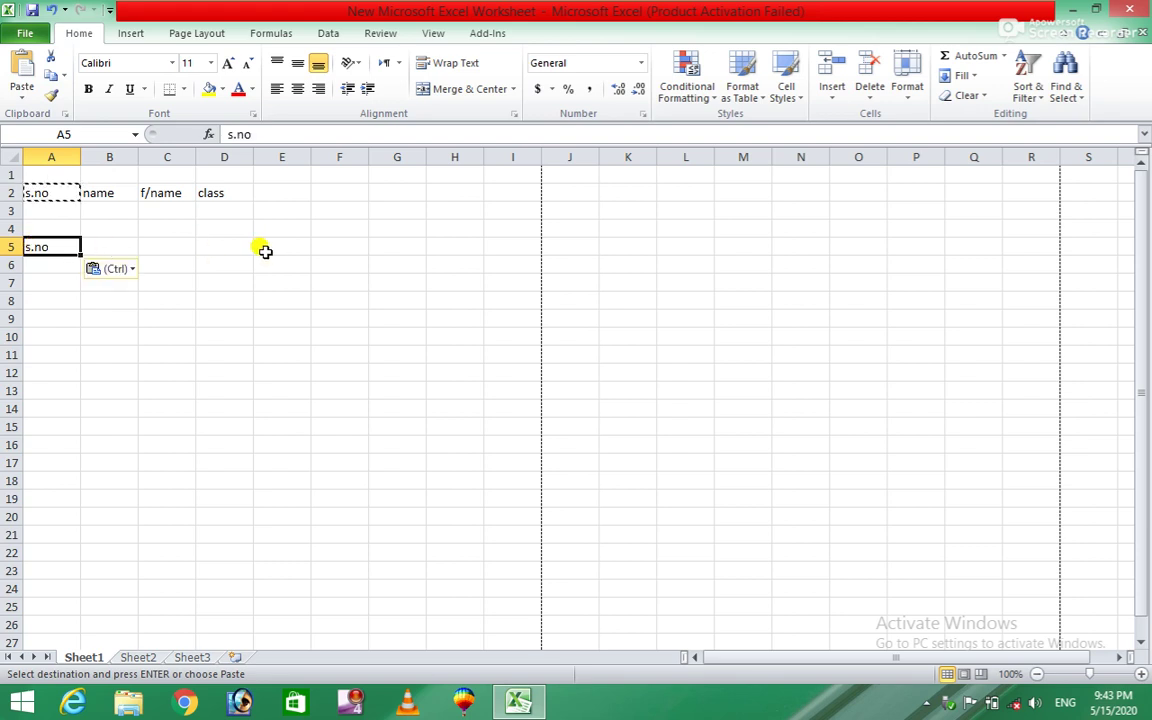
key(Delete)
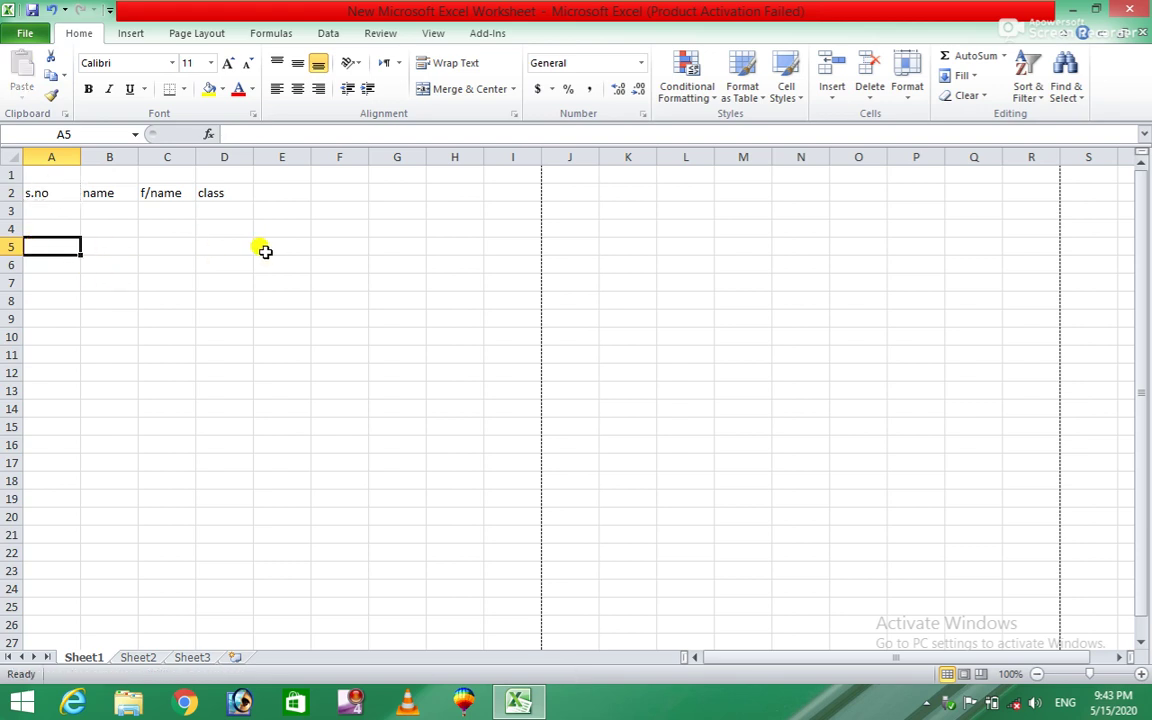
click(313, 243)
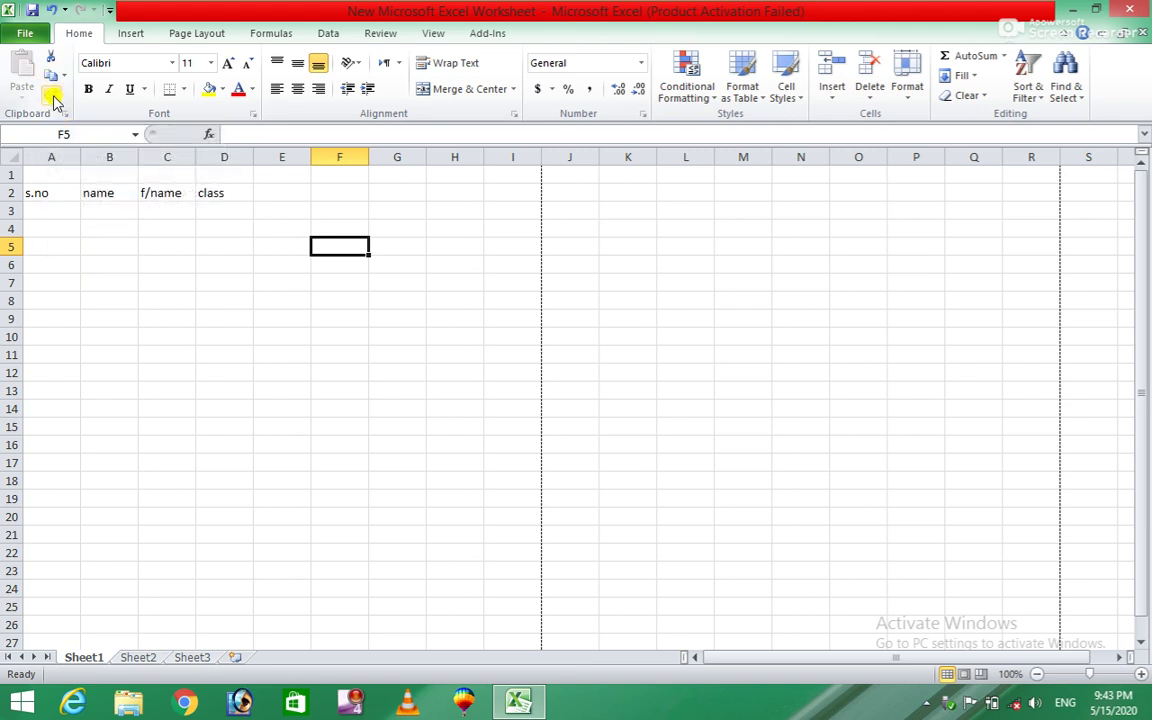
click(141, 301)
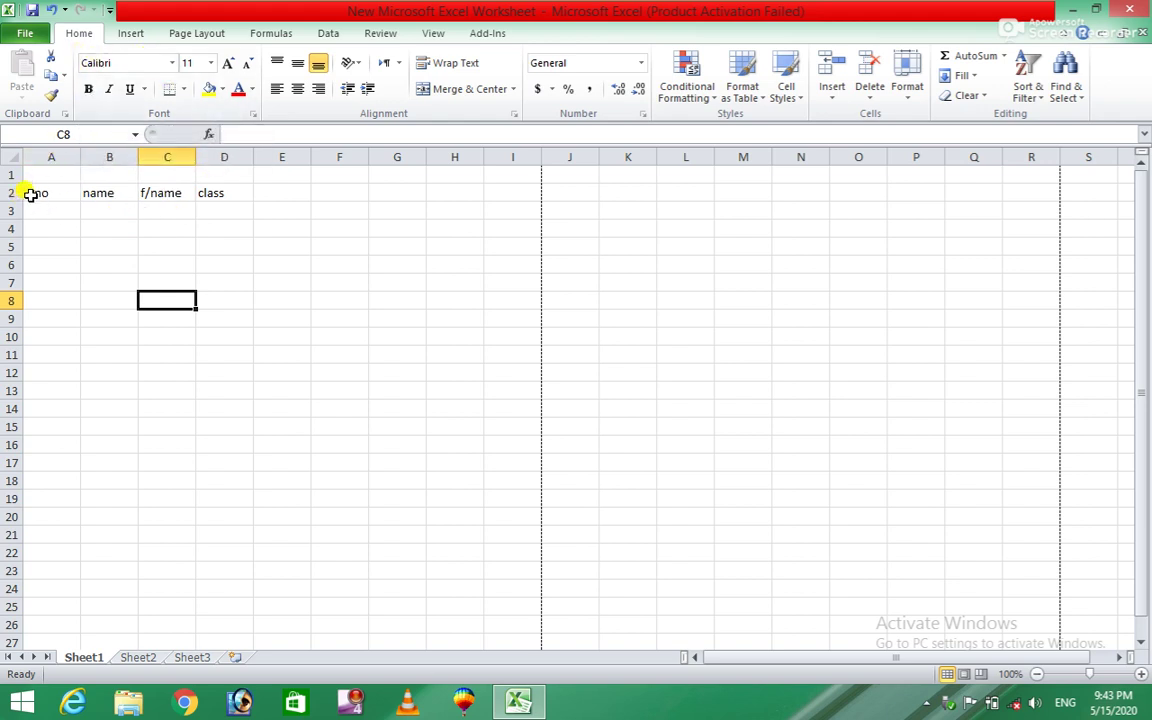
Step: Format headers A2:D2 in Arial Black at font size 18
drag(31, 195, 229, 192)
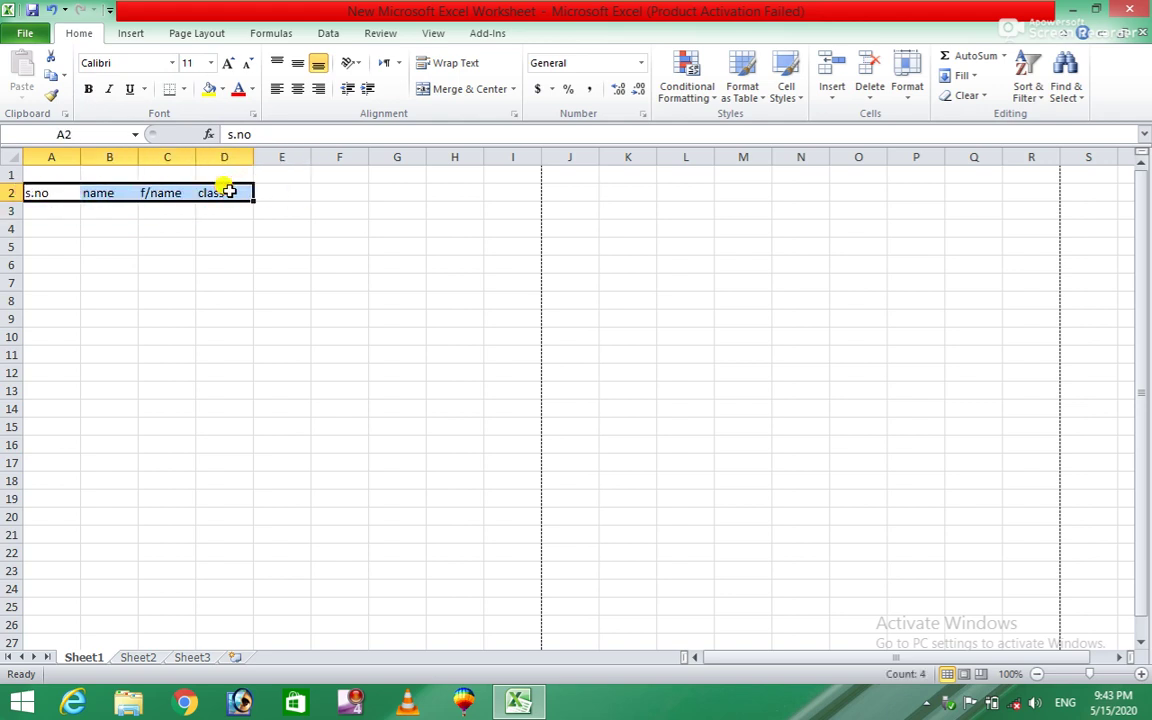
click(173, 65)
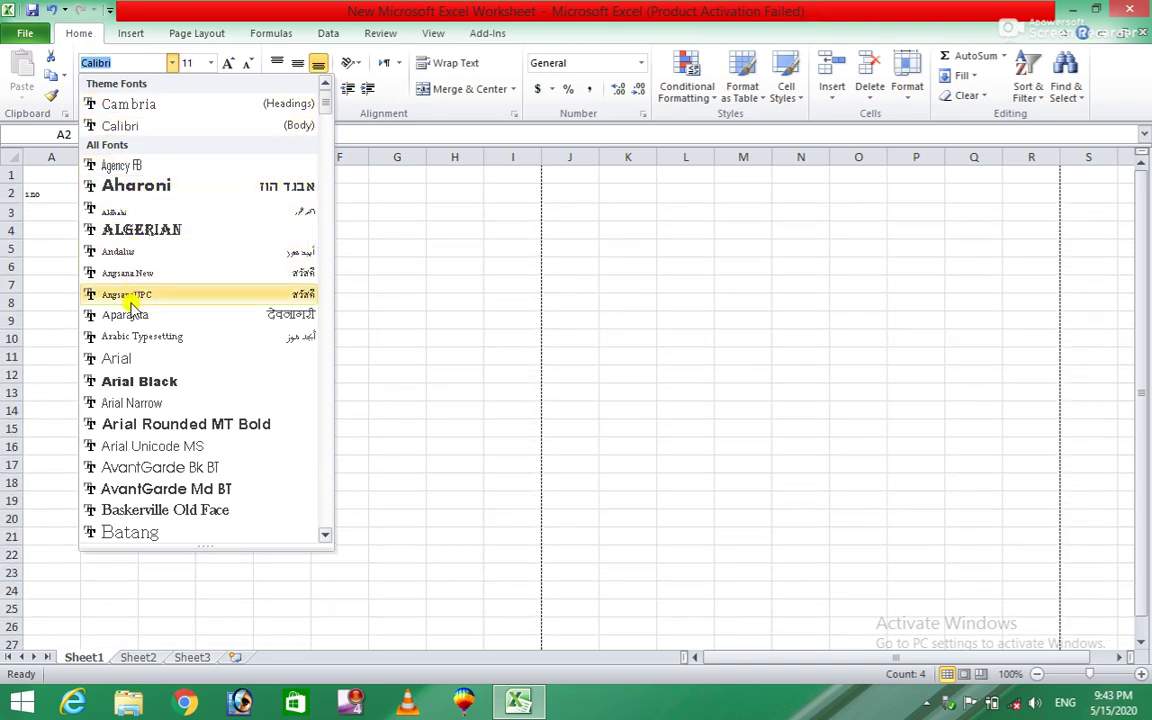
click(128, 385)
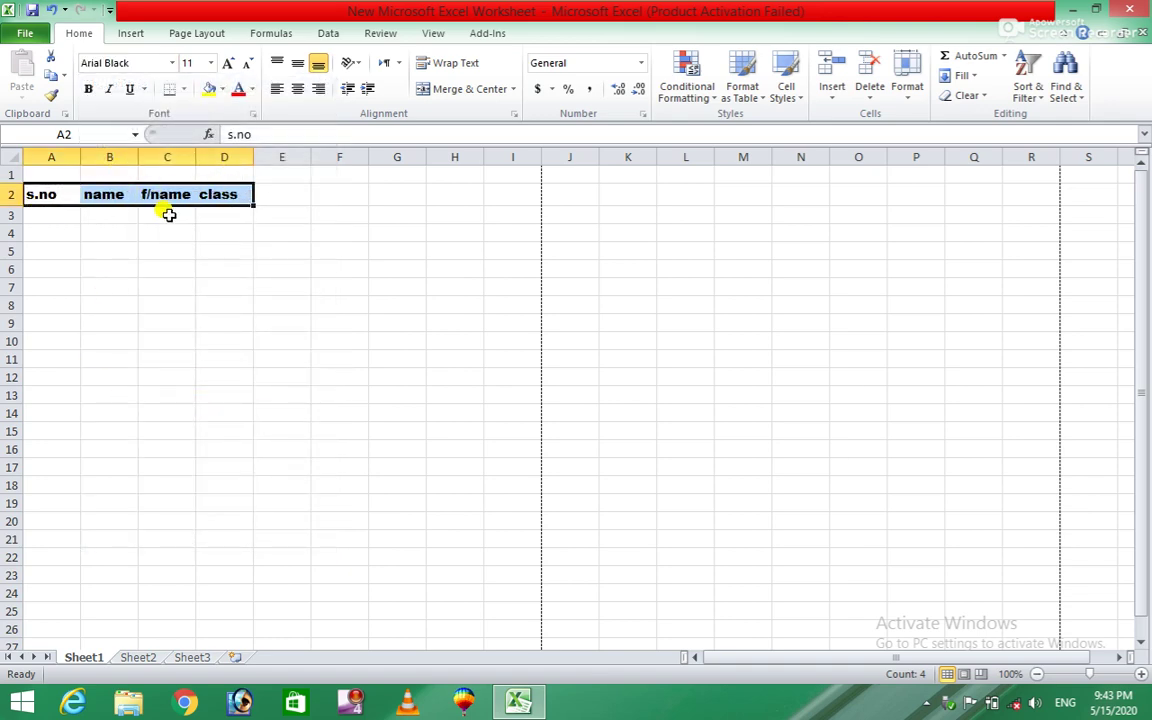
click(211, 63)
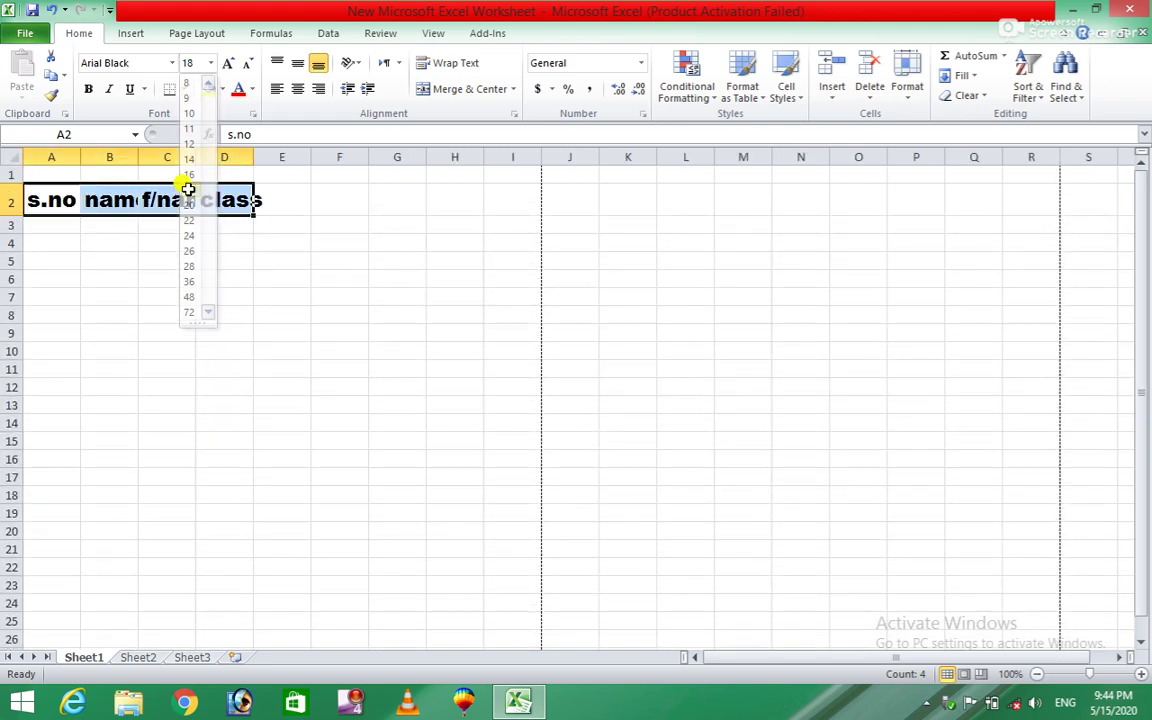
click(189, 189)
click(175, 313)
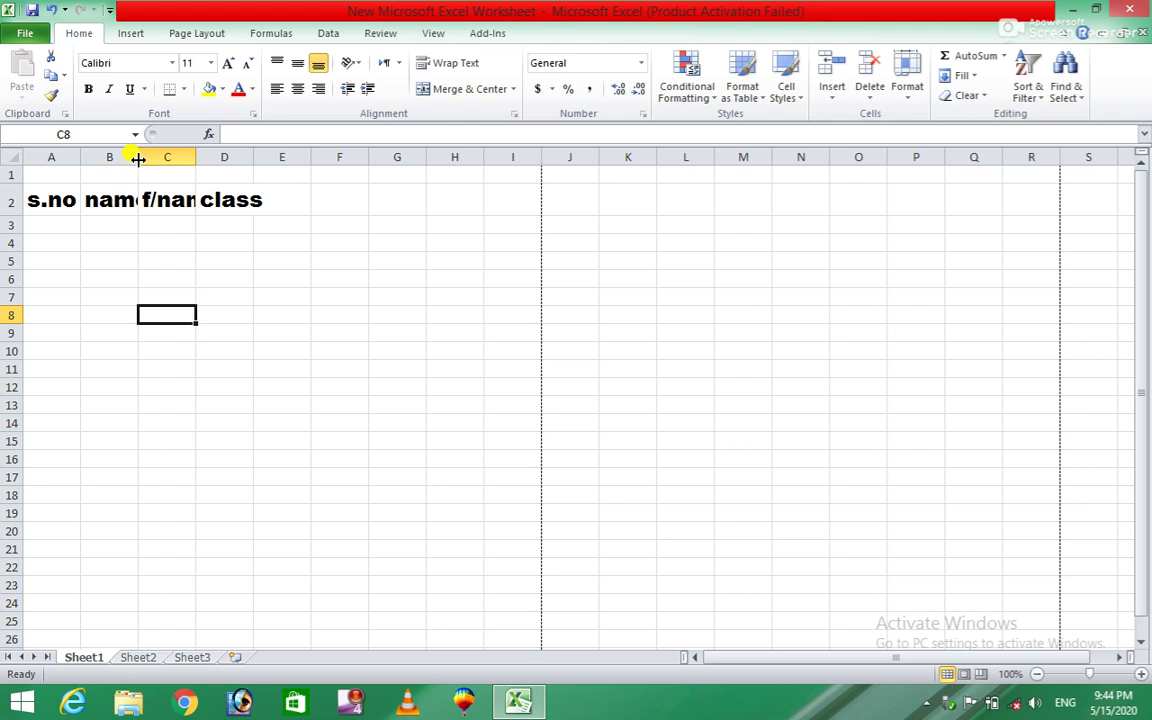
Step: Widen the name column to fit its header, then select header cells A2:D2
drag(138, 159, 399, 172)
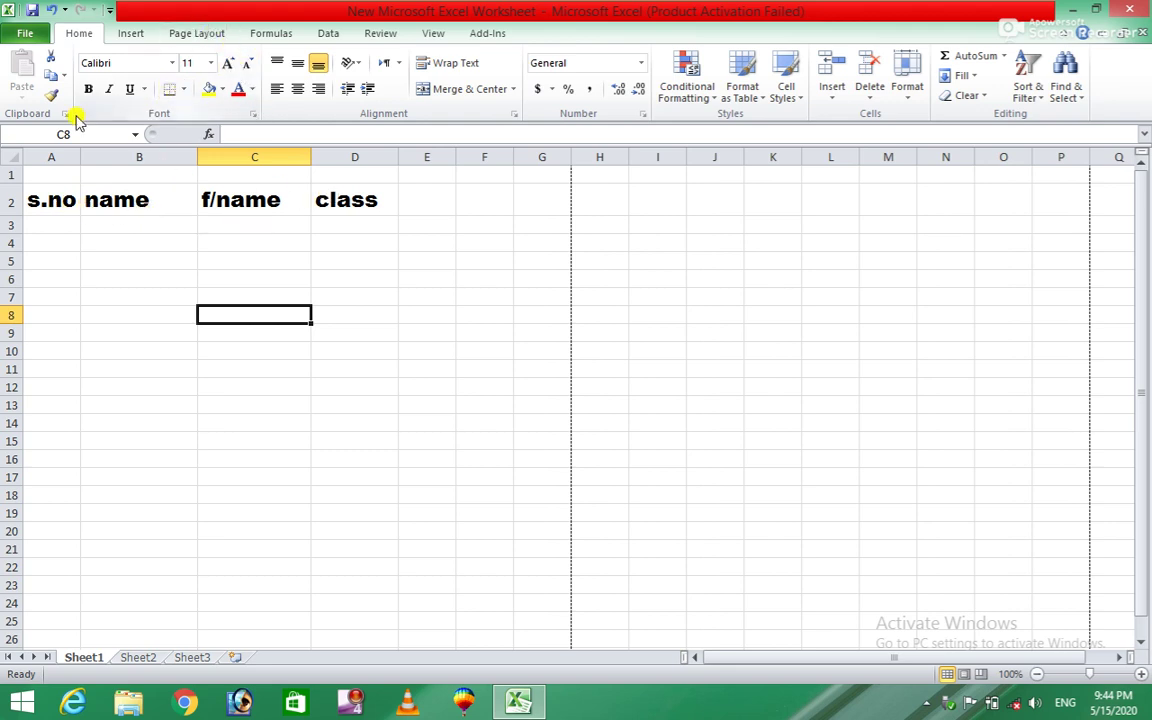
click(368, 200)
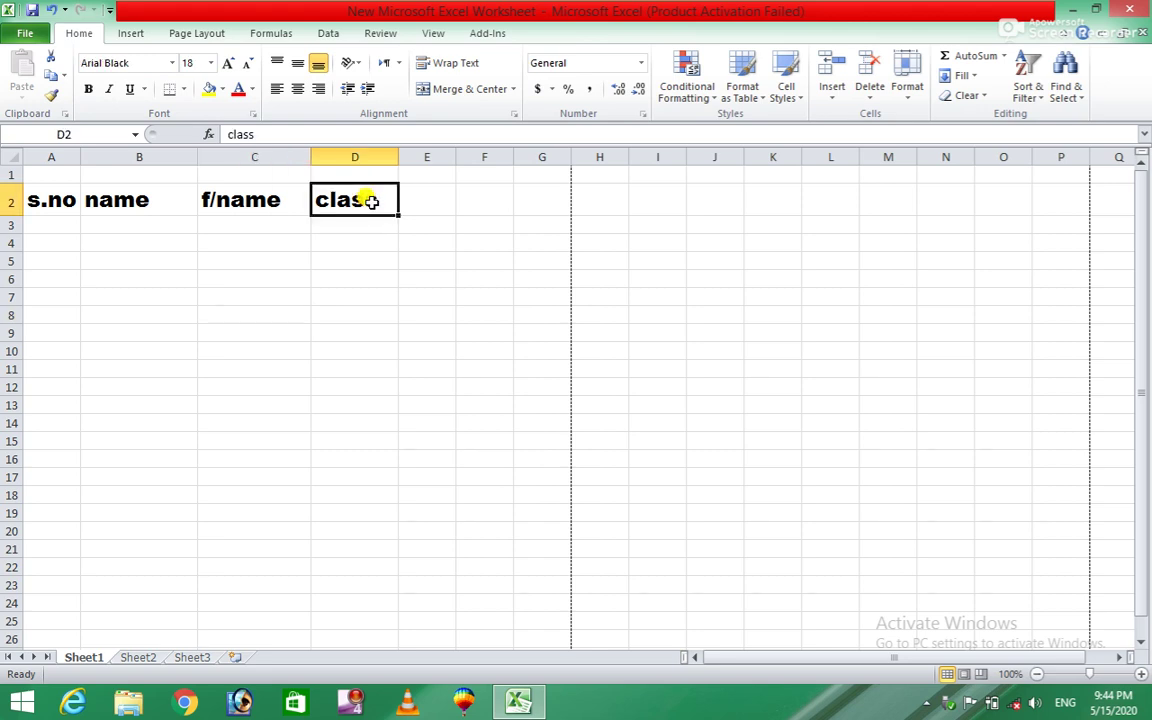
click(35, 192)
drag(35, 192, 378, 204)
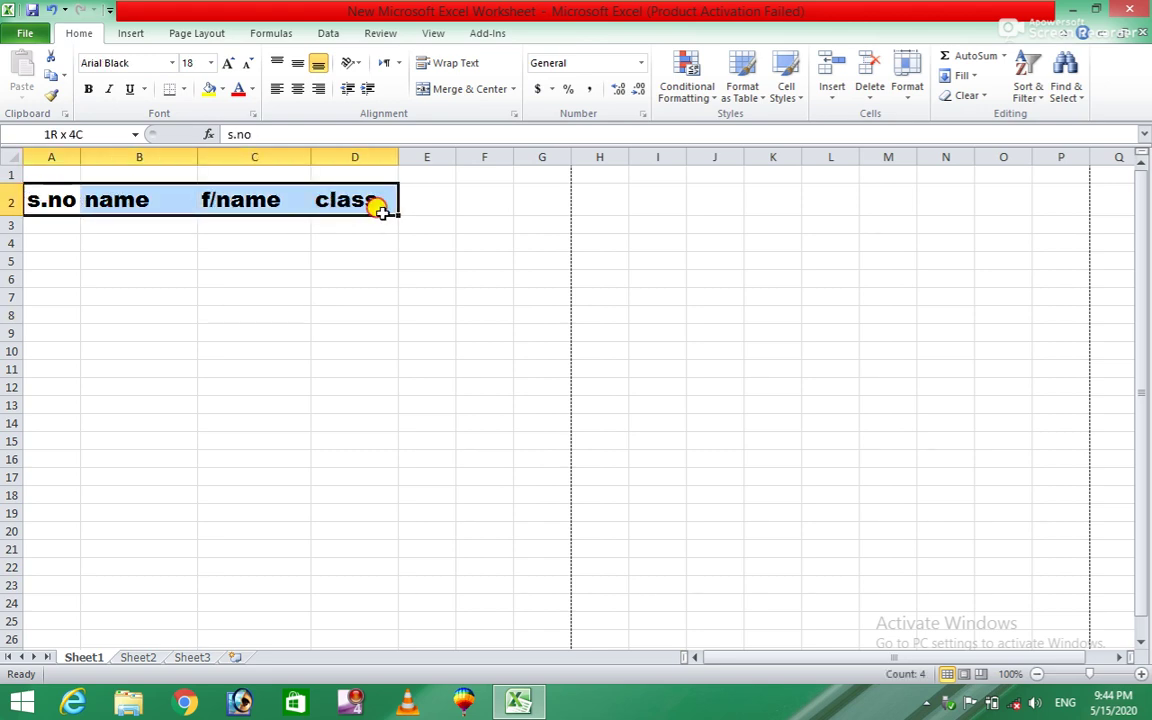
Step: Make the header row bold, then try italic and underline and remove both
click(90, 90)
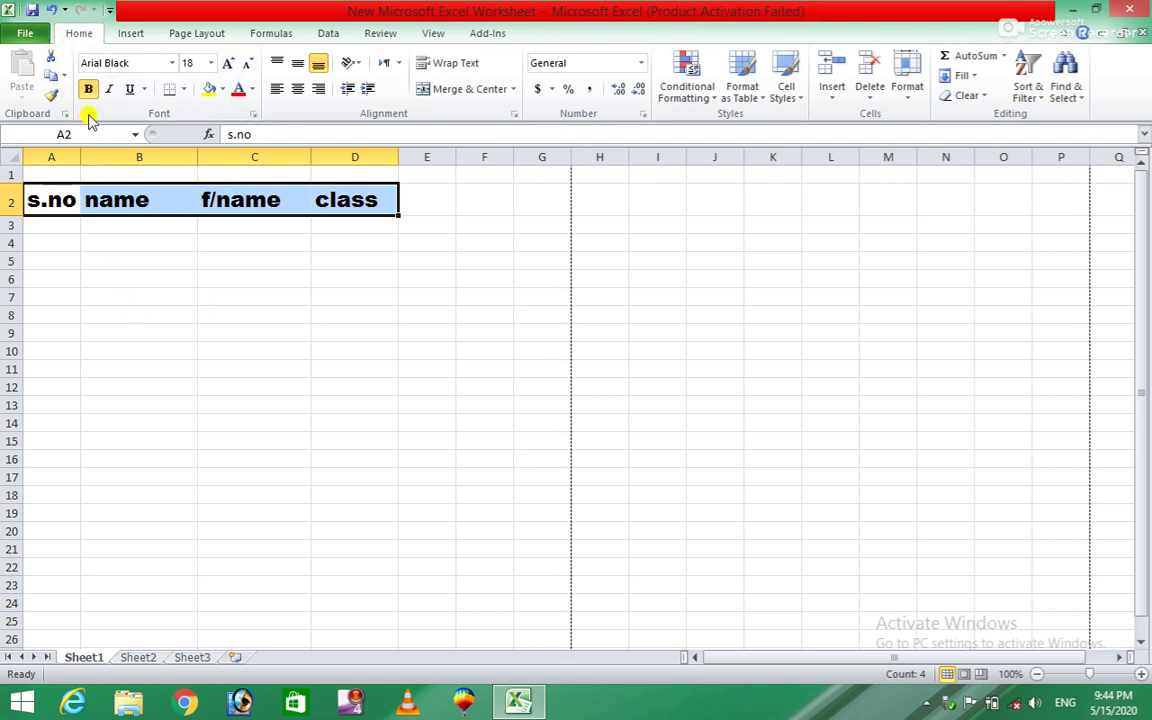
click(116, 261)
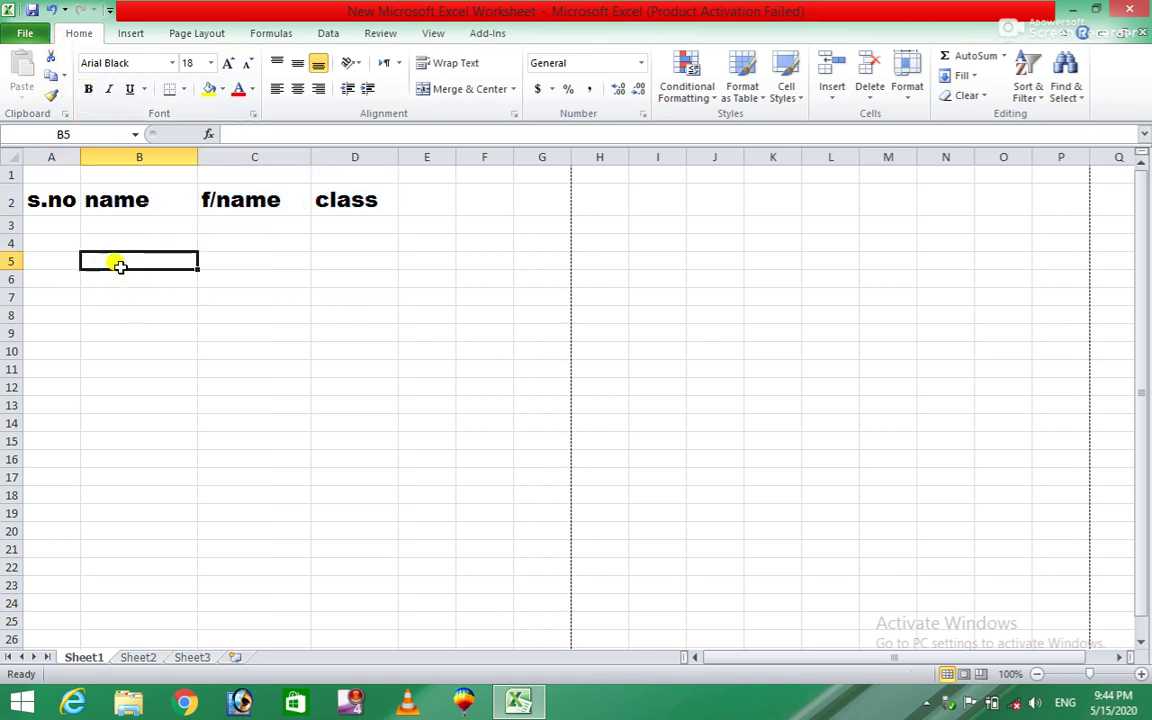
drag(52, 198, 321, 205)
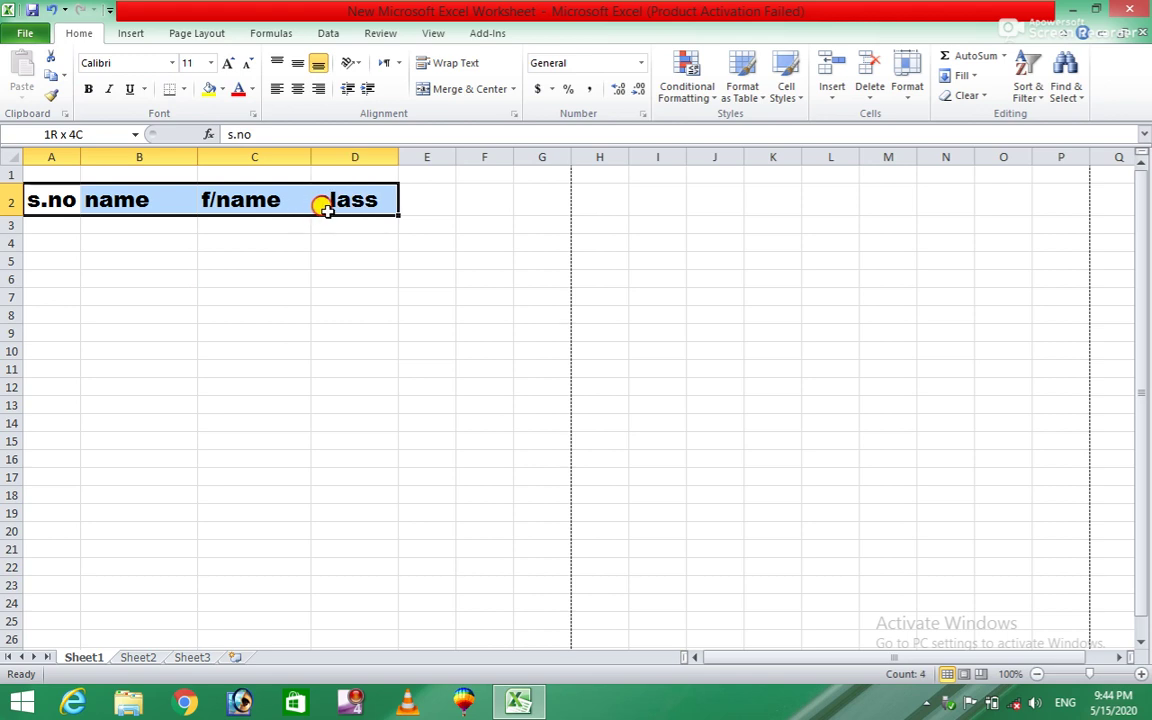
click(108, 90)
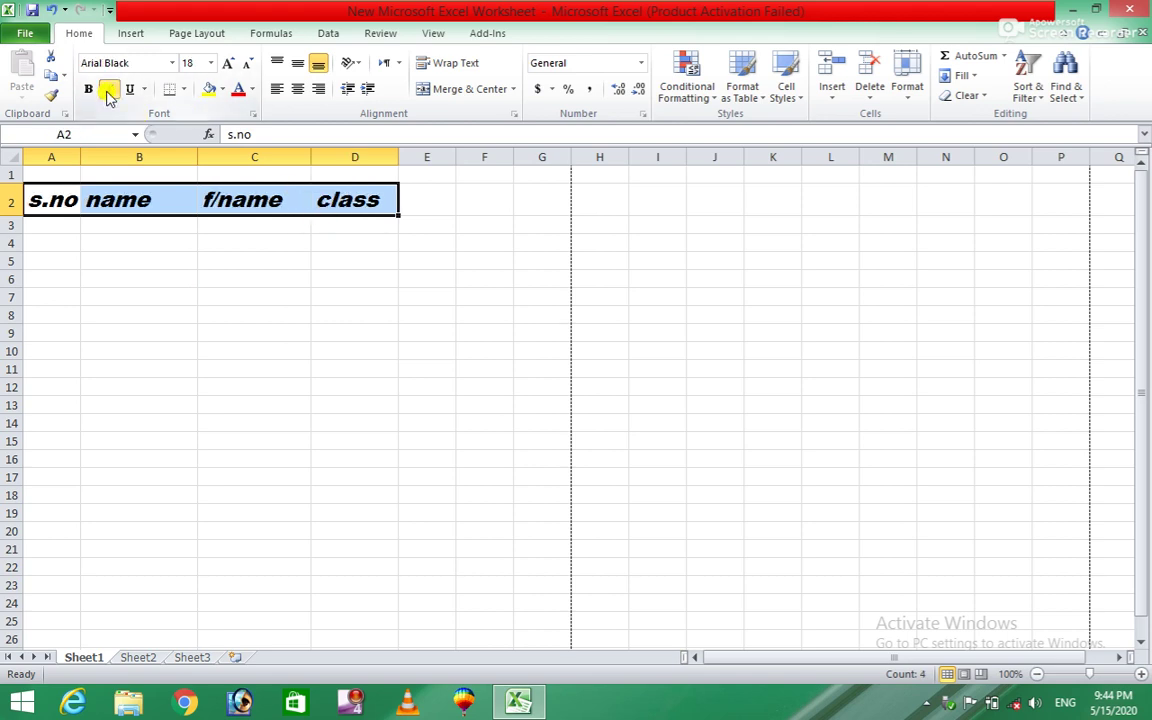
click(108, 92)
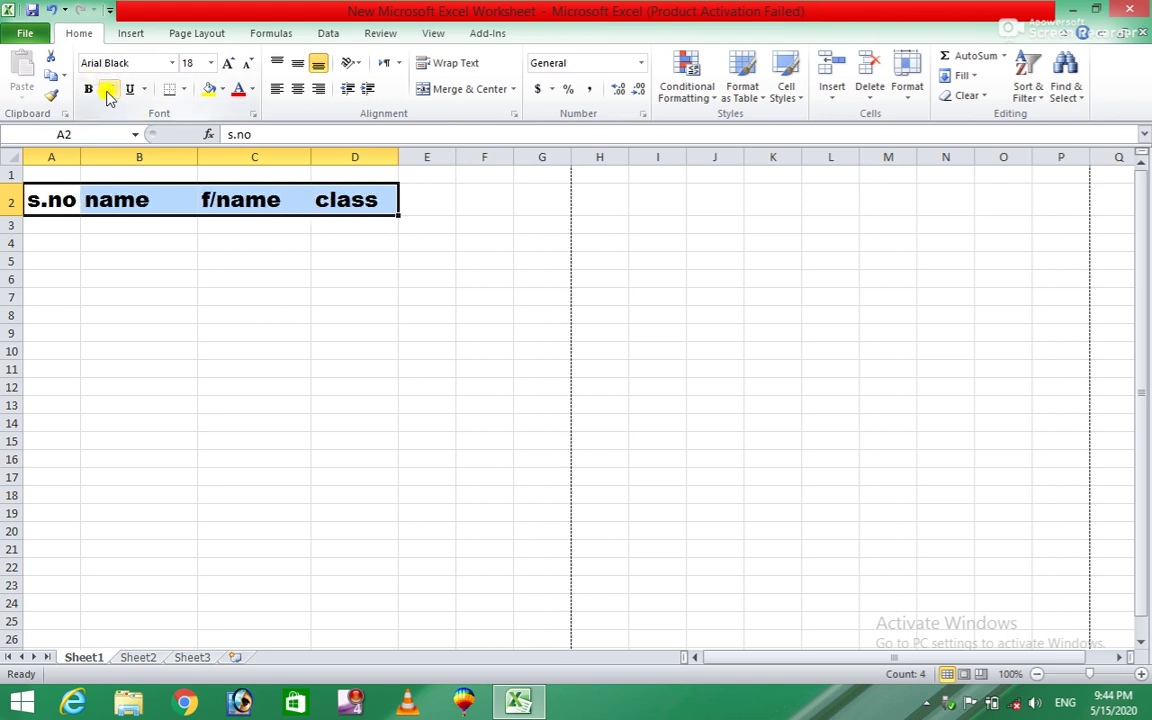
click(129, 92)
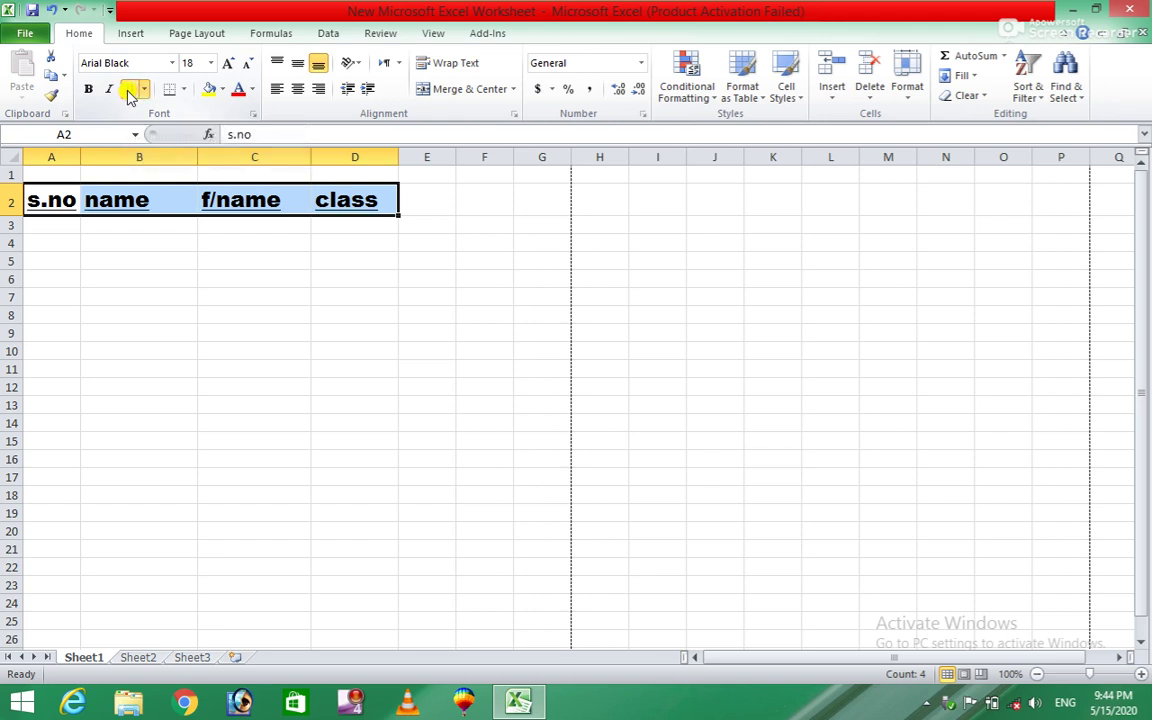
click(129, 92)
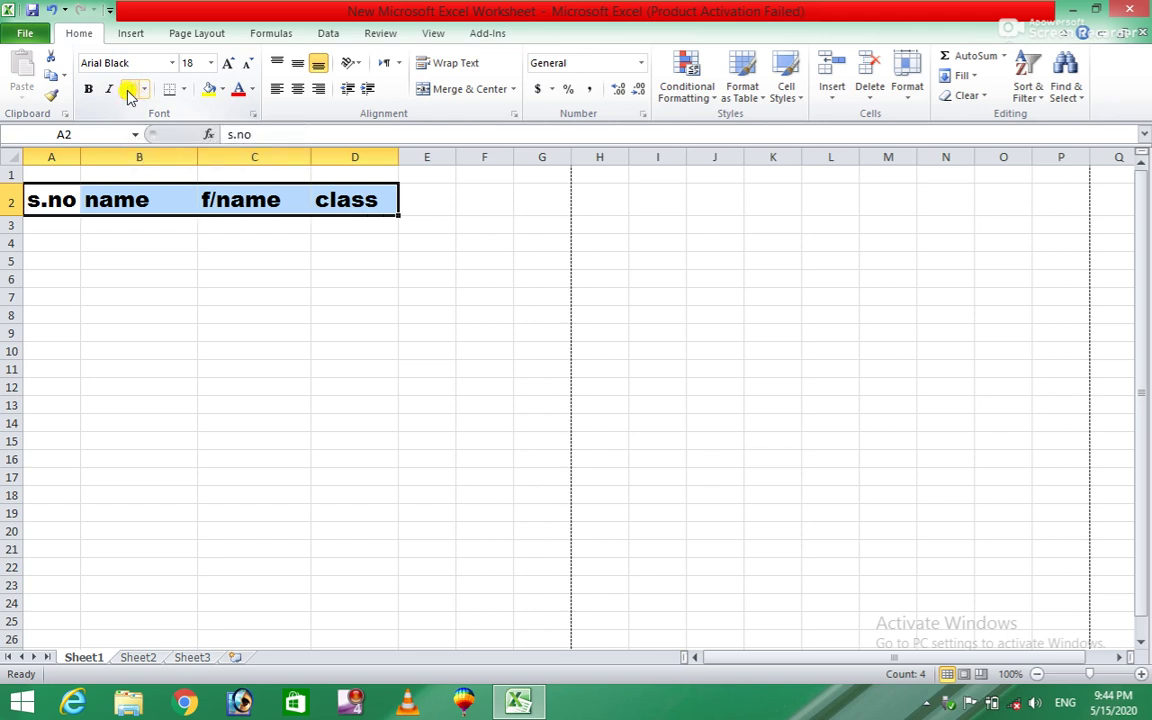
Step: Apply All Borders to the header cells s.no through class
click(184, 90)
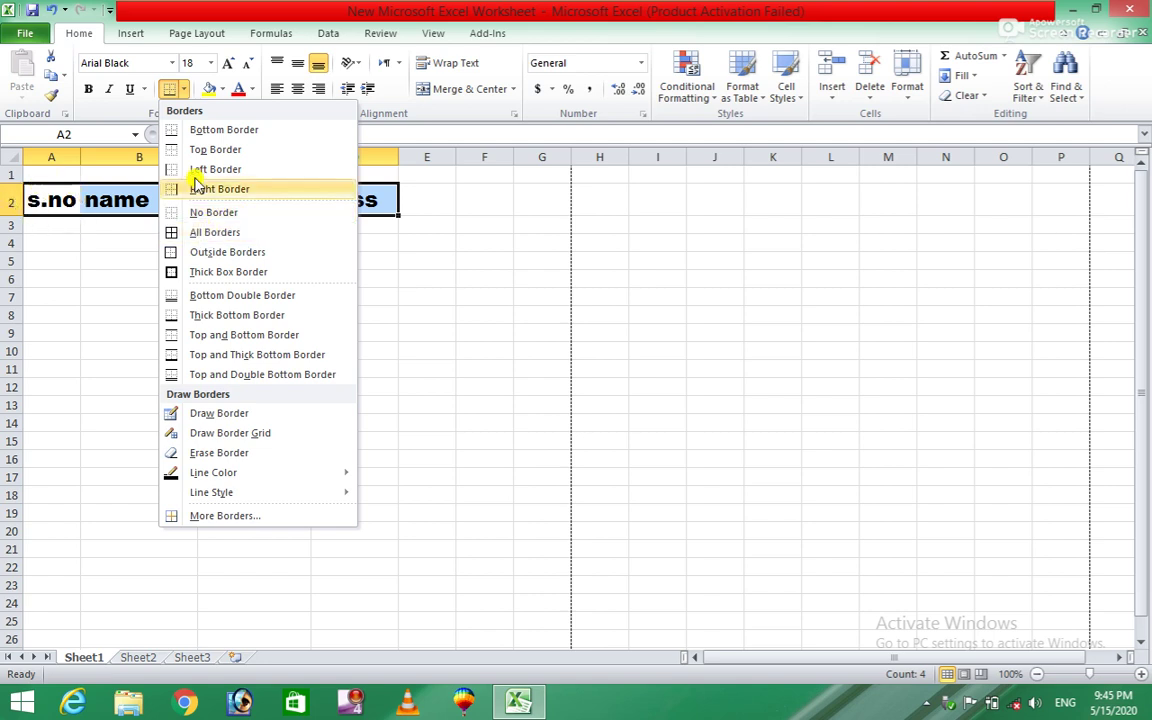
click(201, 232)
click(361, 294)
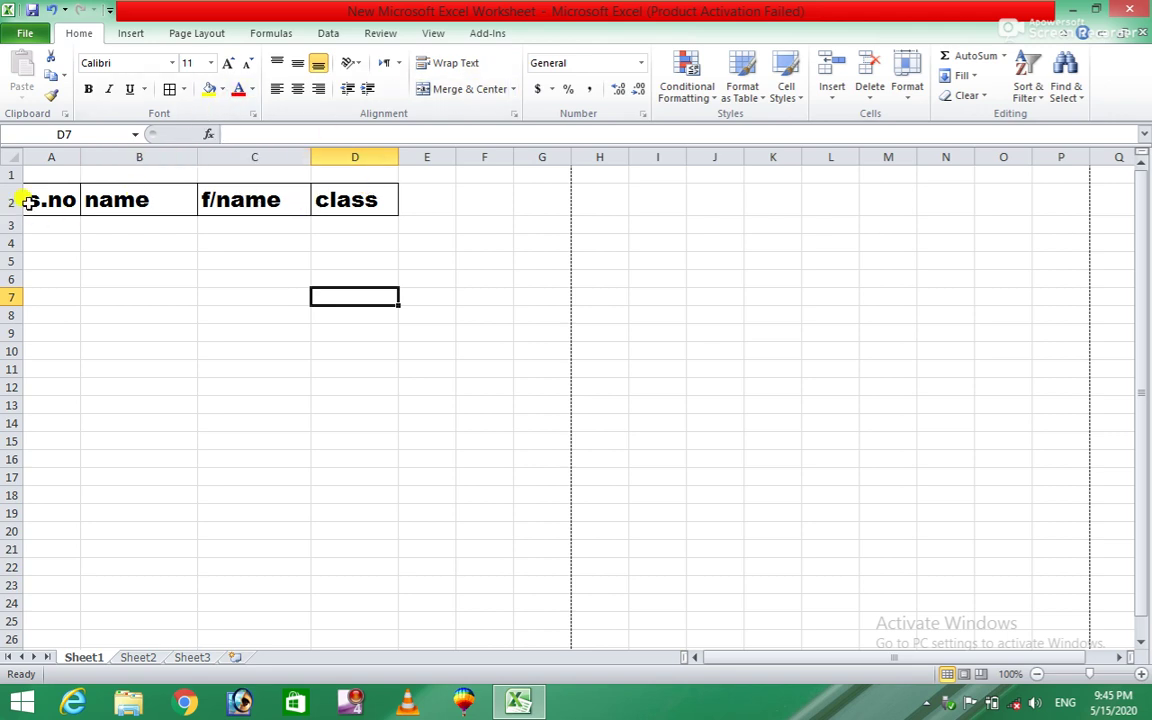
Step: Fill the header cells A2:D2 with yellow
drag(45, 195, 369, 201)
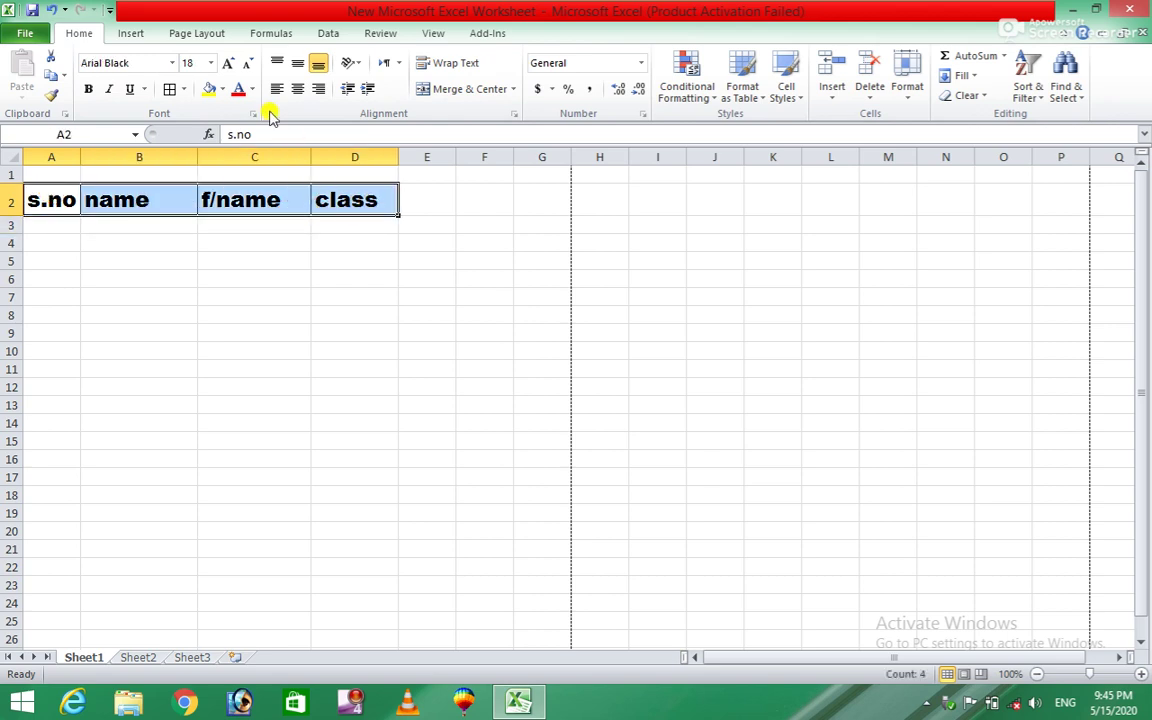
click(209, 91)
click(226, 276)
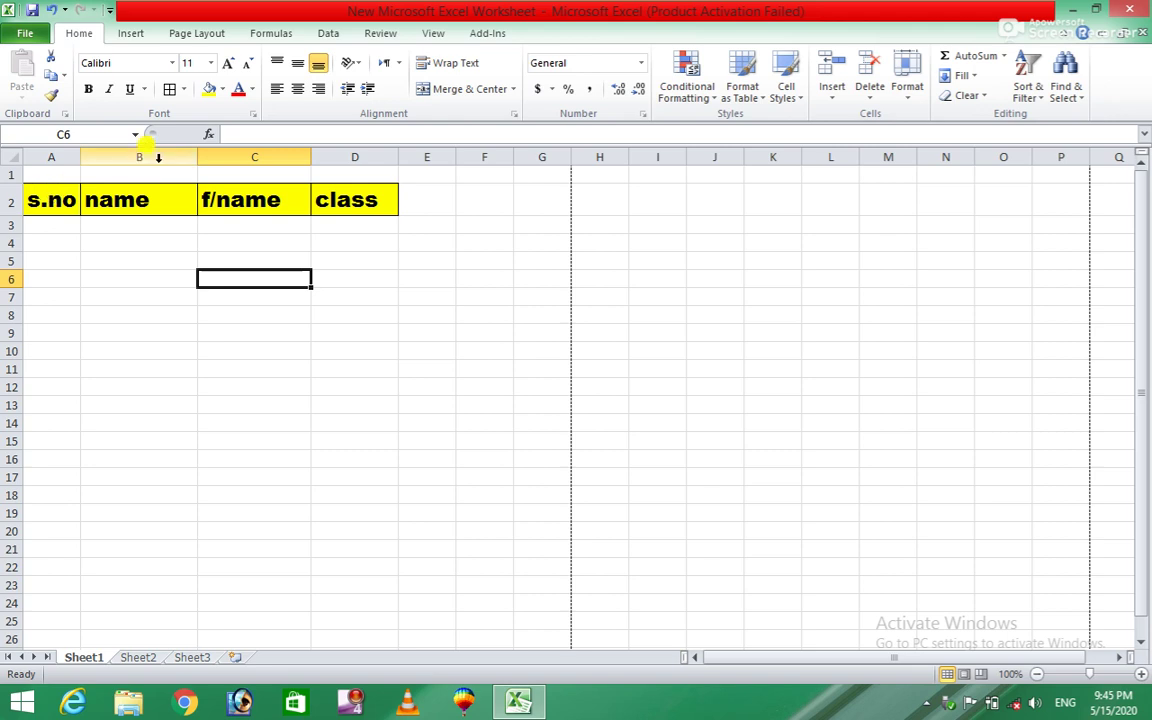
Step: Set the header row back to No Fill, then reselect it and bring up the Font Color palette
drag(32, 200, 350, 200)
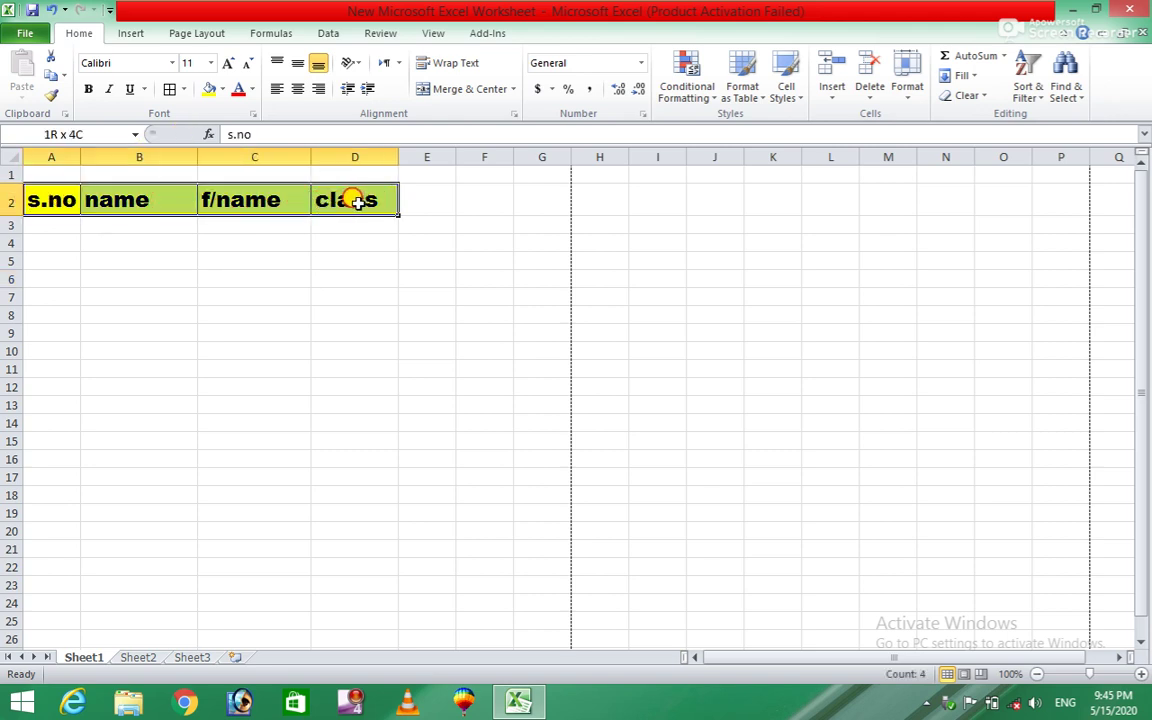
click(222, 89)
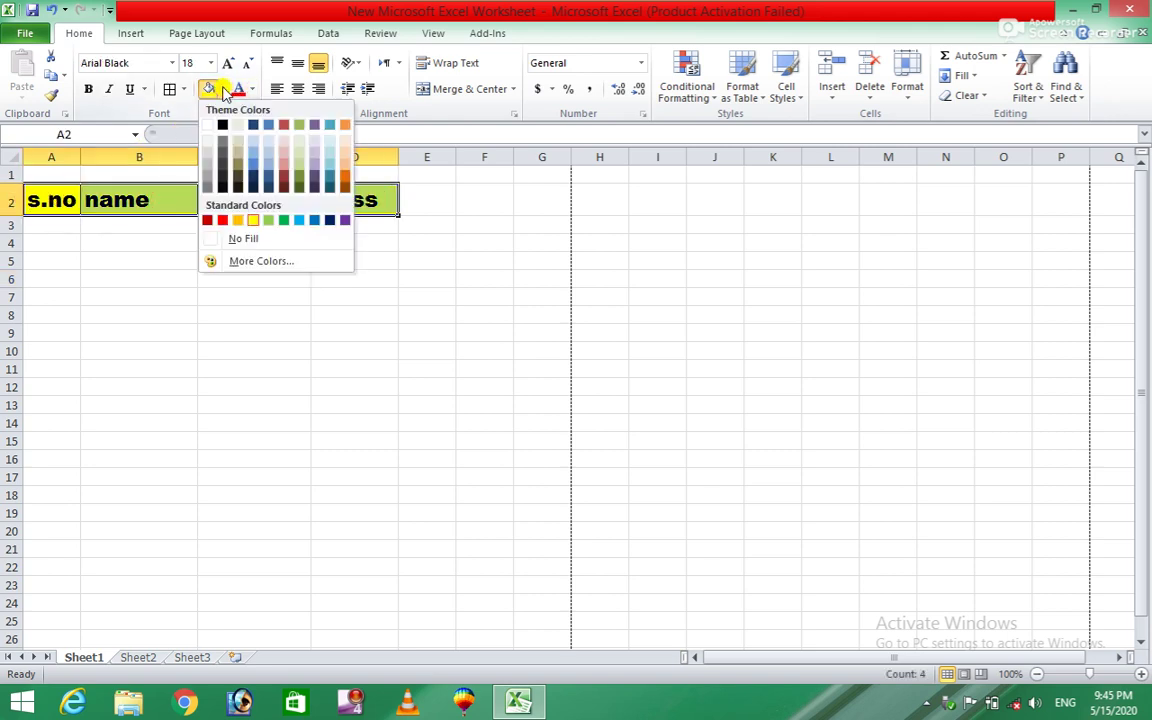
click(238, 242)
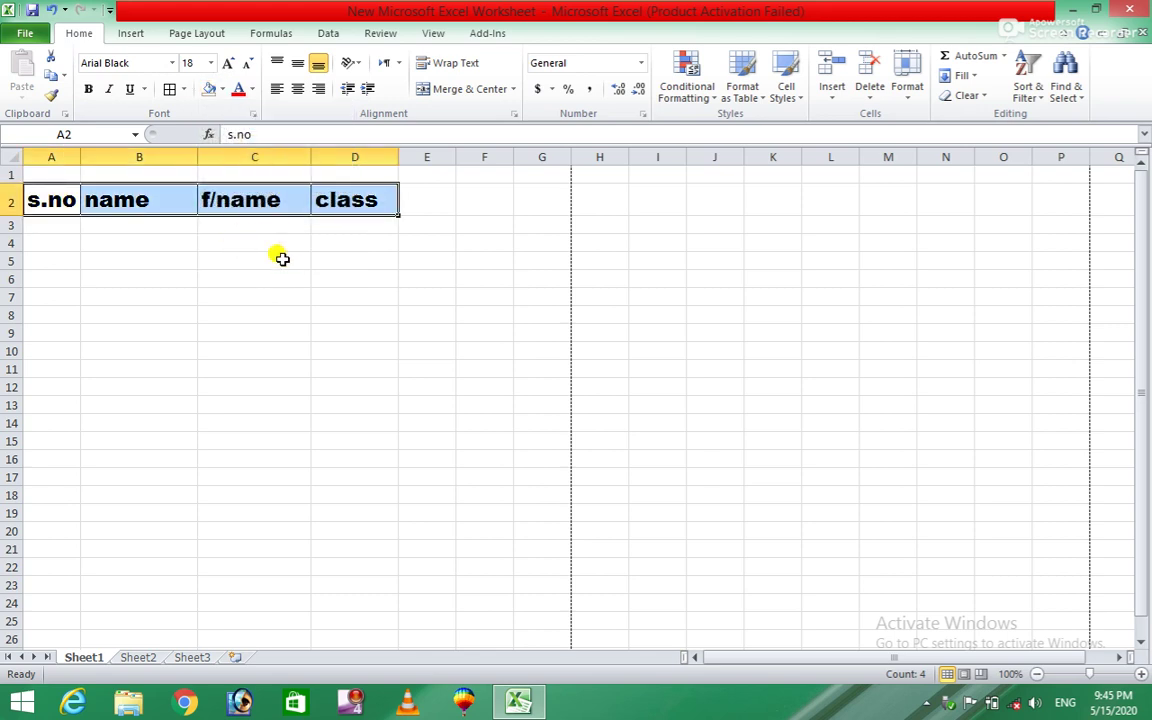
click(283, 259)
drag(30, 200, 345, 200)
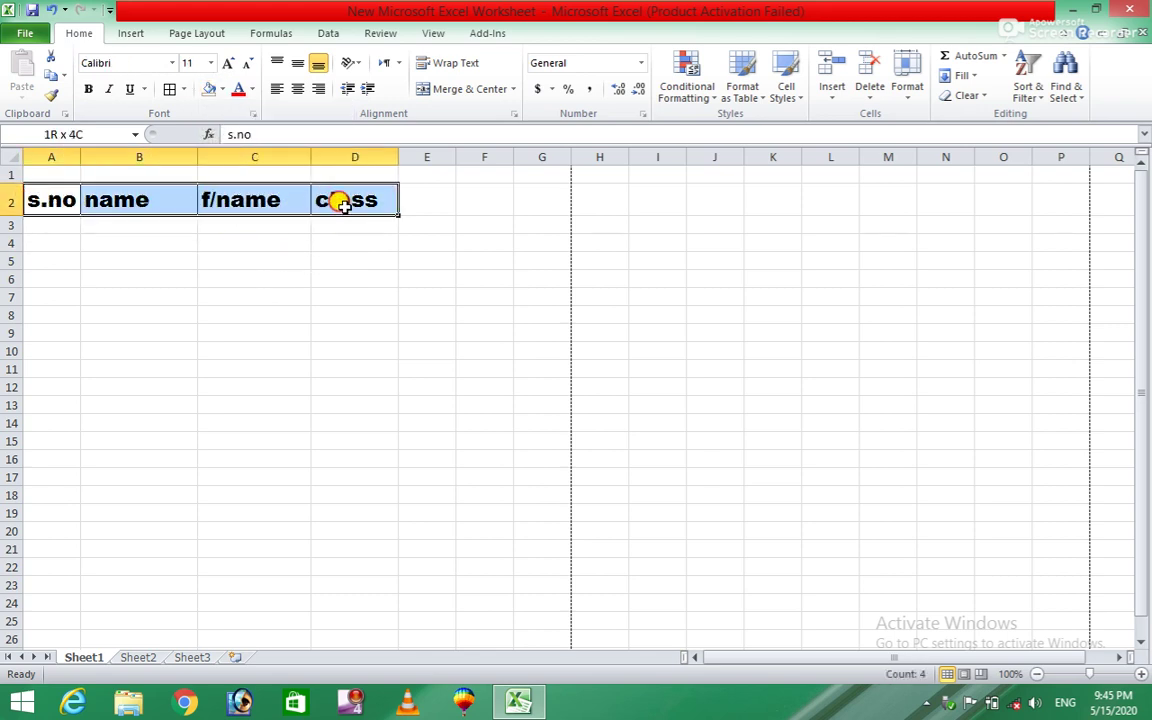
click(253, 89)
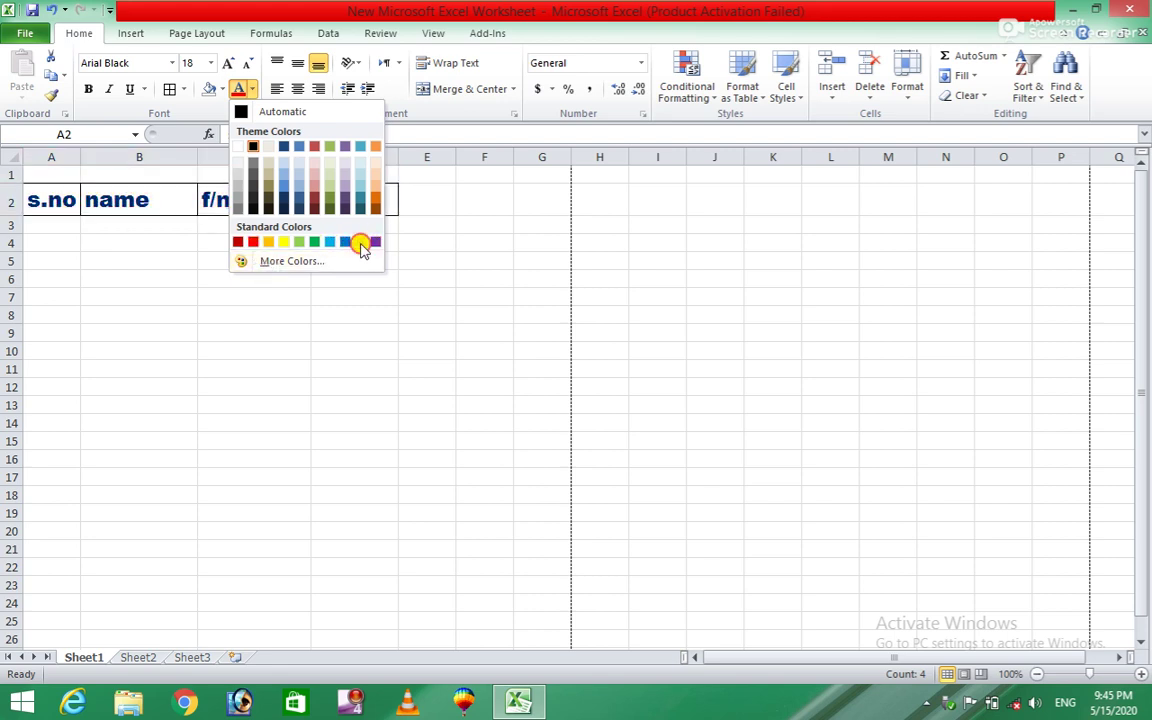
Step: Make the header text dark blue, enlarging it four steps before shrinking back to 18 pt
click(360, 243)
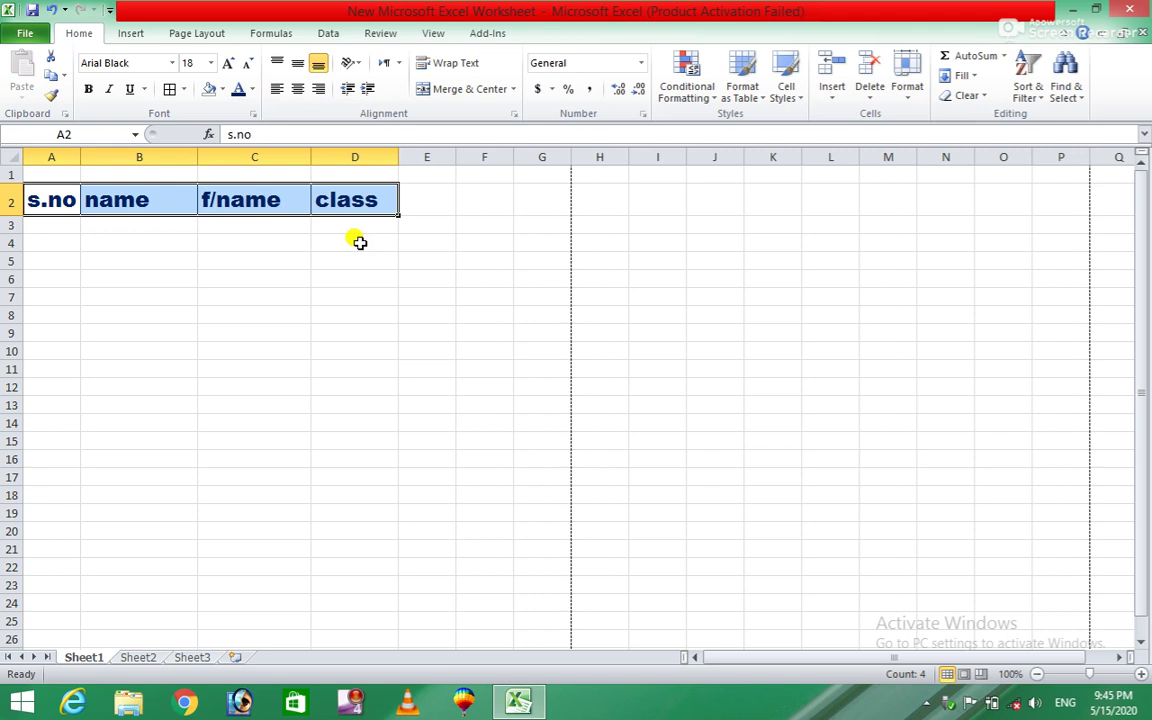
click(229, 64)
click(229, 64)
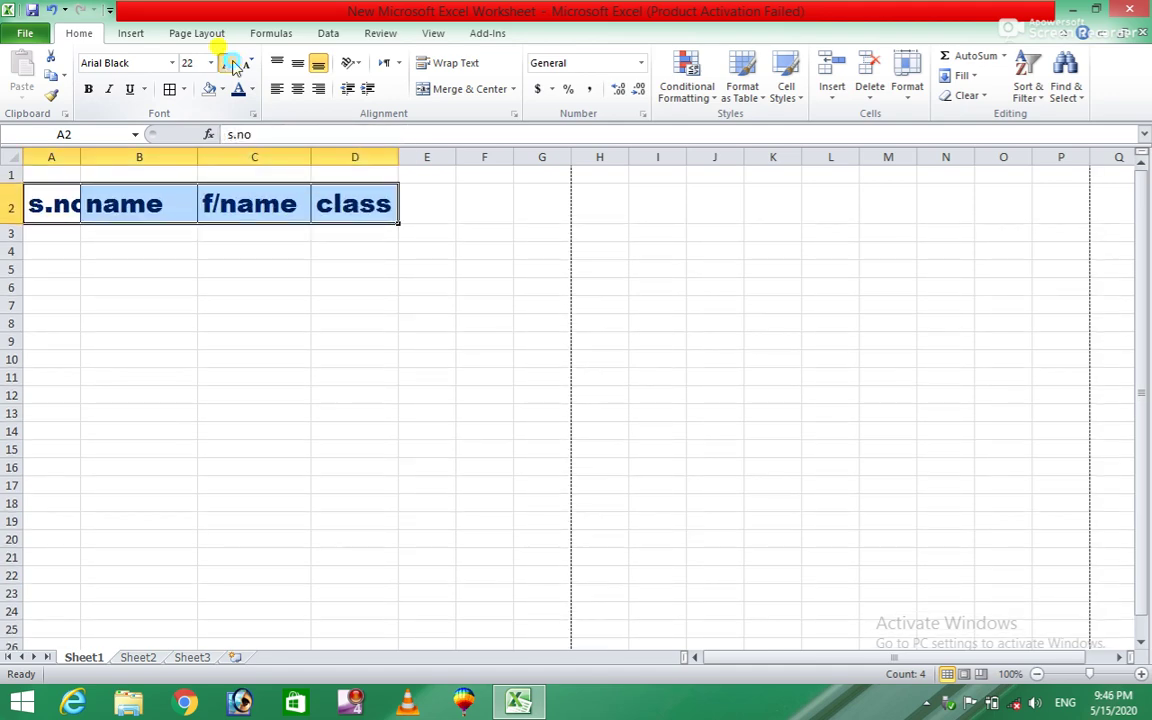
click(229, 64)
click(229, 64)
click(229, 64)
click(229, 64)
click(229, 64)
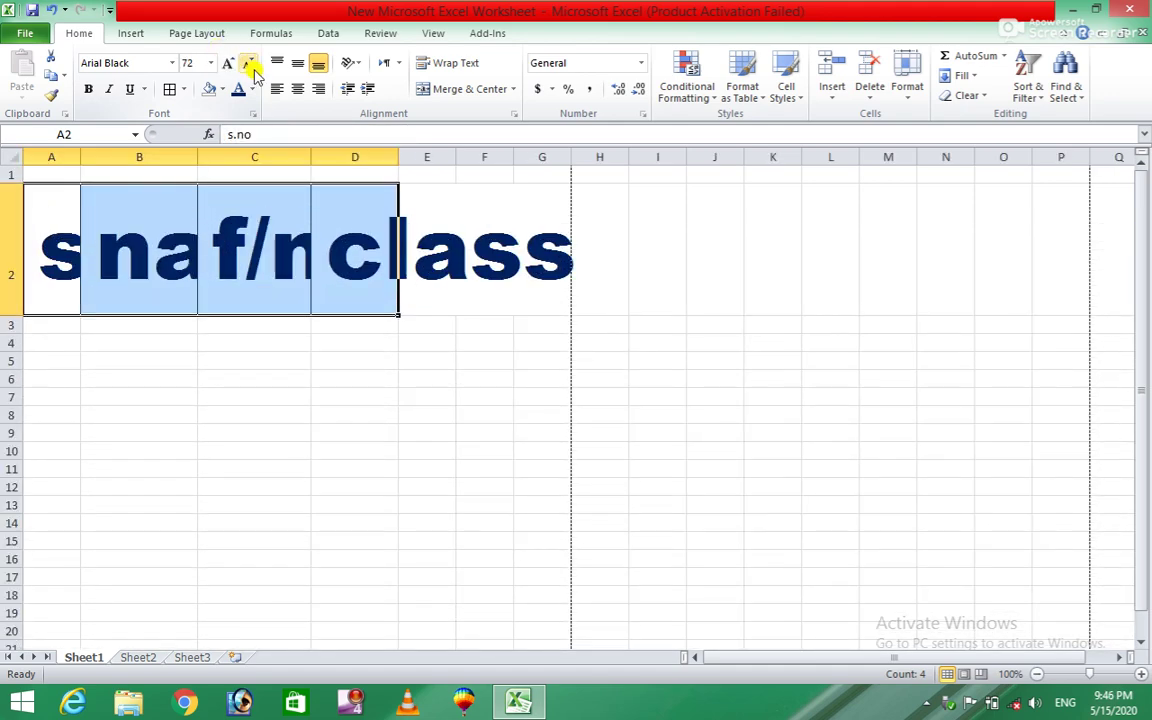
click(248, 64)
click(248, 64)
click(248, 64)
click(248, 64)
click(248, 64)
click(248, 64)
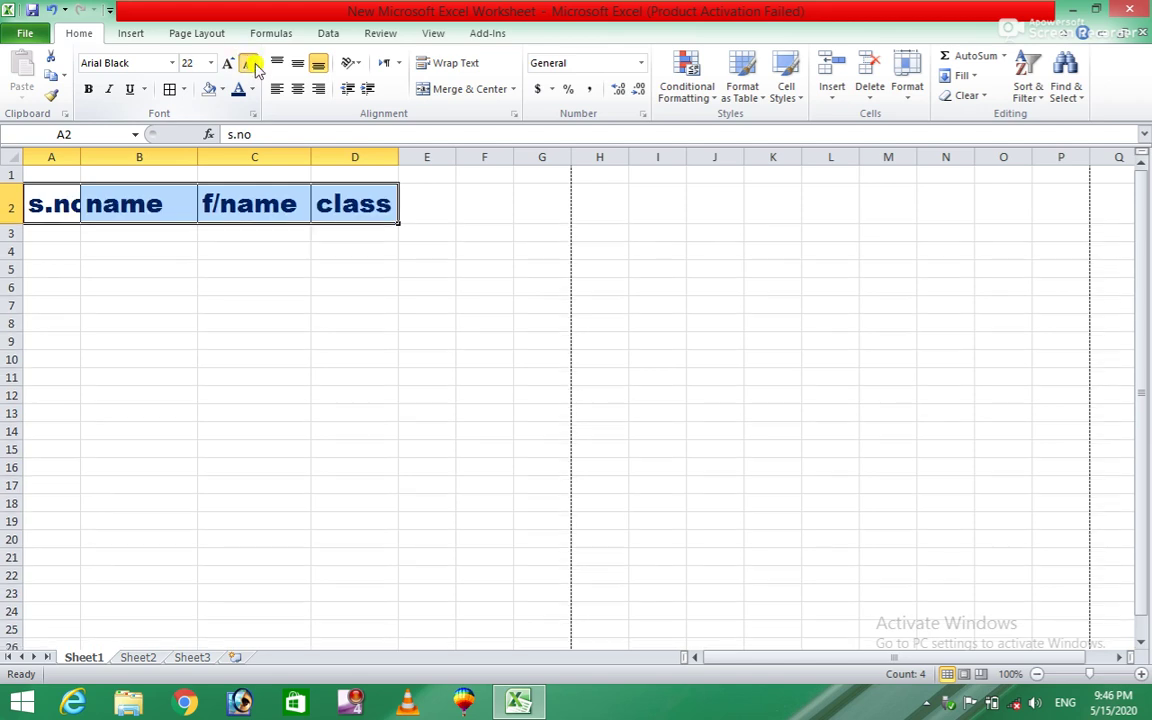
click(248, 64)
click(248, 64)
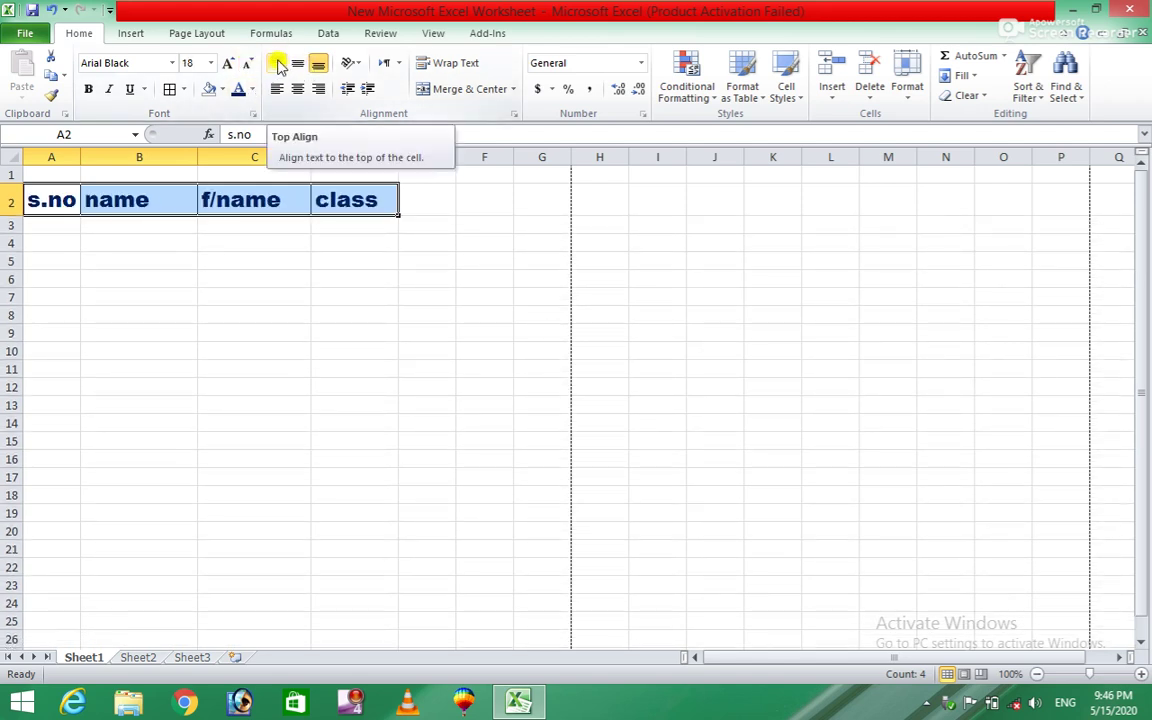
Step: Try top, middle and bottom alignment, leaving the headers bottom-aligned
click(278, 64)
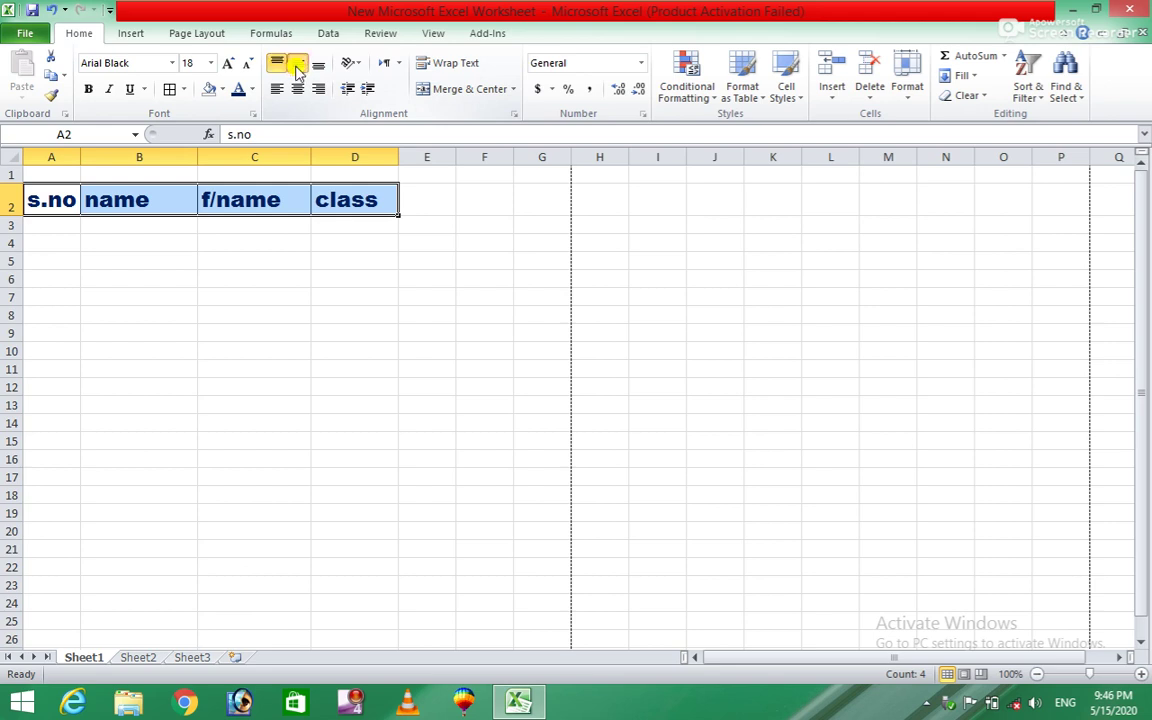
click(297, 65)
click(318, 66)
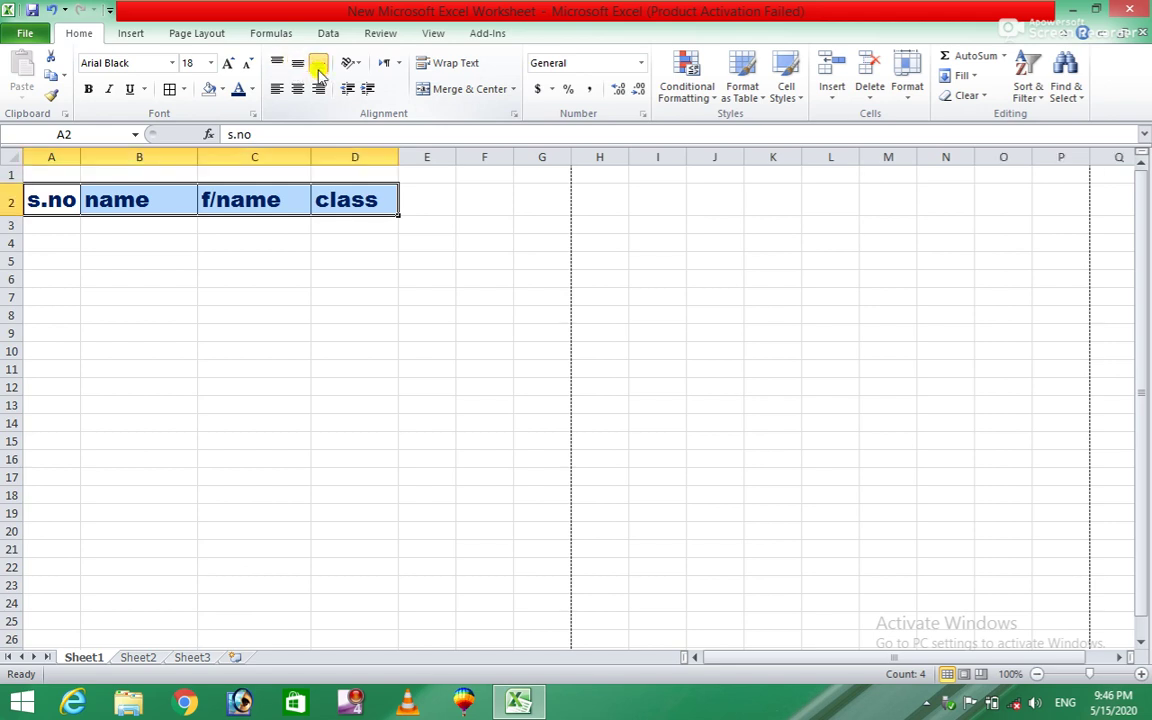
Step: Drag row 2 much taller and cycle the headers through top, middle, then bottom alignment
drag(20, 217, 24, 303)
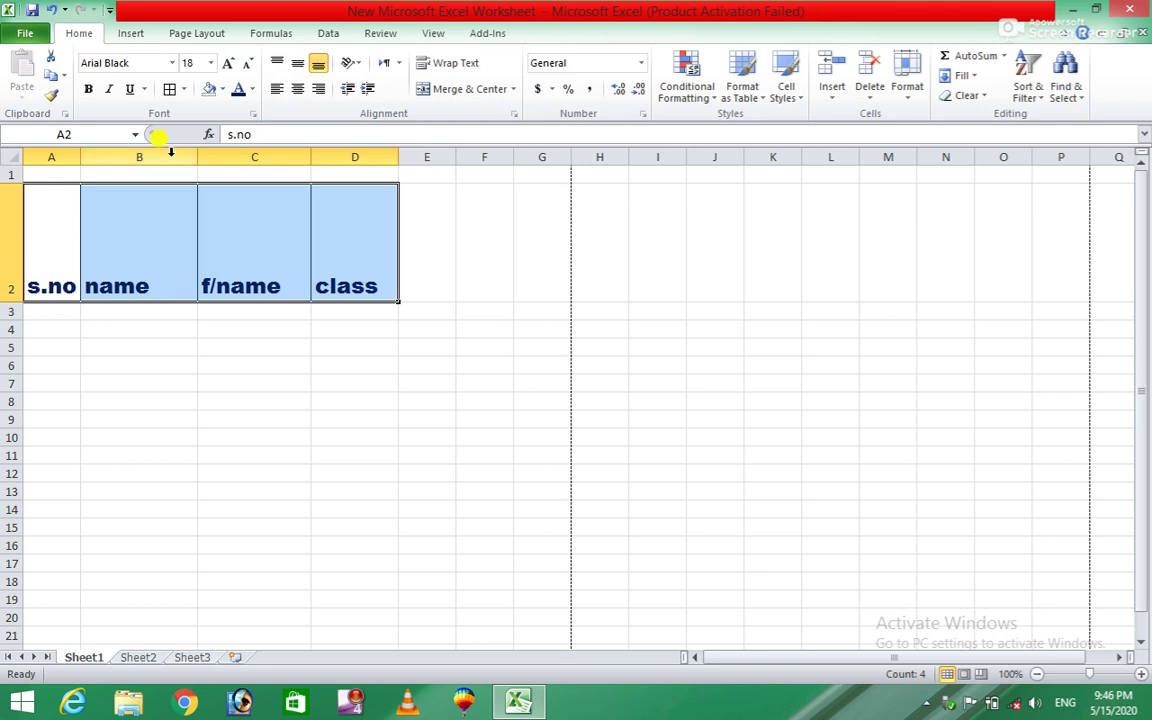
click(279, 65)
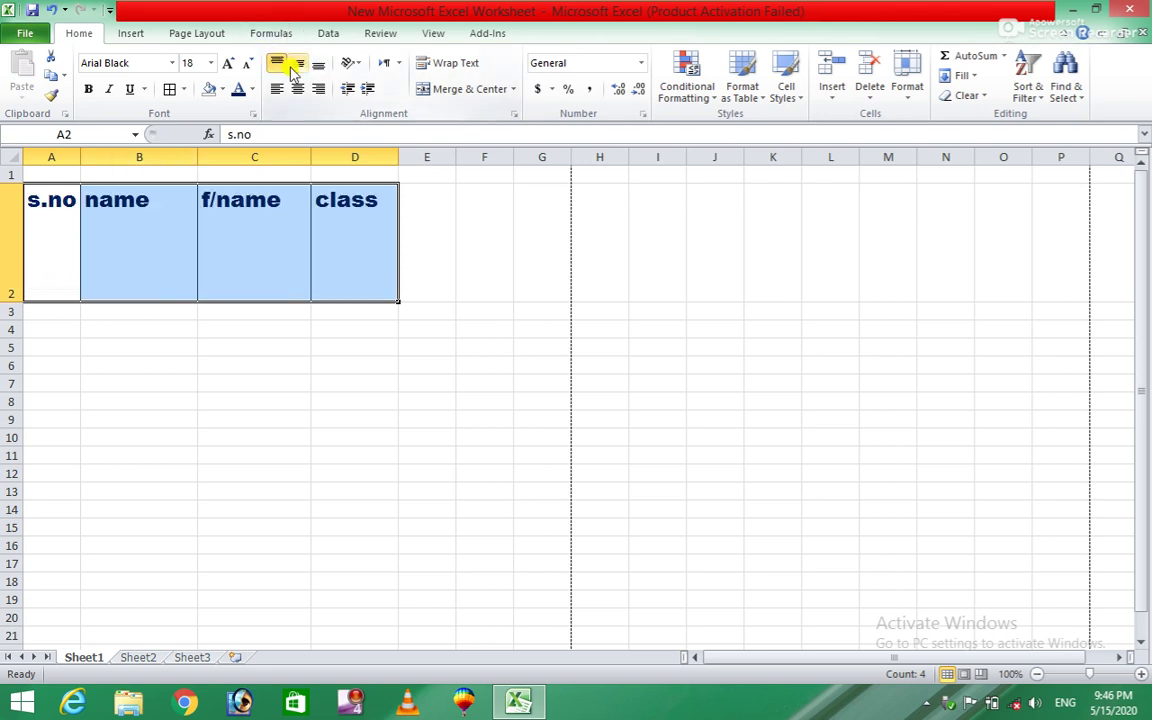
click(298, 66)
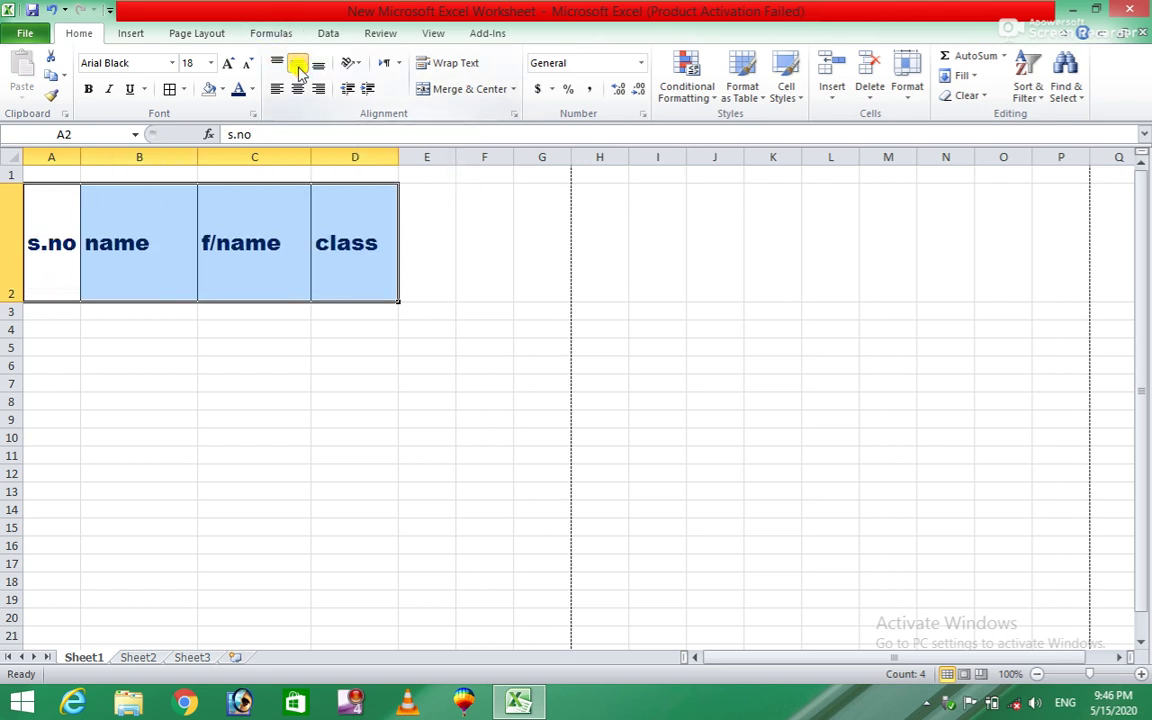
click(318, 65)
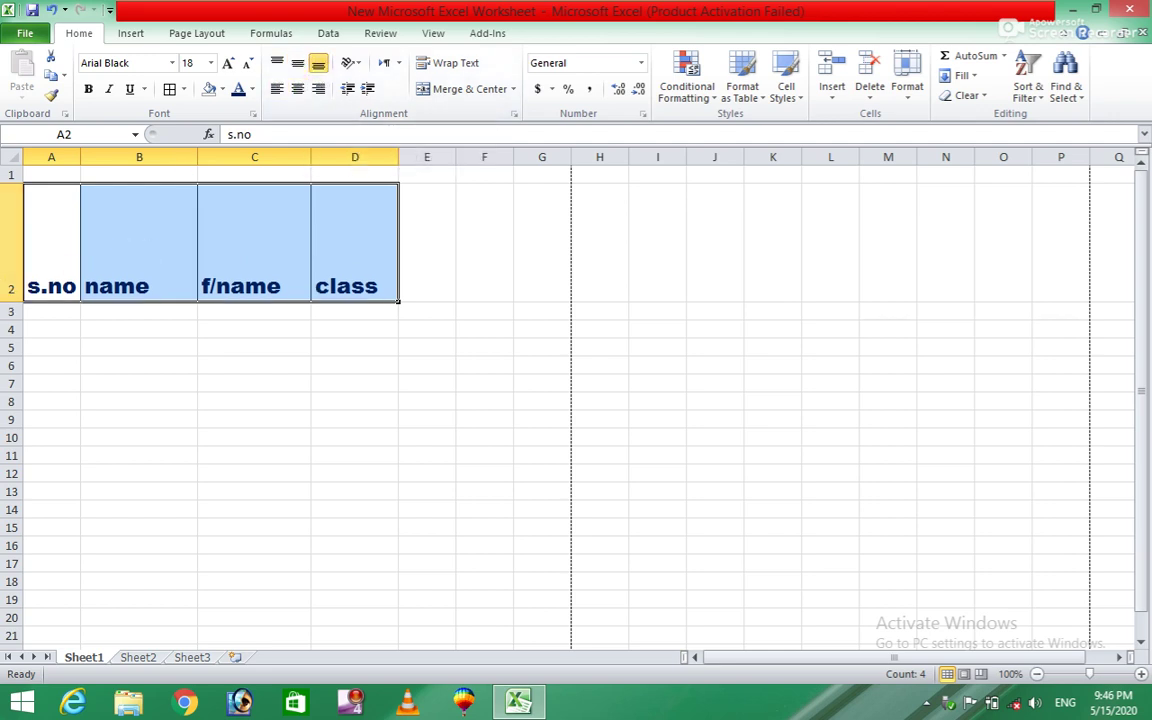
Step: Widen columns A, B, C and D so each header cell has generous room
drag(80, 157, 130, 165)
drag(249, 157, 282, 157)
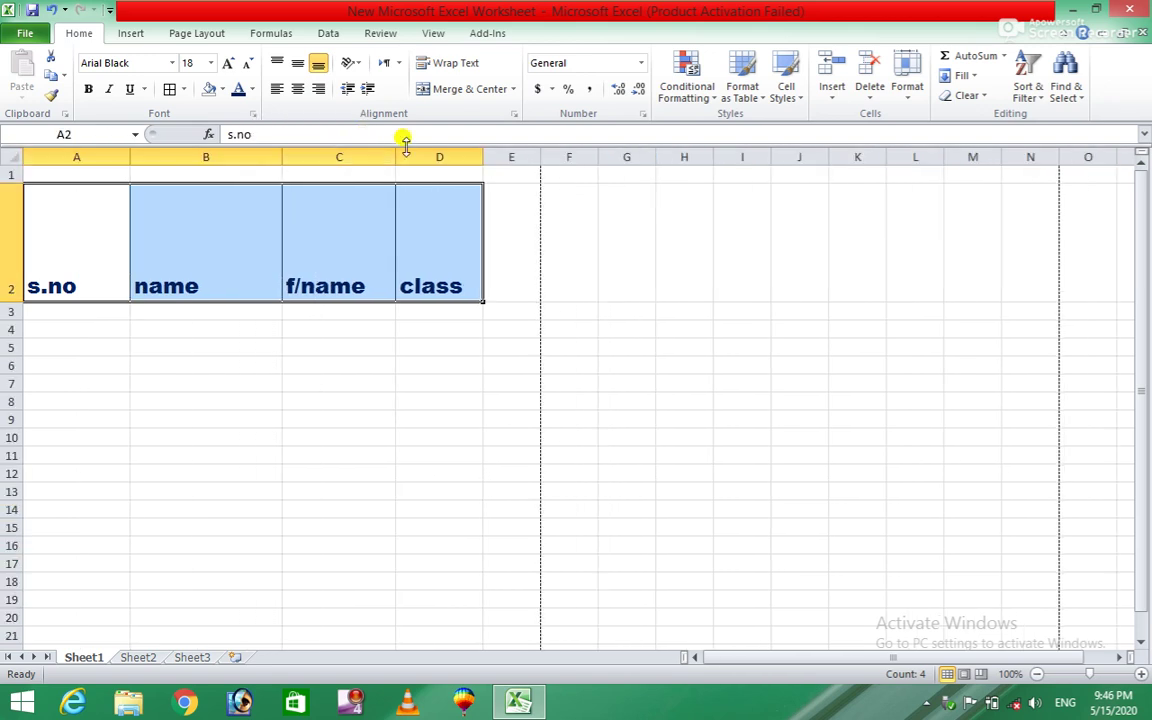
drag(396, 157, 489, 158)
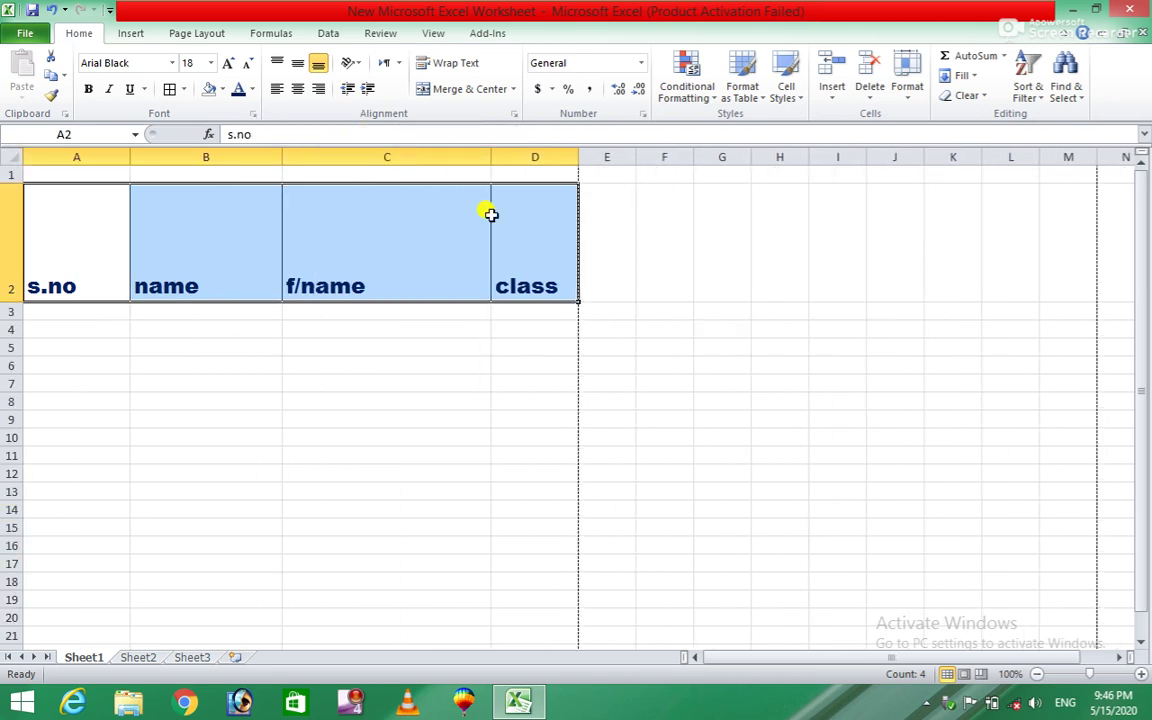
drag(578, 157, 645, 172)
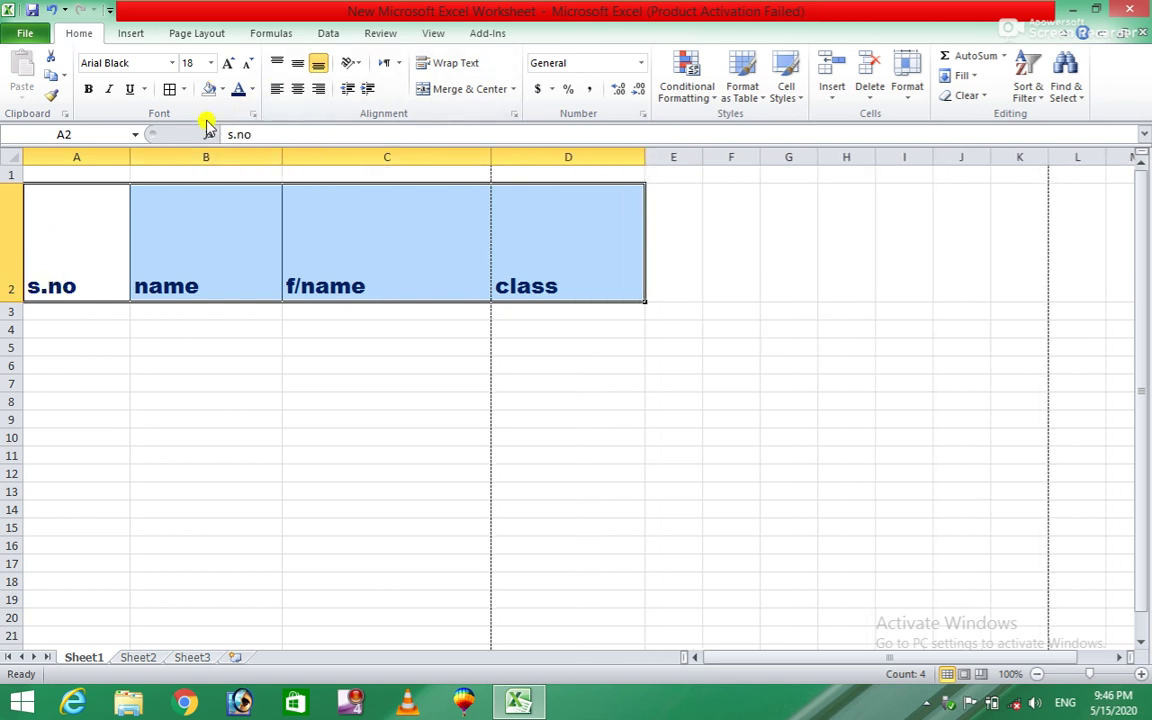
click(279, 90)
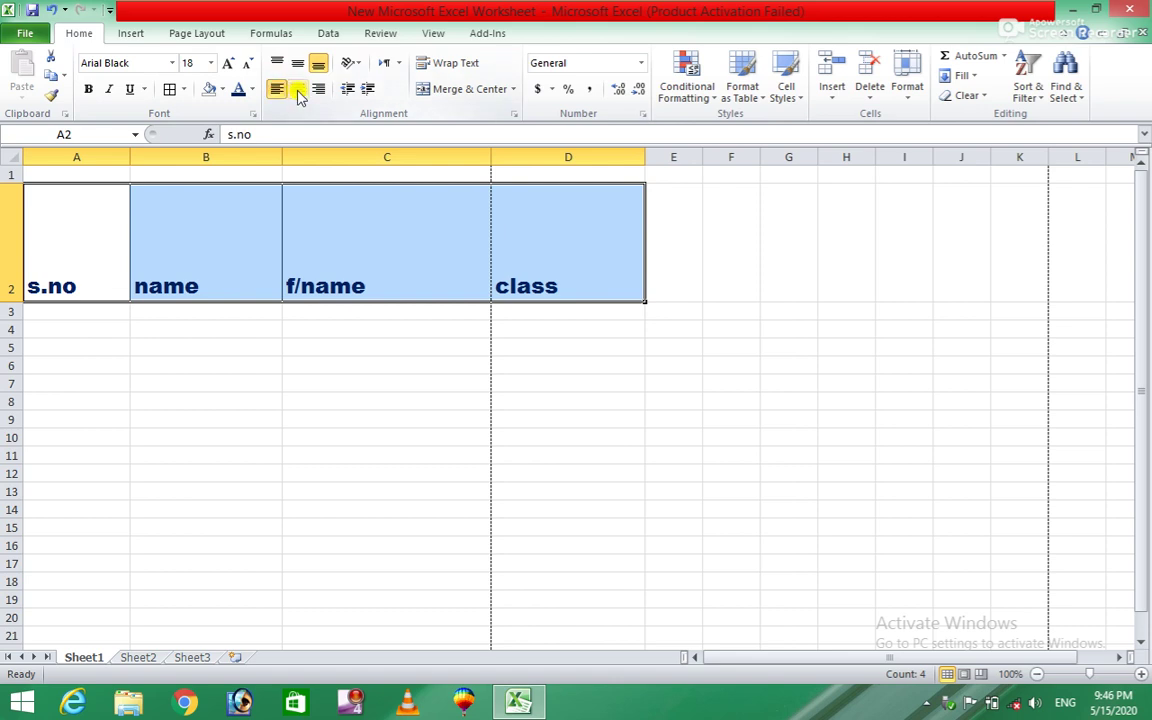
click(298, 90)
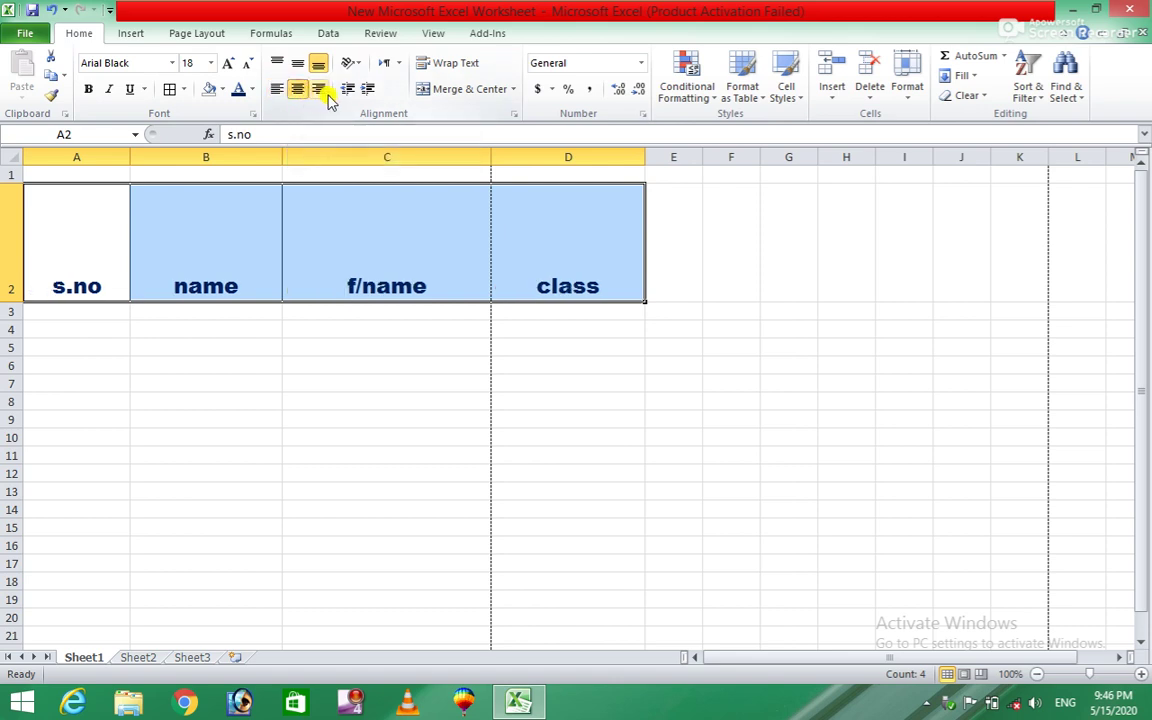
click(320, 91)
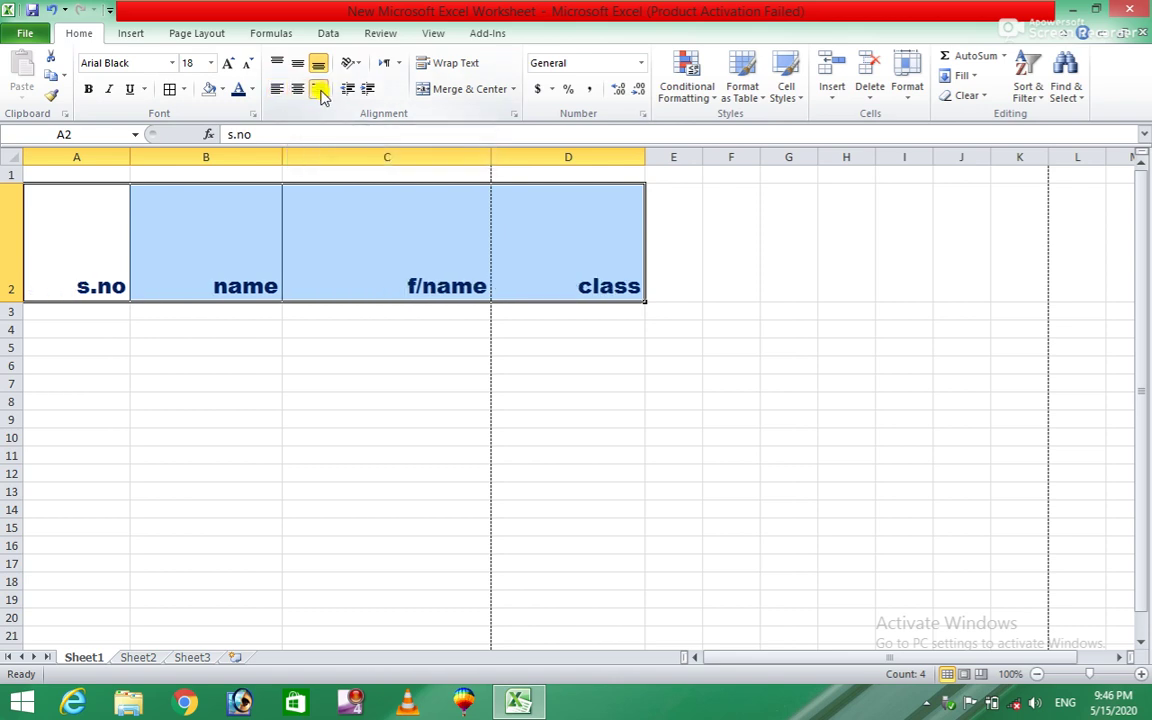
click(277, 90)
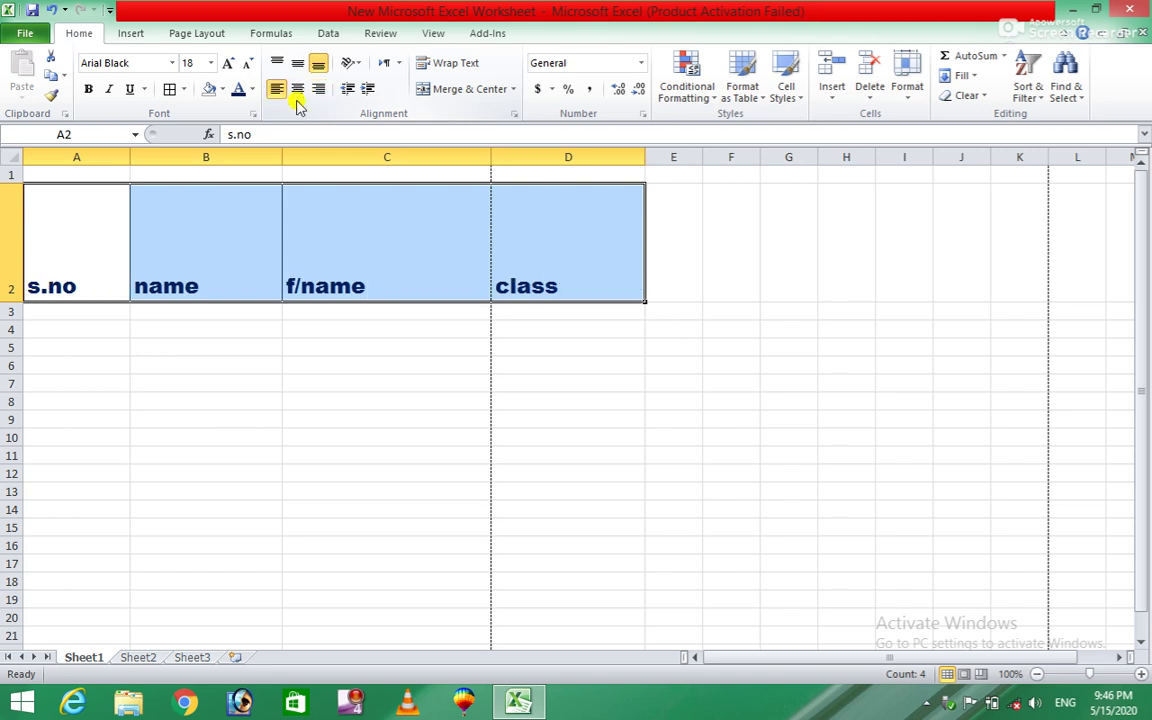
Step: Try counterclockwise, clockwise, vertical and rotate-up orientations on the header text
click(358, 65)
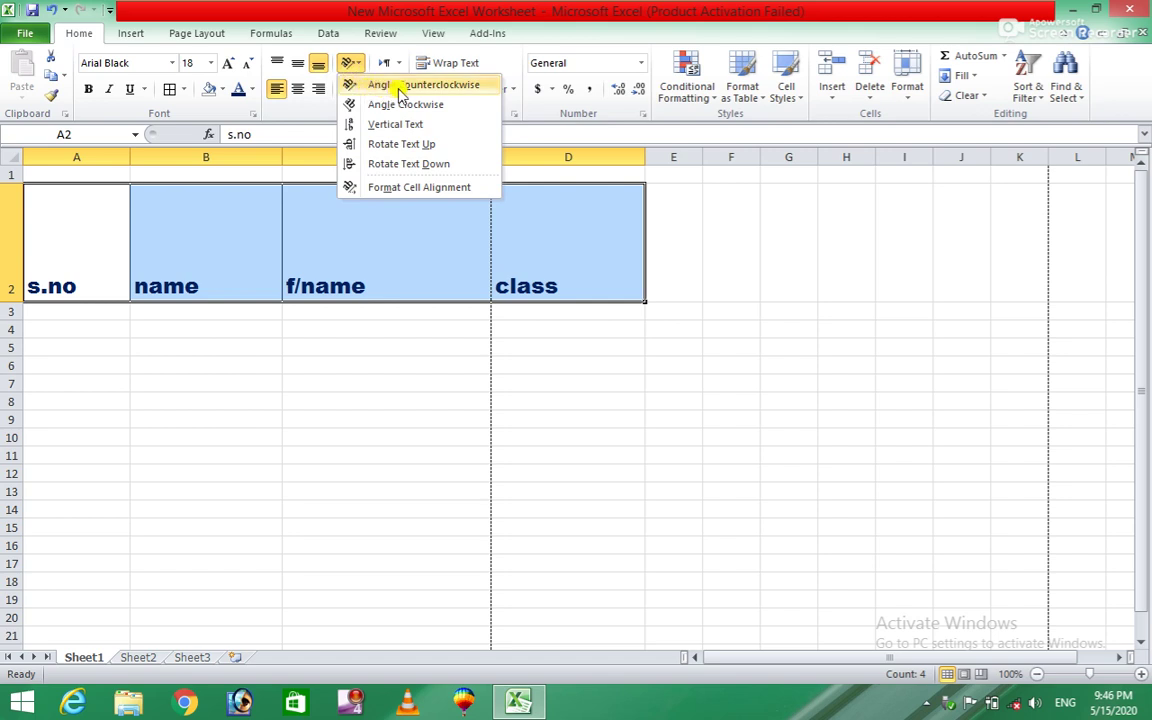
click(455, 88)
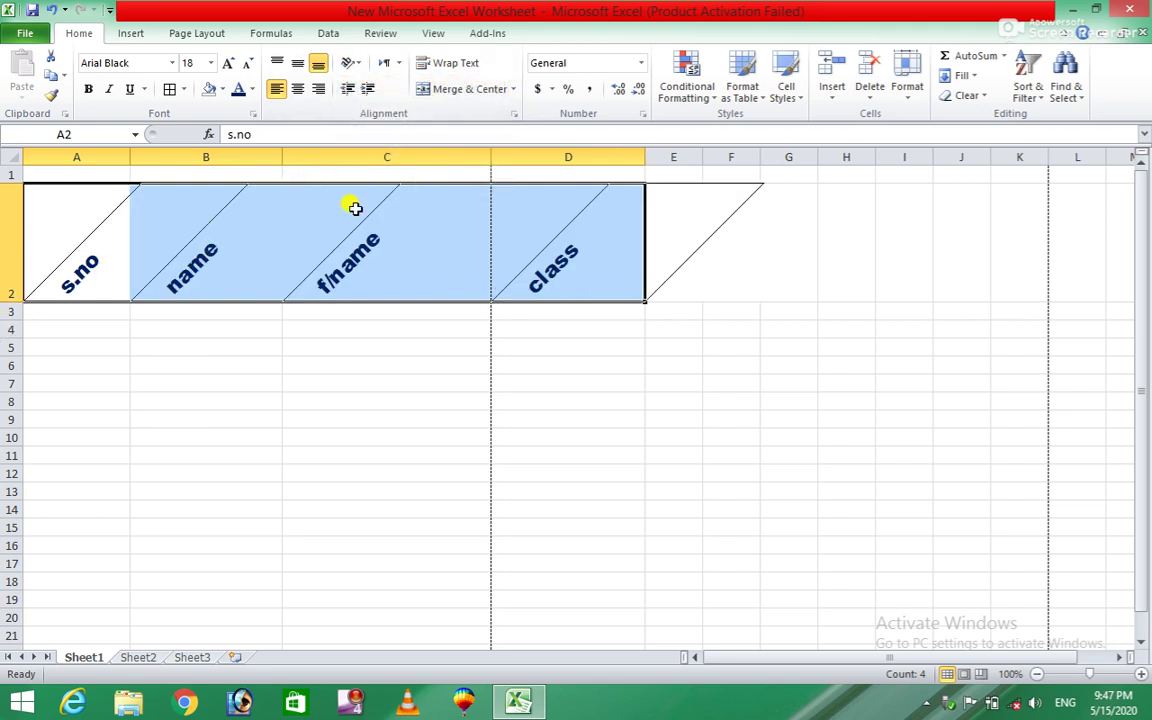
click(355, 62)
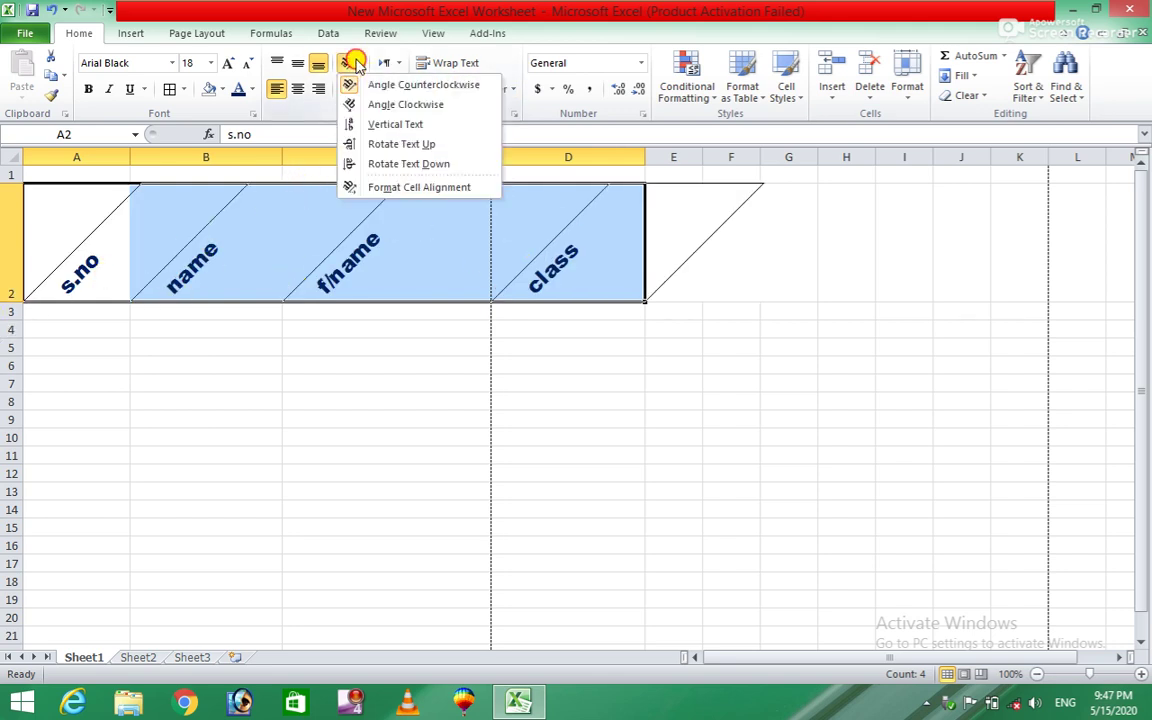
click(376, 104)
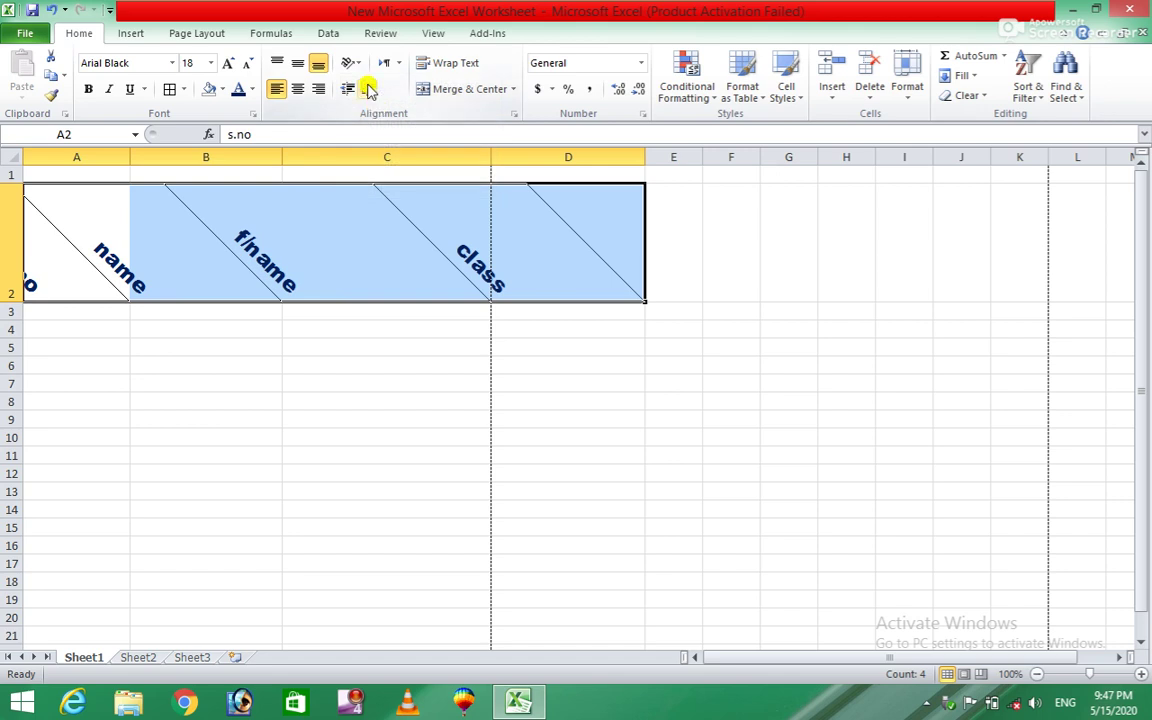
click(352, 63)
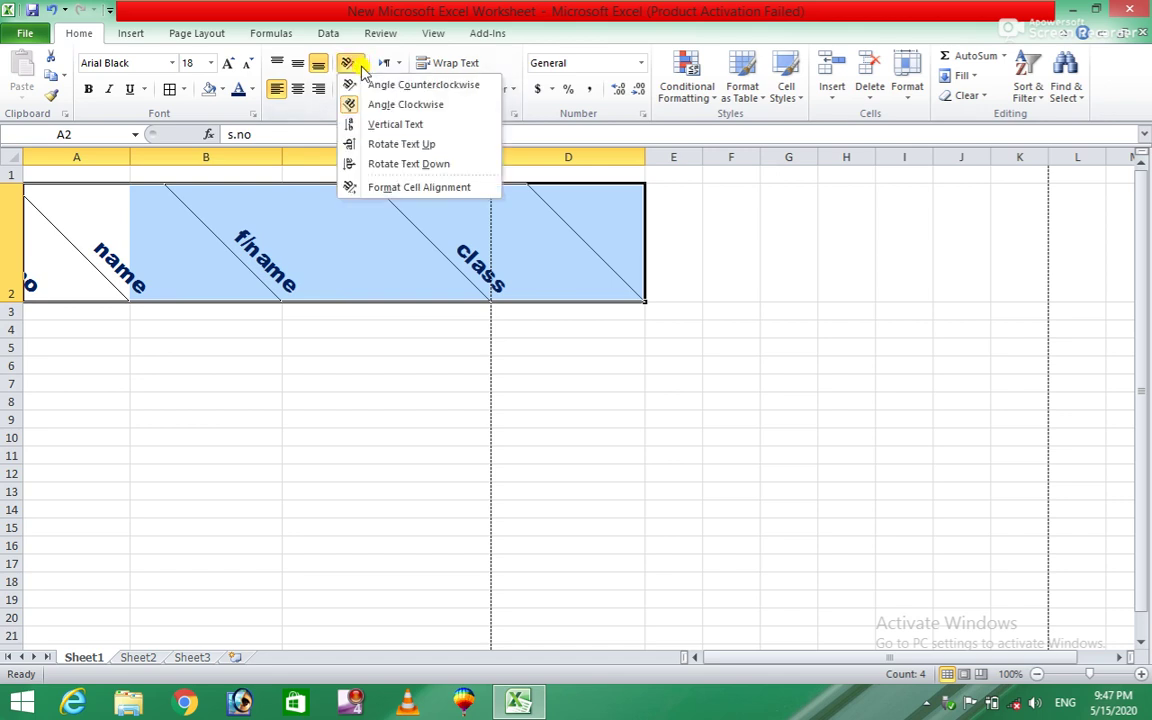
click(358, 128)
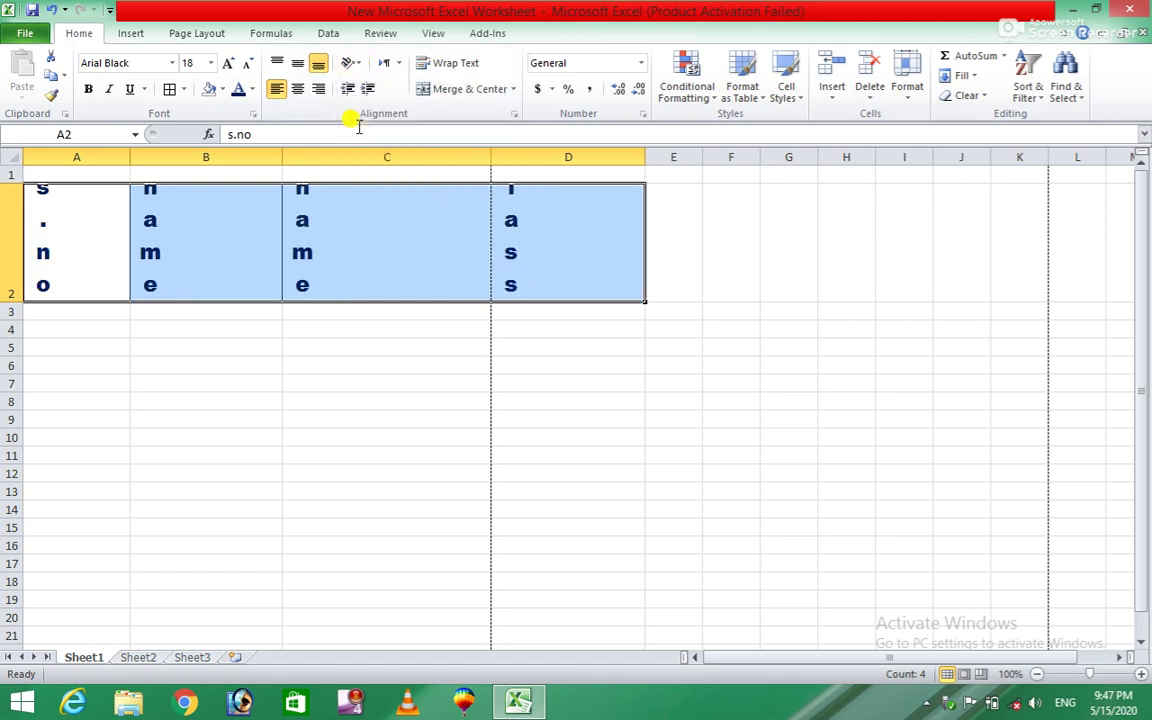
click(352, 67)
click(363, 148)
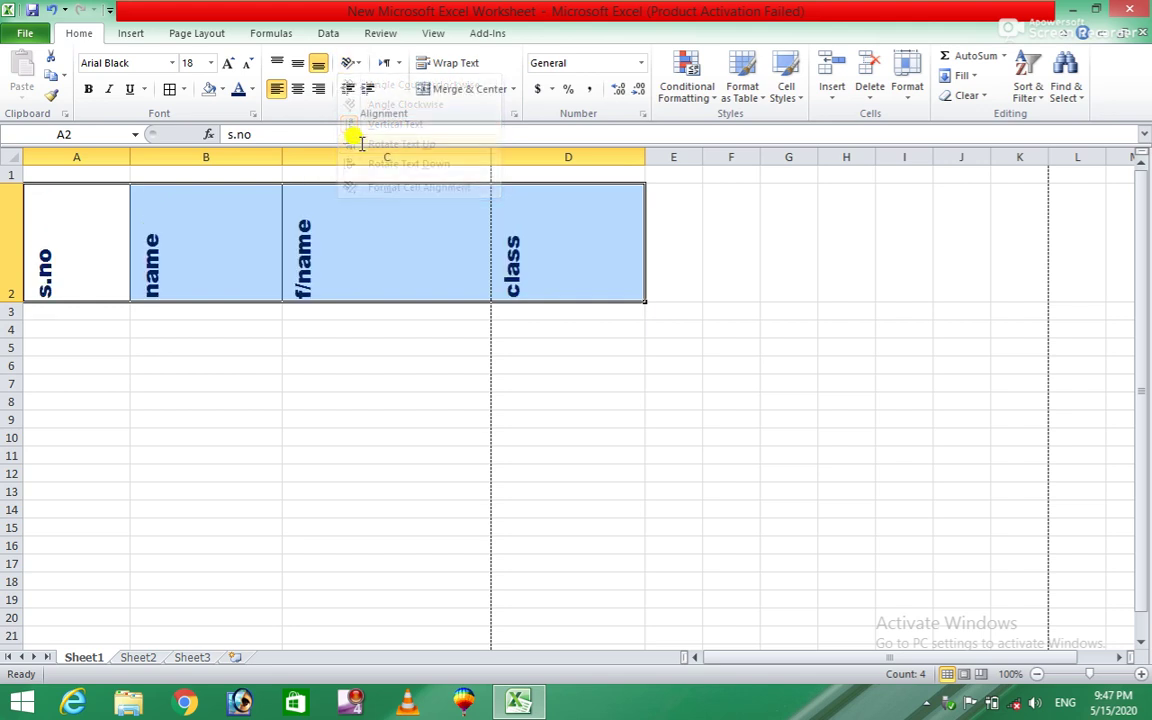
Step: Make row 2 taller and rotate the header text down
drag(15, 301, 15, 389)
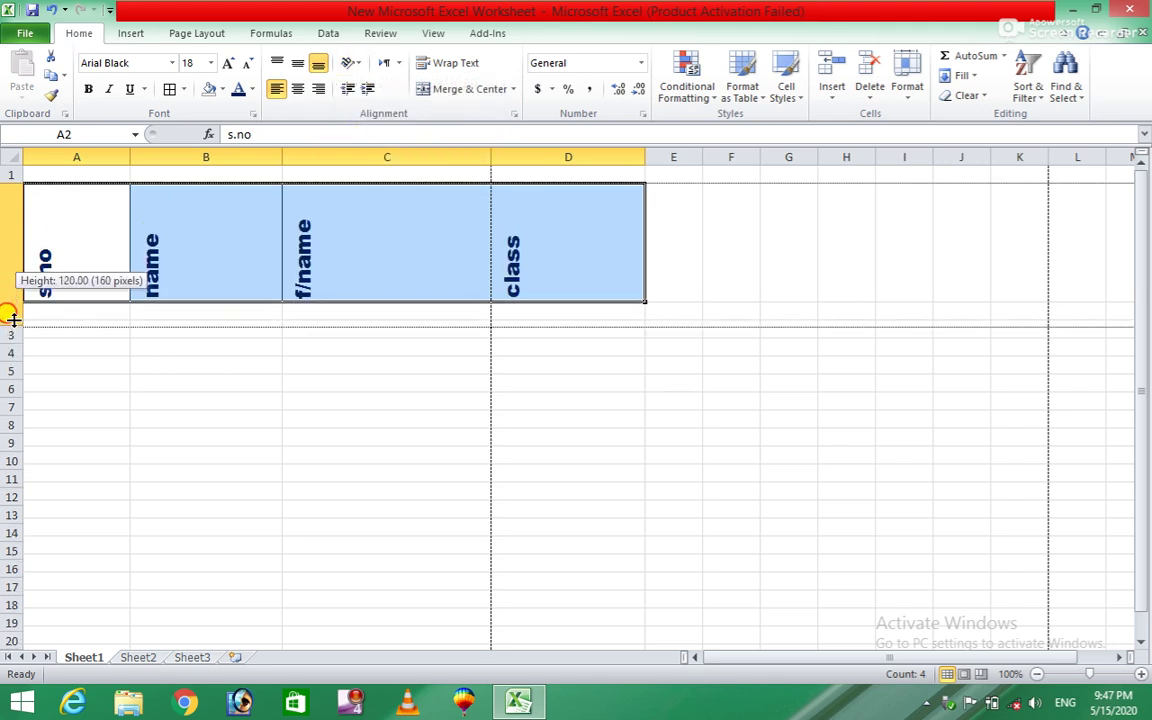
click(350, 63)
click(363, 164)
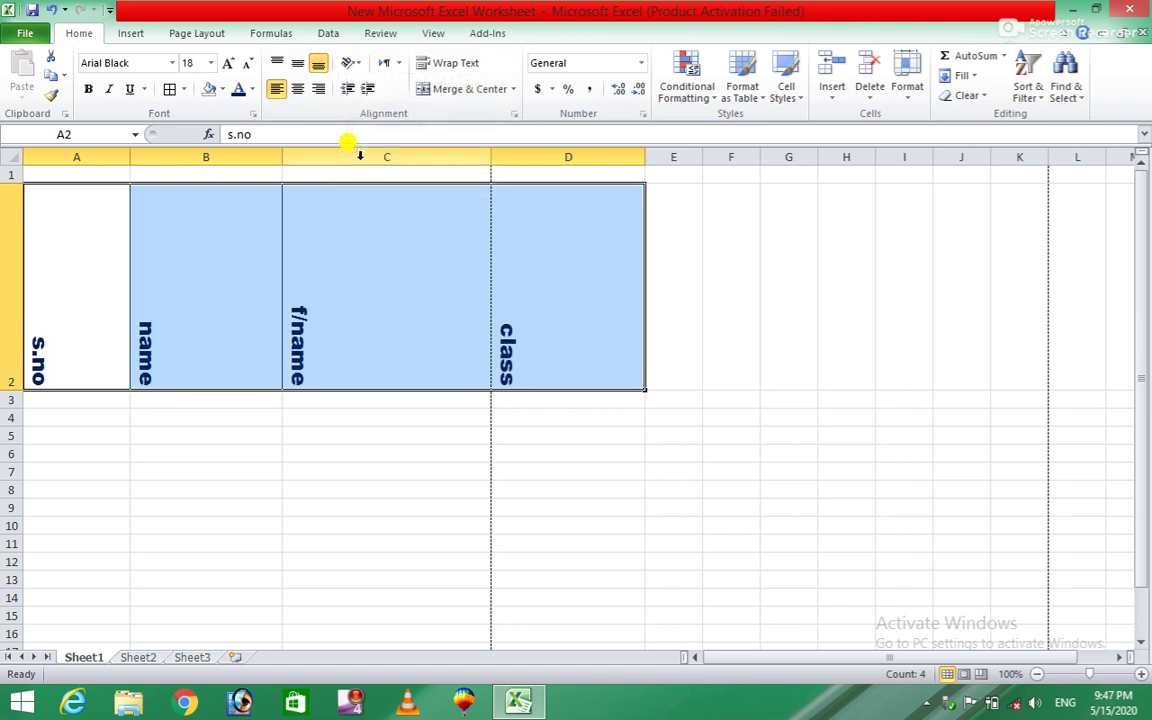
click(353, 67)
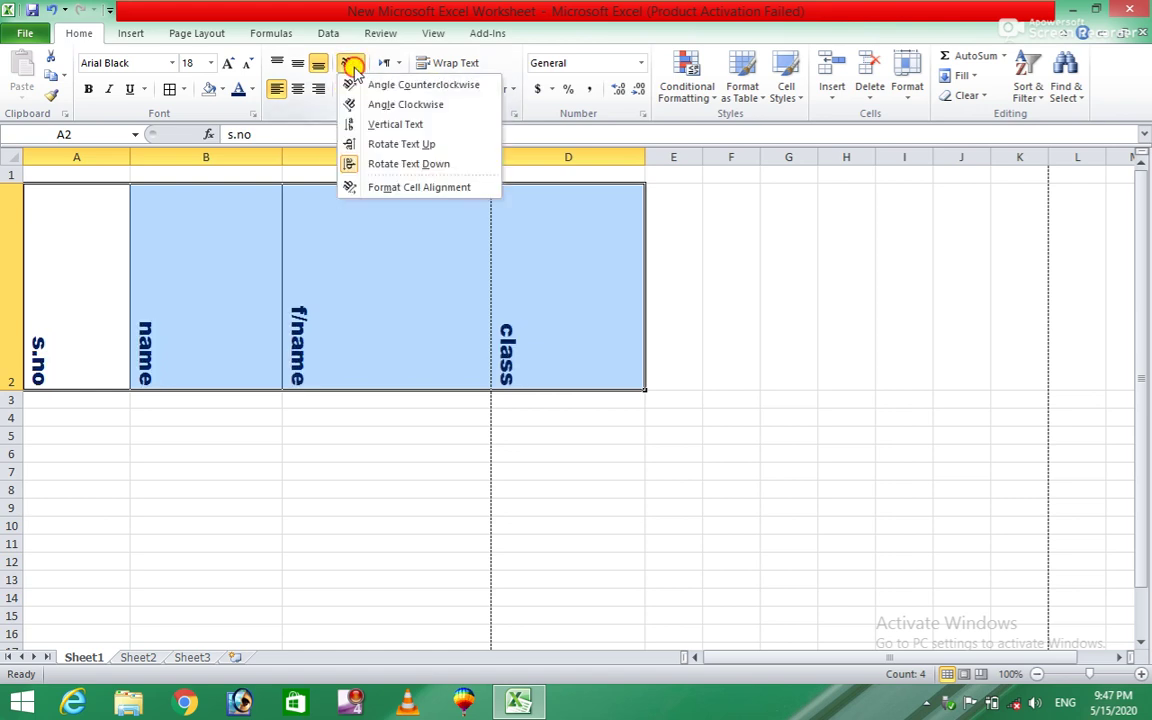
Step: View the Format Cells alignment settings without changes, then angle the headers counterclockwise
click(362, 189)
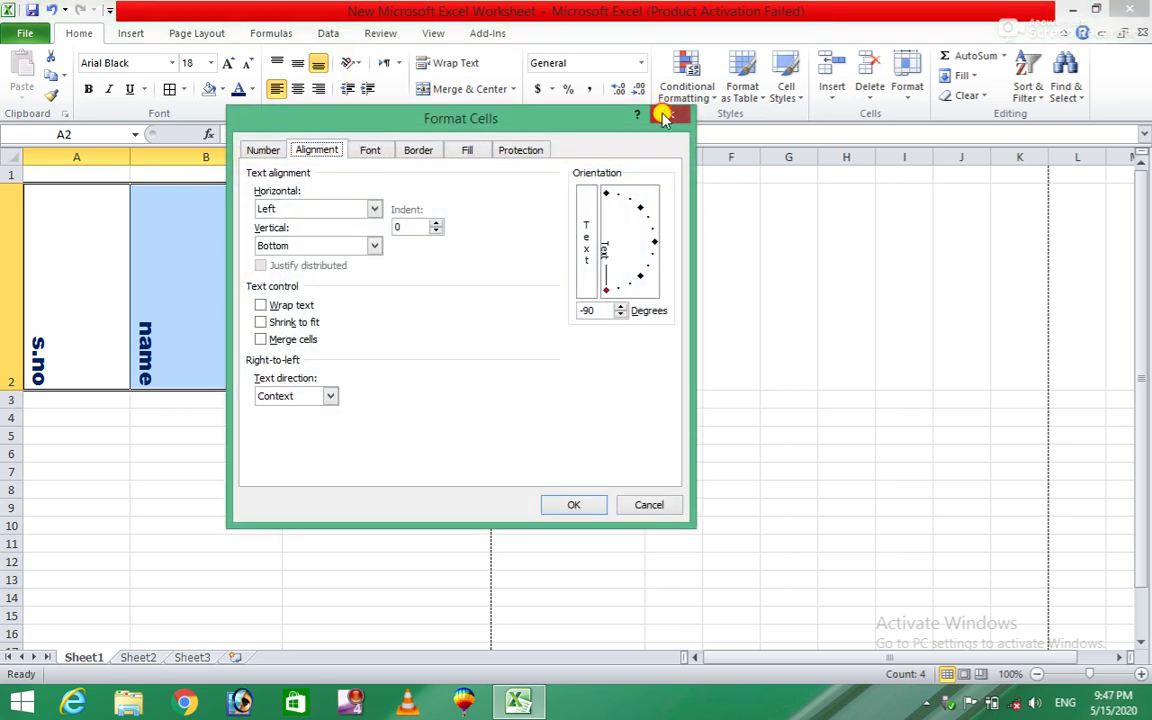
click(669, 115)
click(352, 63)
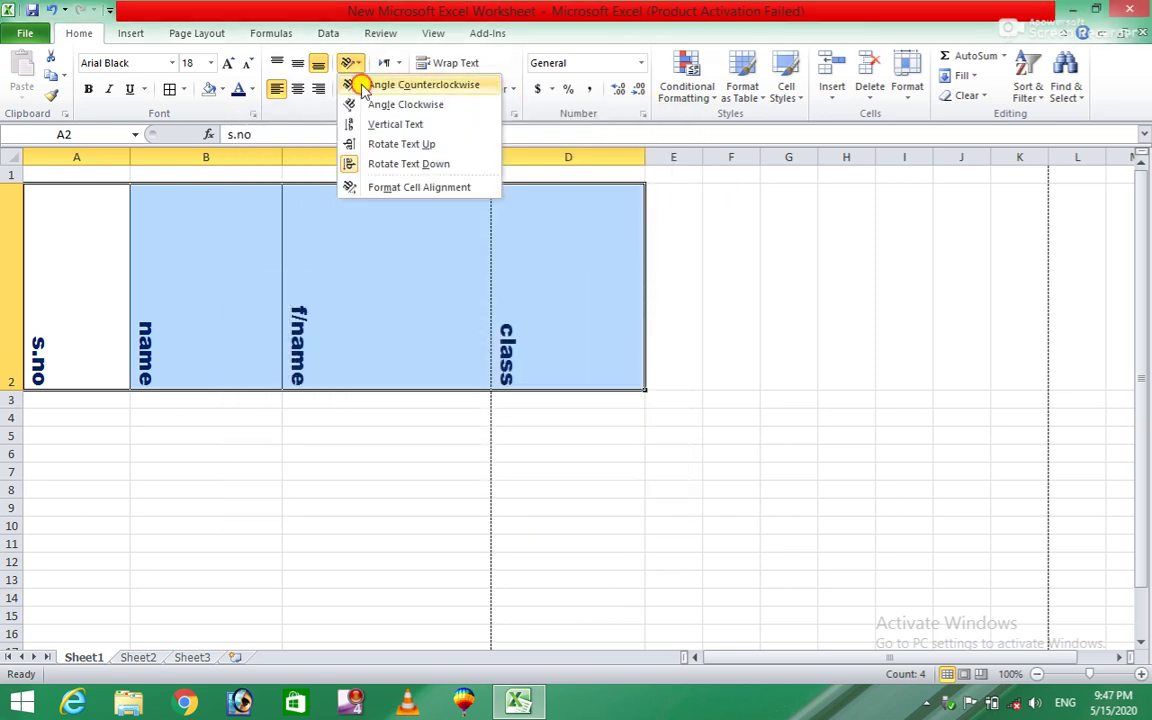
click(356, 82)
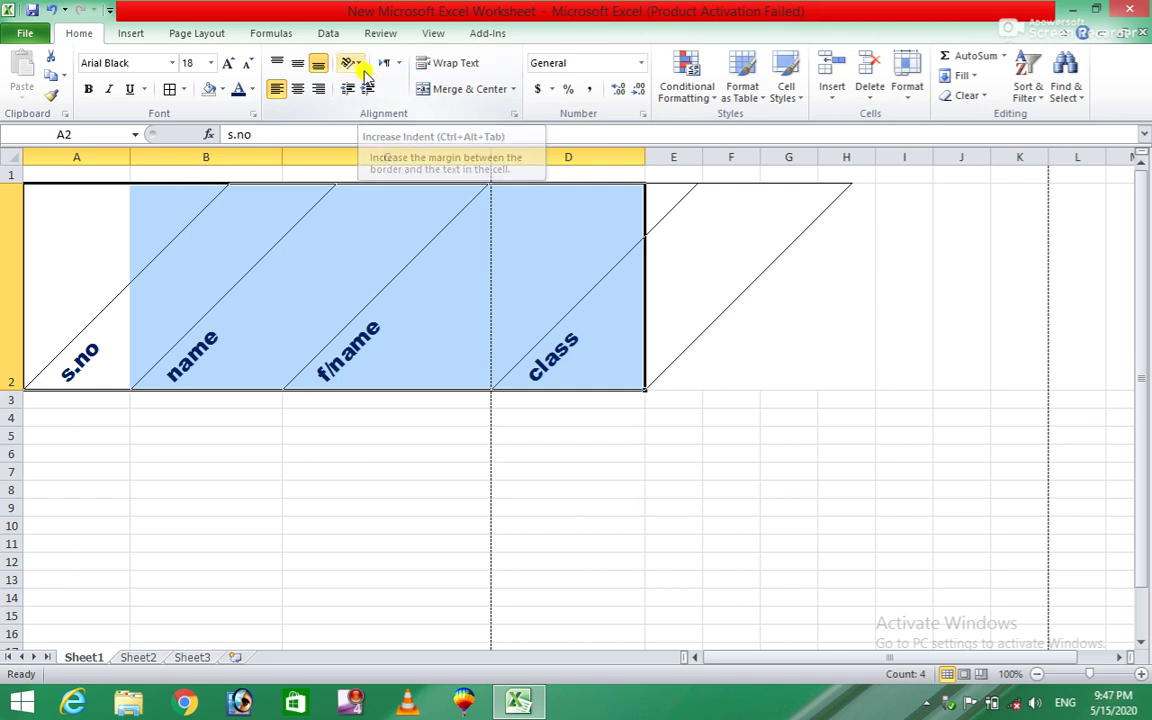
Step: Undo the recent orientation and row-height changes with Ctrl+Z twice
click(350, 64)
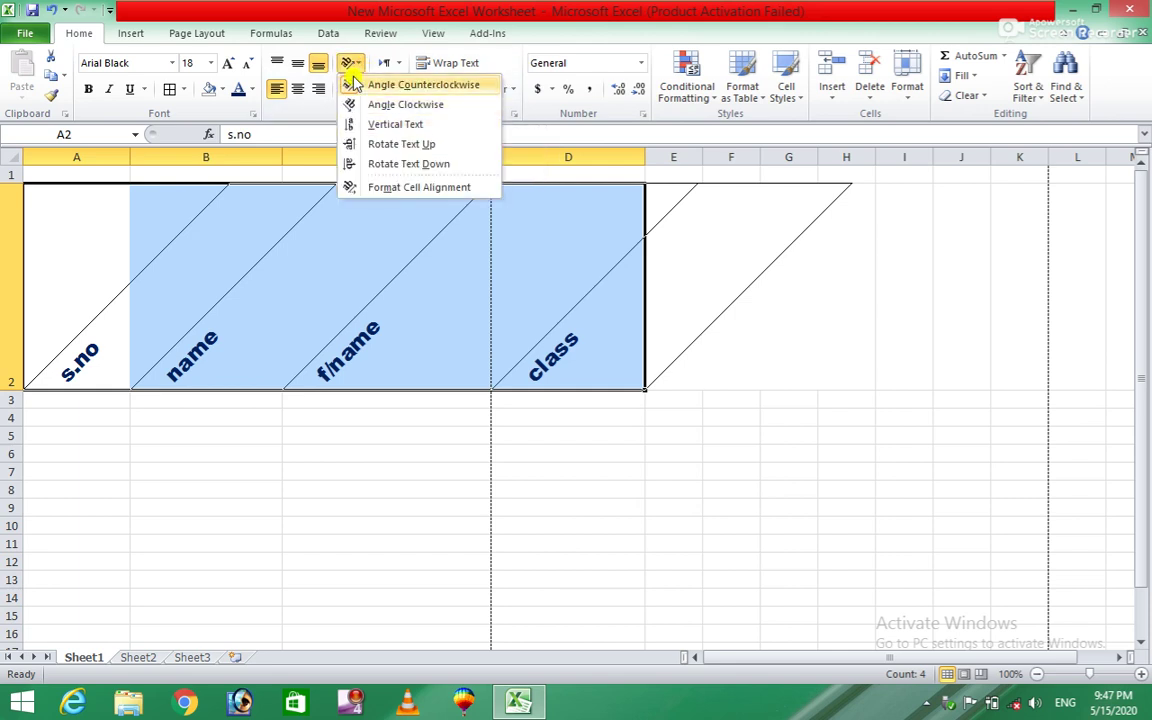
click(360, 64)
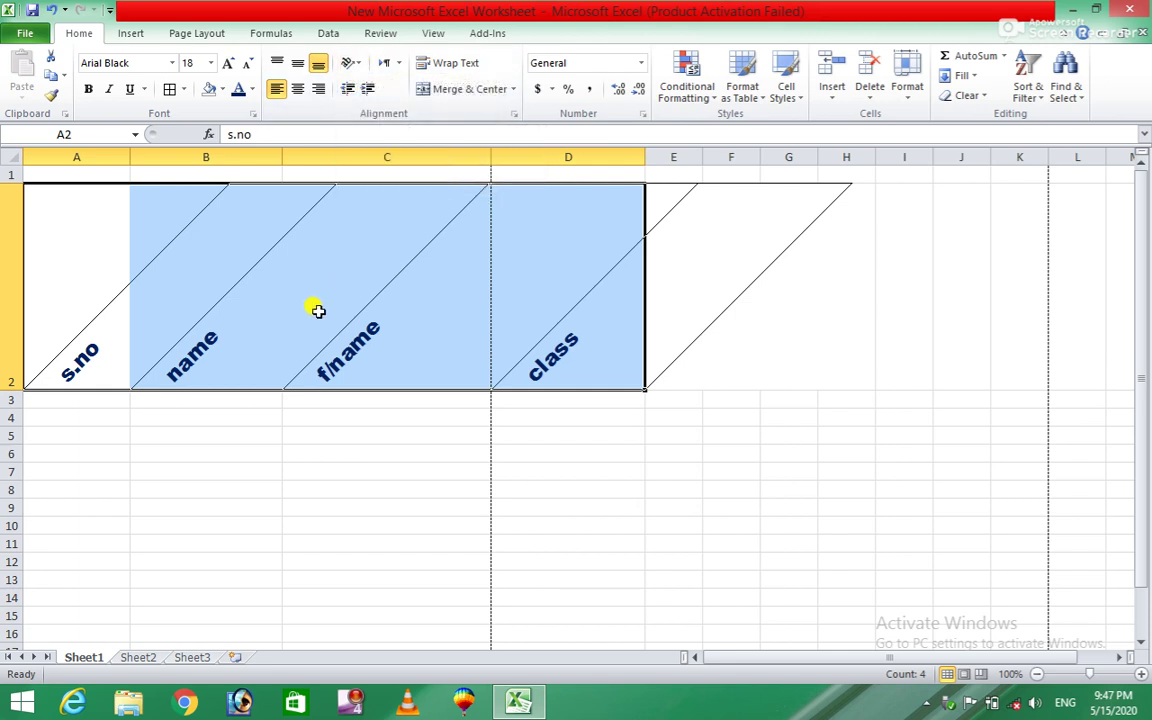
key(ctrl+z)
key(ctrl+z)
key(ctrl+z)
key(ctrl+z)
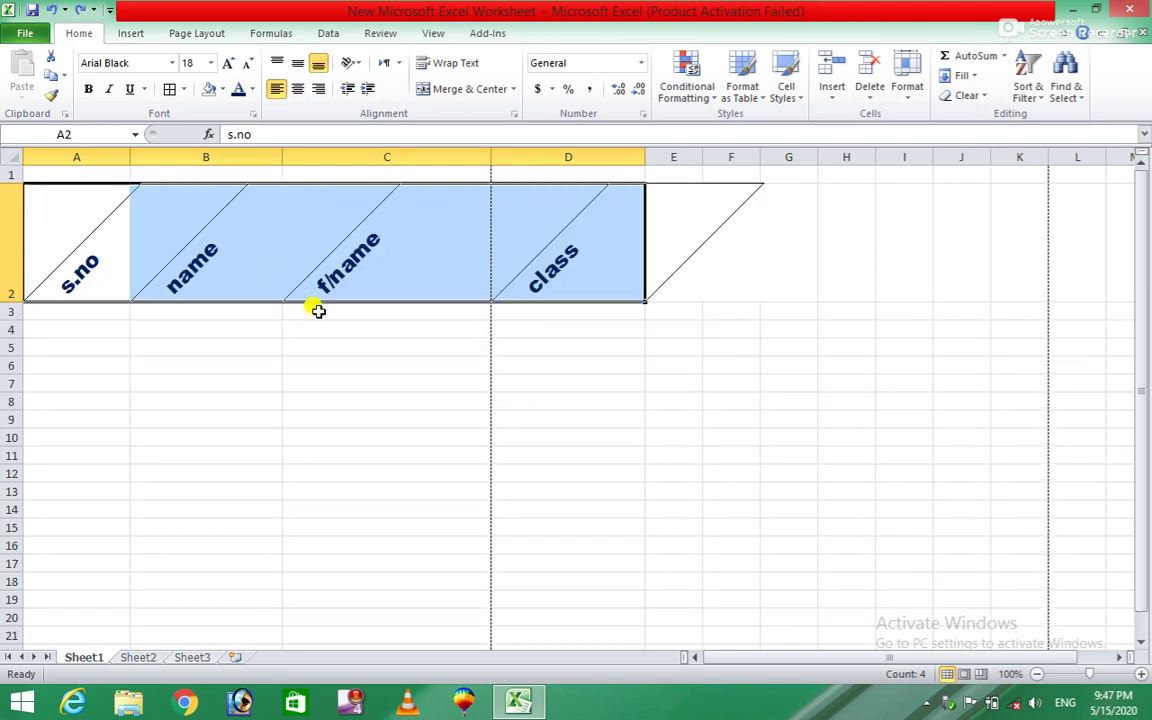
key(ctrl+z)
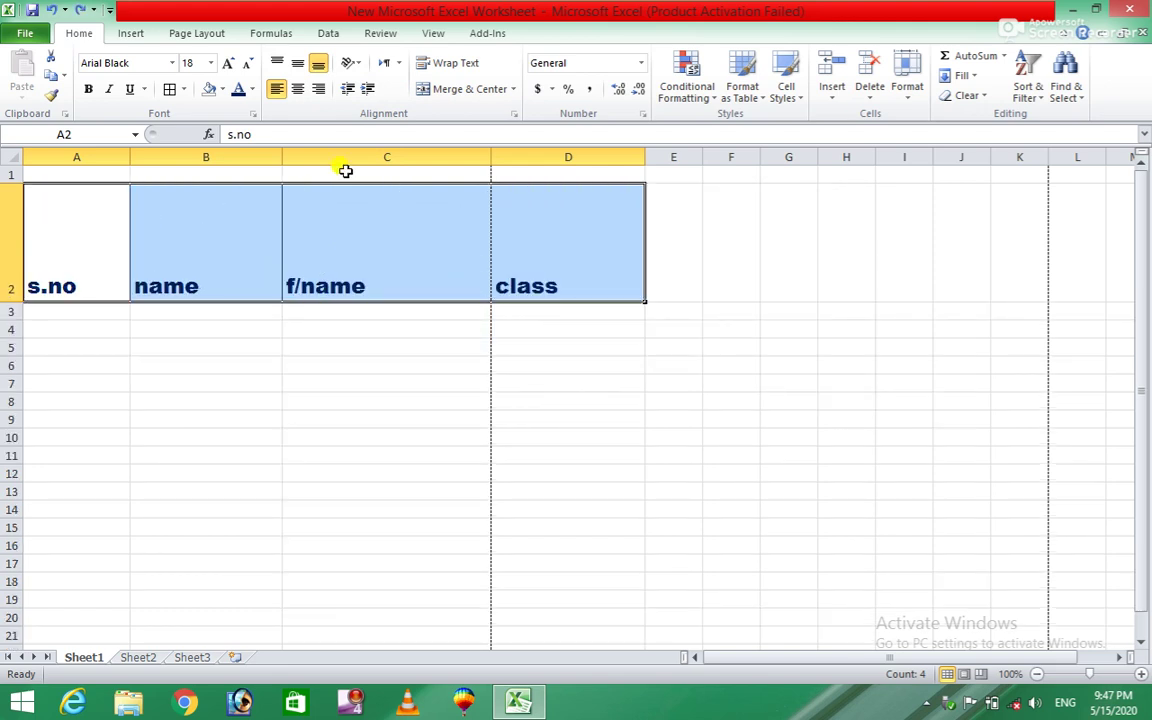
click(372, 90)
click(372, 90)
click(372, 90)
click(373, 91)
click(373, 91)
click(372, 90)
click(372, 90)
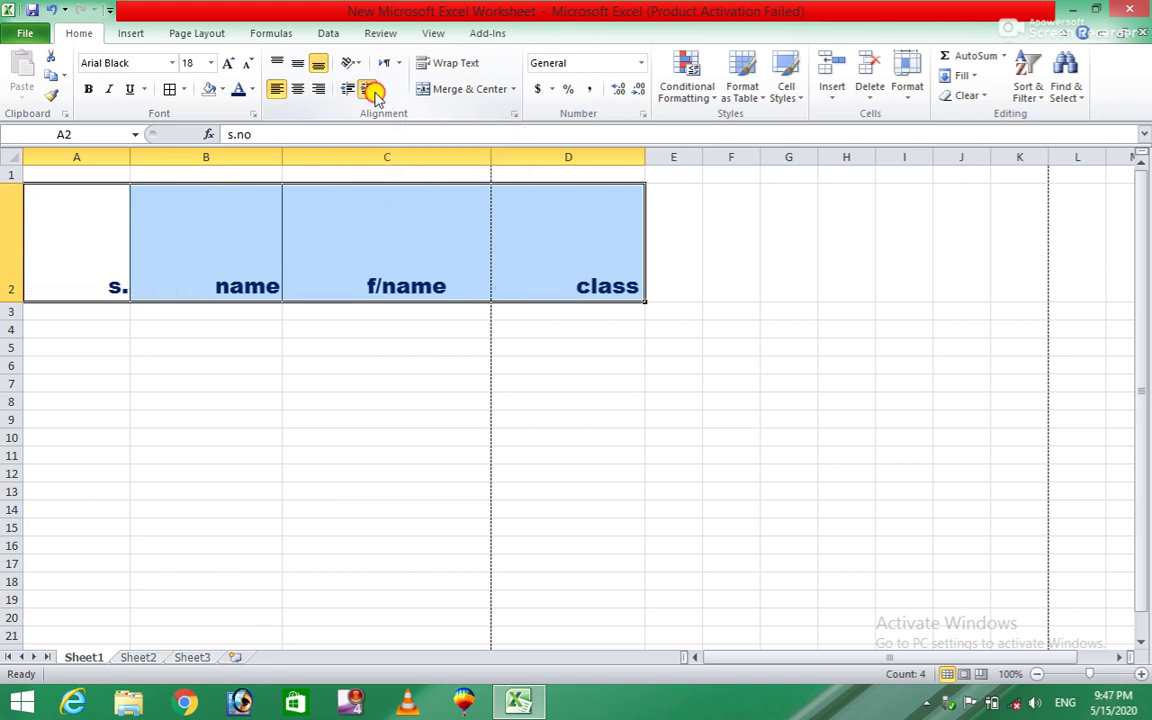
click(372, 90)
click(352, 90)
click(352, 90)
click(352, 90)
click(352, 90)
click(352, 90)
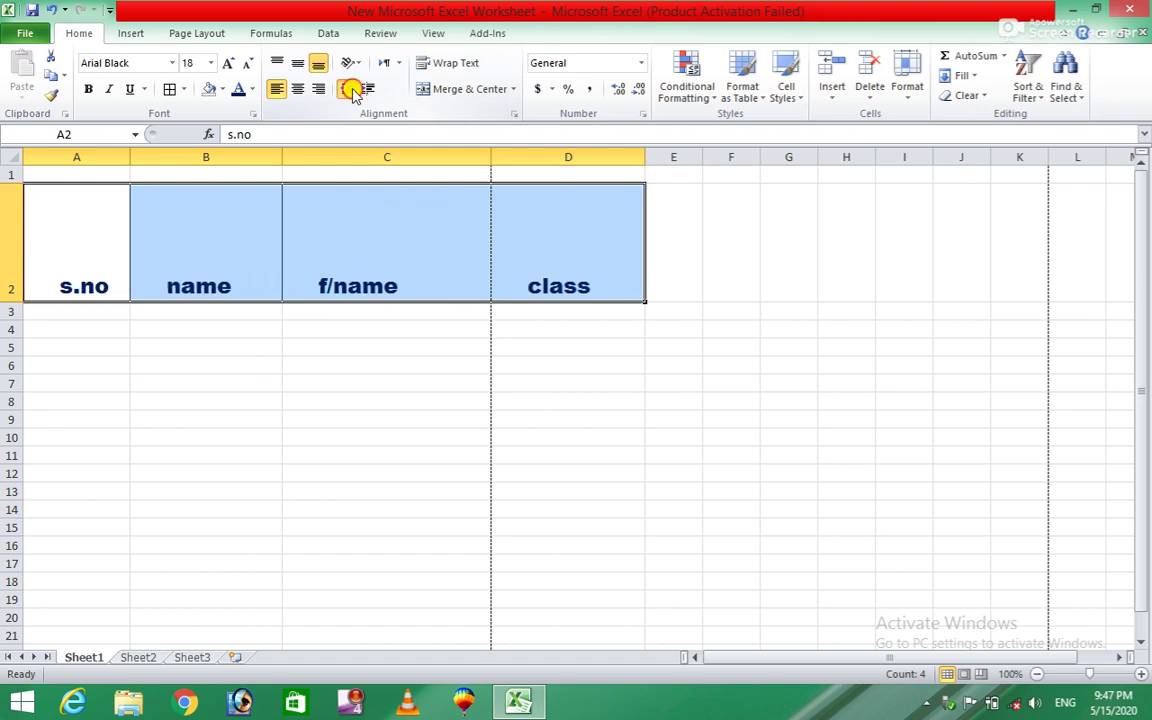
click(352, 90)
click(352, 90)
click(352, 90)
click(352, 90)
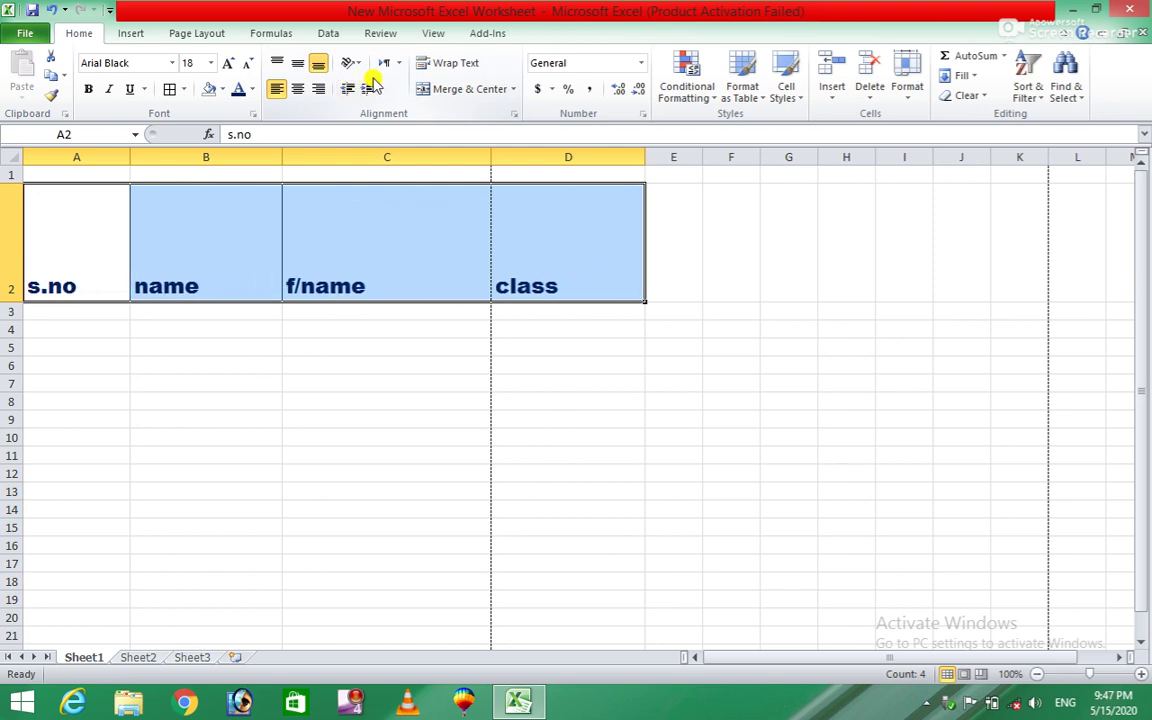